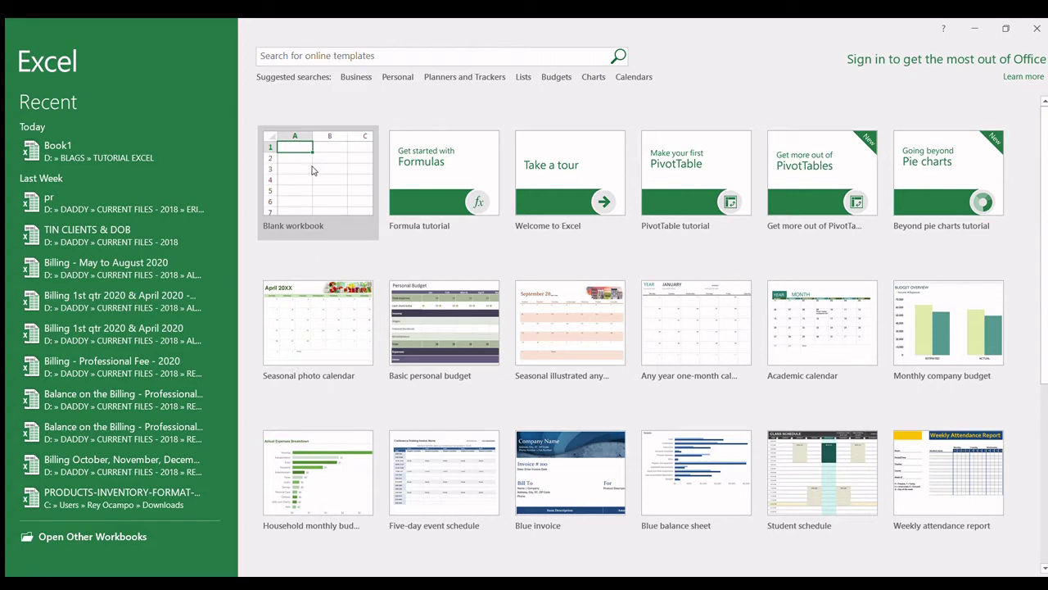
# Create a blank workbook and narrow all columns of the sheet to form a grid of small square cells.
pyautogui.click(312, 170)
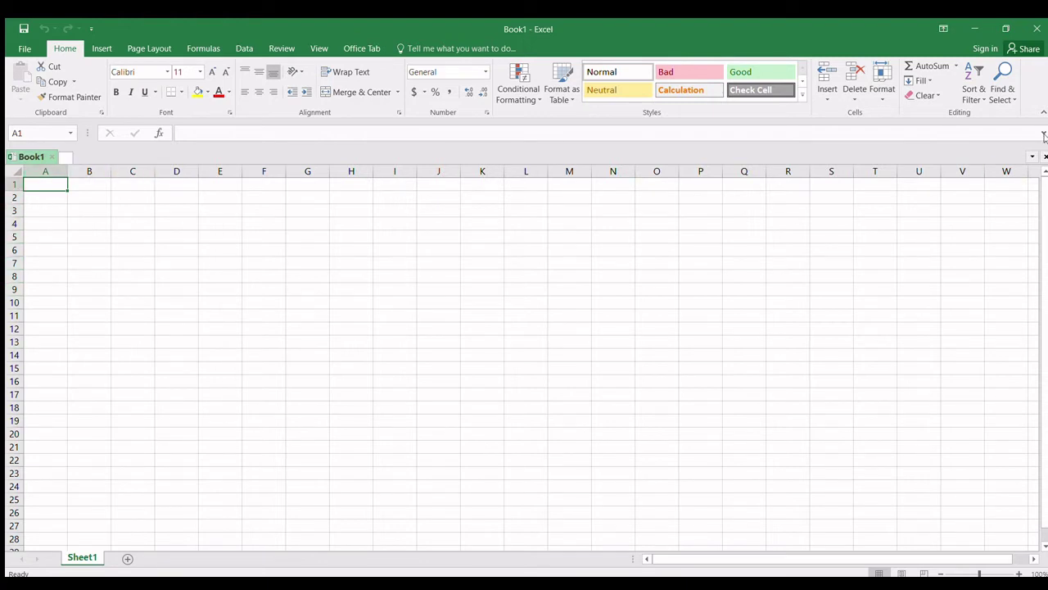
pyautogui.click(14, 169)
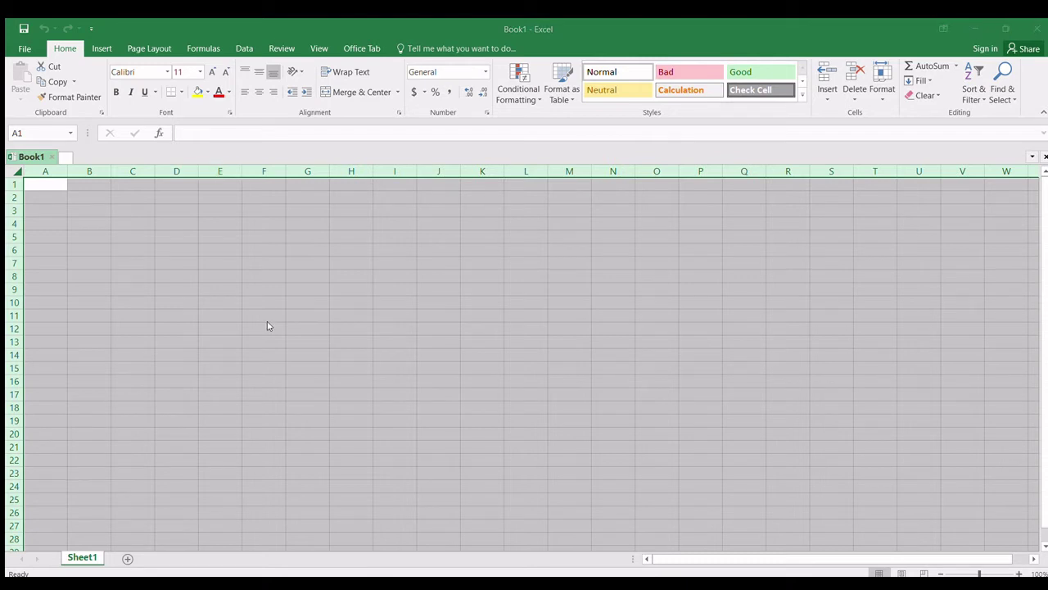
pyautogui.press('Return')
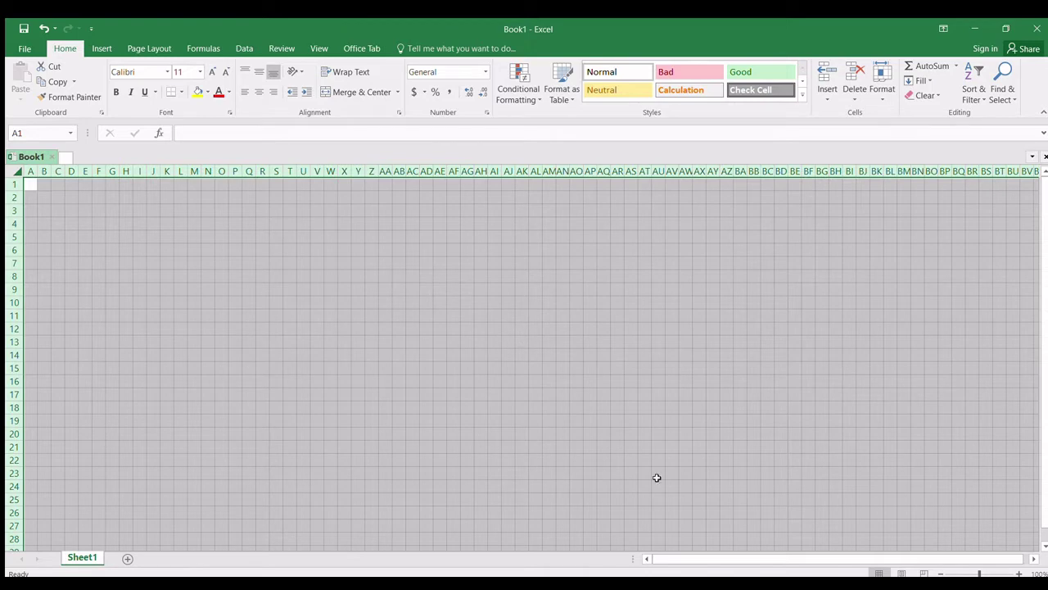
# Set the worksheet zoom to 220%.
pyautogui.click(1016, 573)
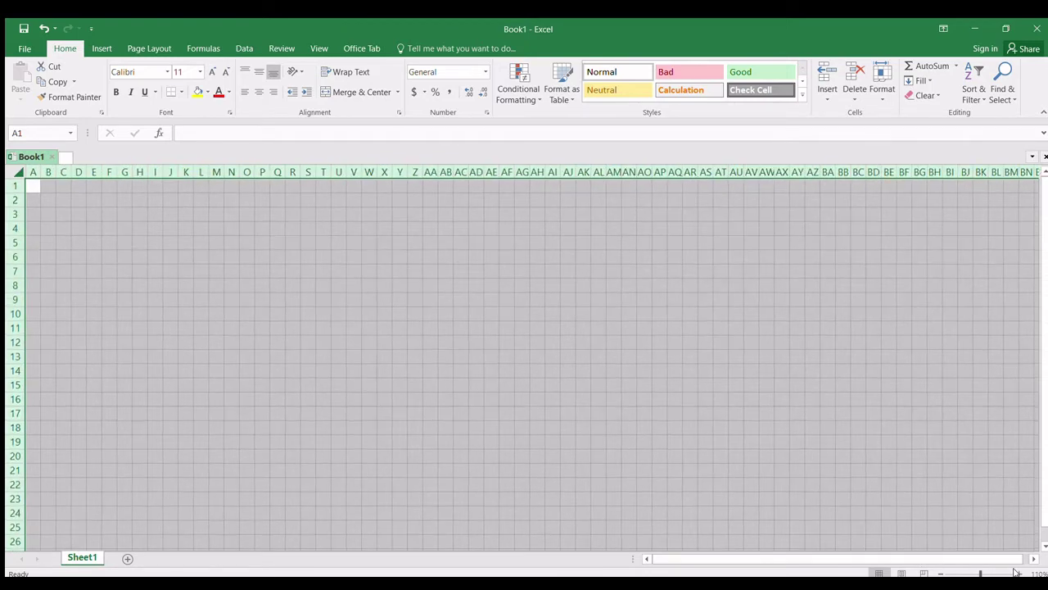
pyautogui.click(1015, 573)
pyautogui.click(1016, 572)
pyautogui.click(1015, 573)
pyautogui.click(1016, 572)
pyautogui.click(1016, 573)
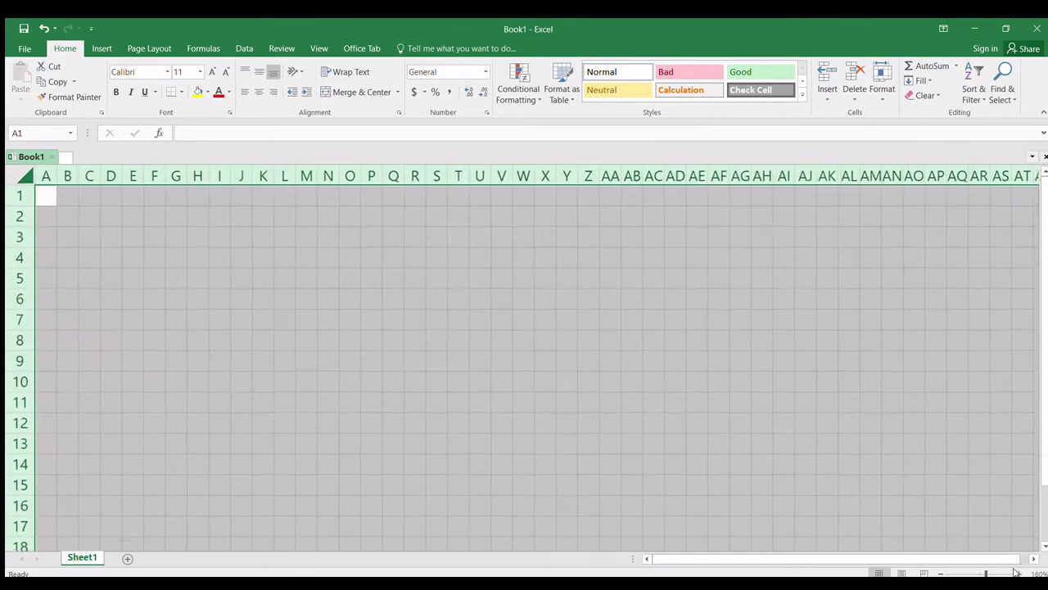
pyautogui.click(1016, 572)
pyautogui.click(1015, 573)
pyautogui.click(1016, 572)
pyautogui.click(1016, 573)
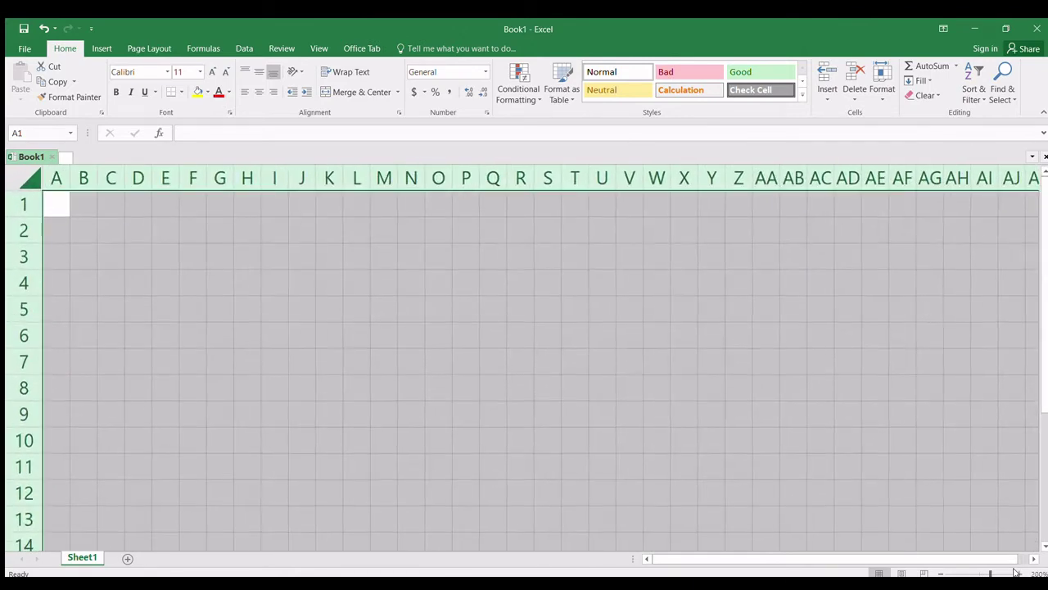
pyautogui.click(1016, 572)
pyautogui.click(1016, 573)
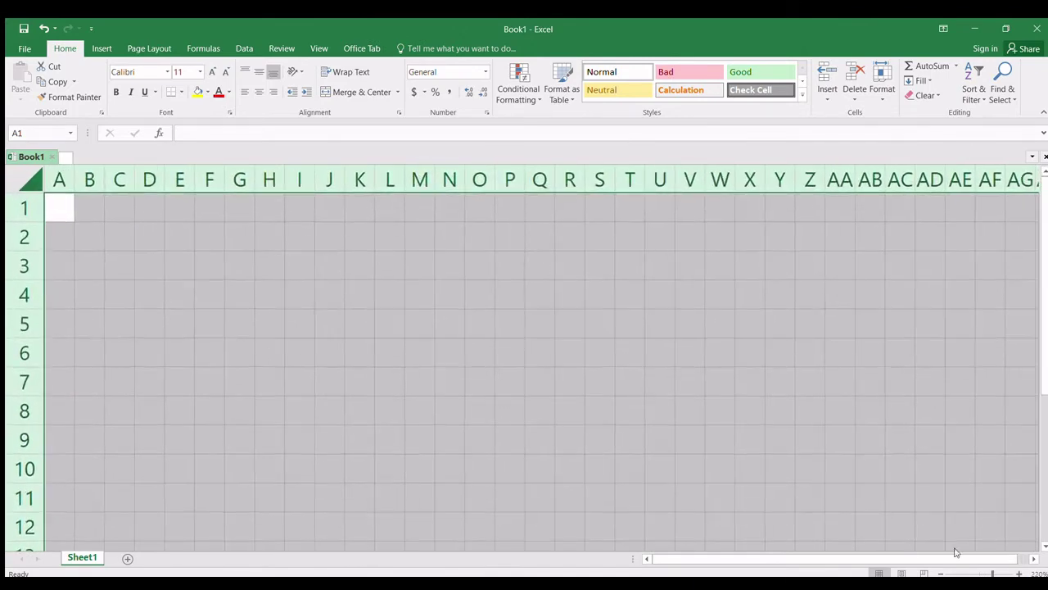
# Enter the company name ABC CORPORATION in cell B2.
pyautogui.click(123, 235)
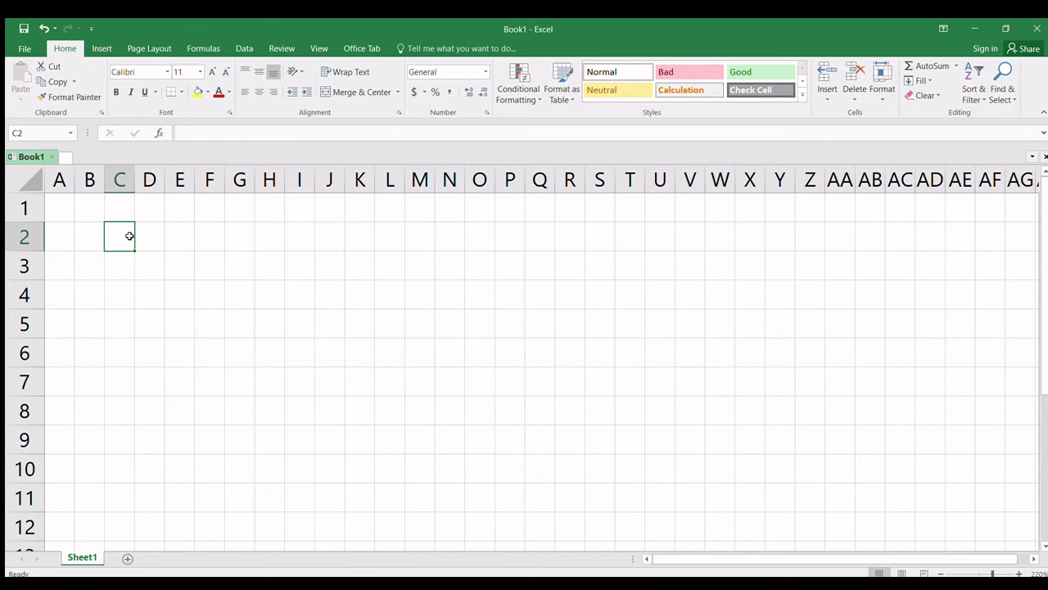
pyautogui.press('Left')
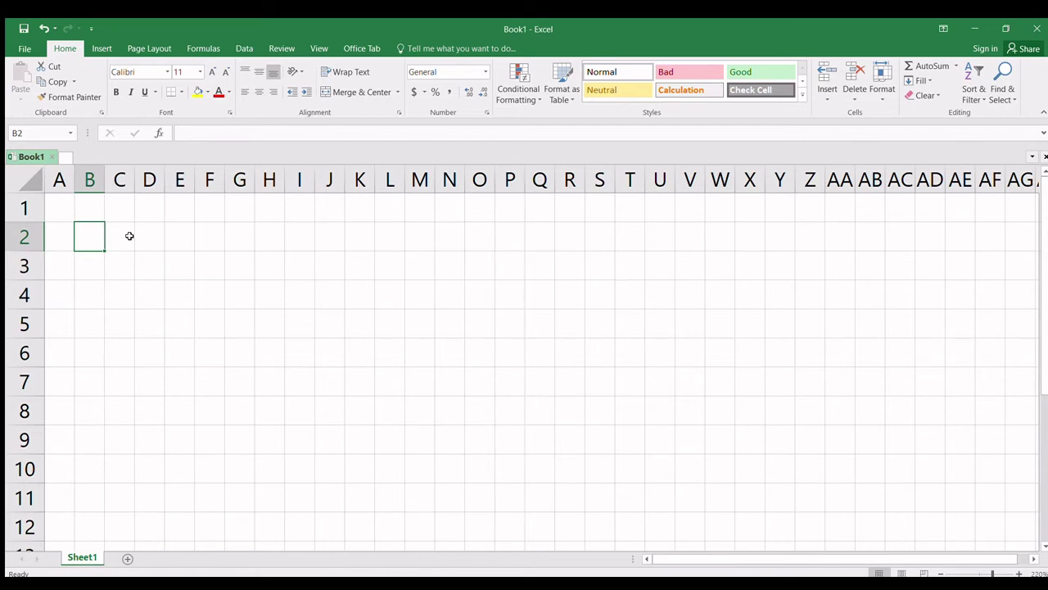
pyautogui.write('A')
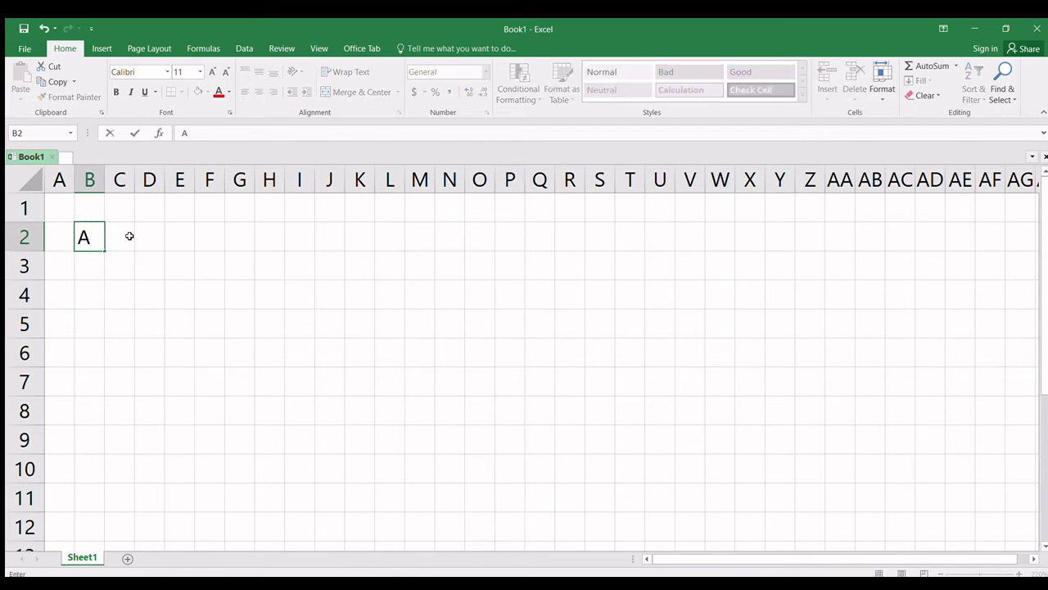
pyautogui.write('BC CO')
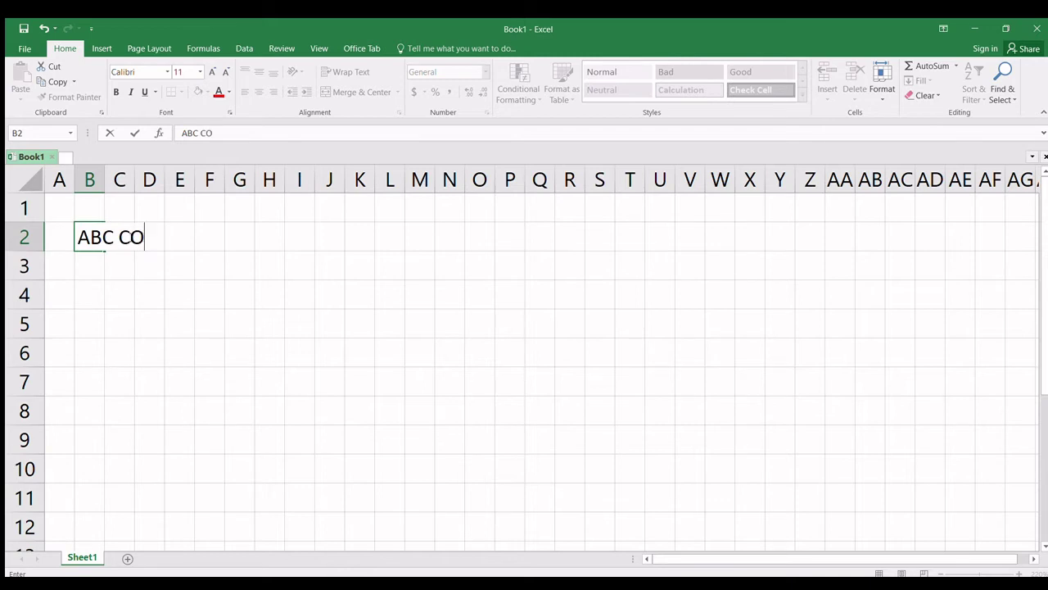
pyautogui.write('RPORATION')
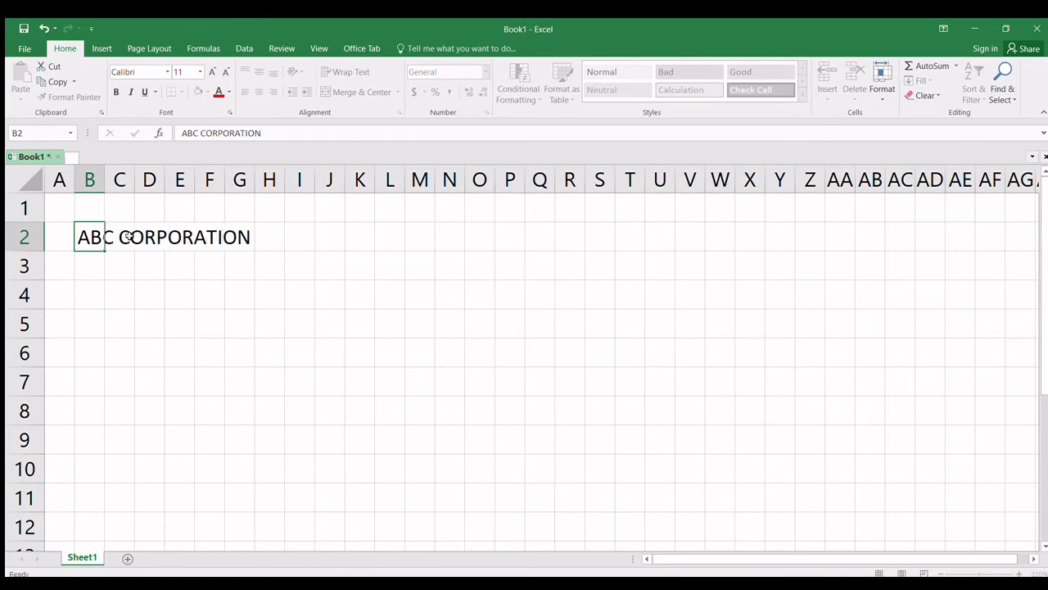
pyautogui.press('Return')
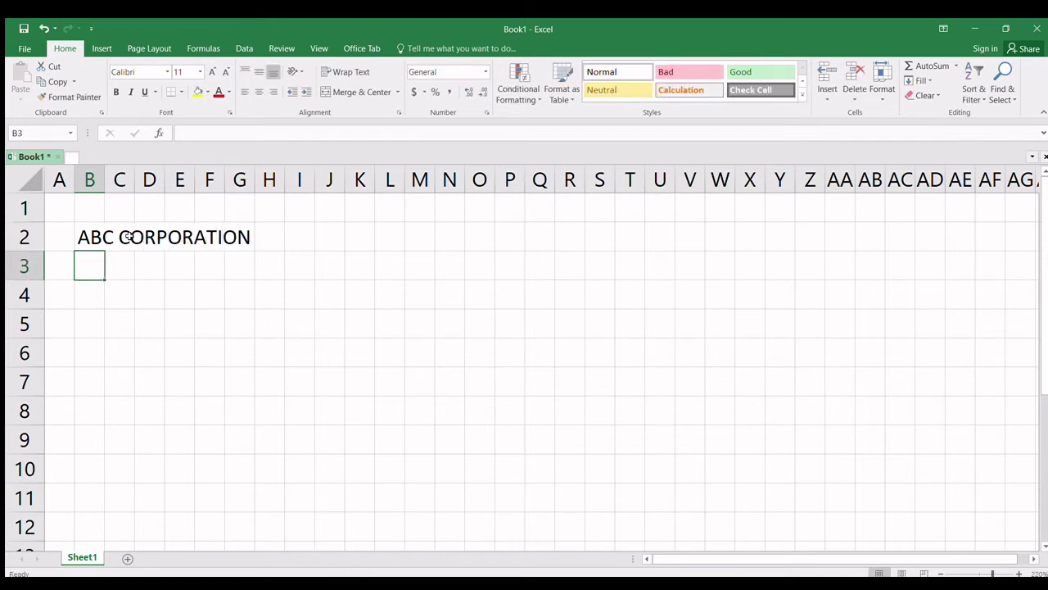
# Enter the company's street address and city in cell B3, below the company name.
pyautogui.write('123')
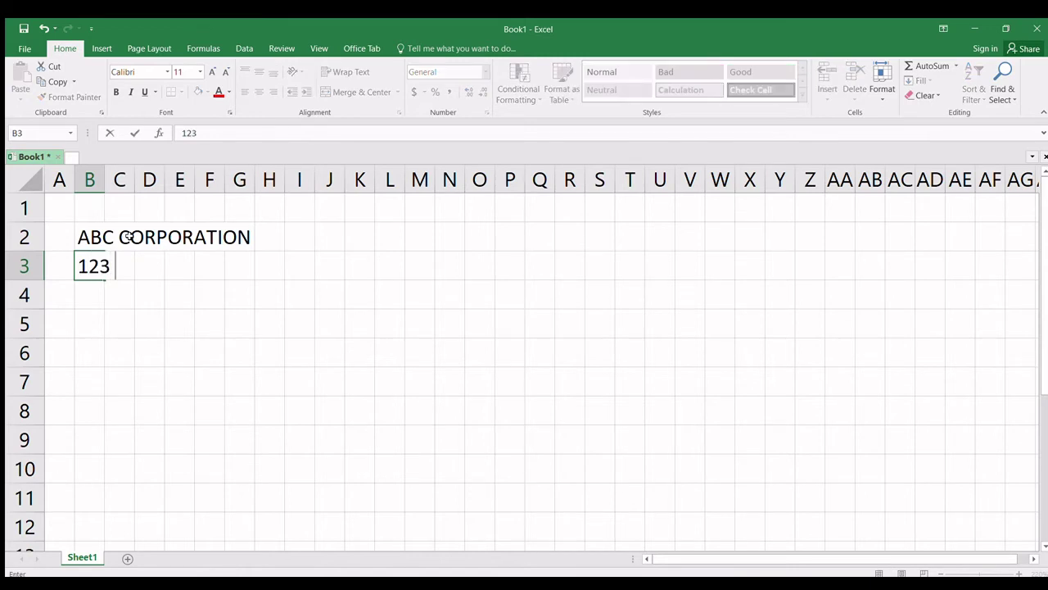
pyautogui.write(' Commonweal')
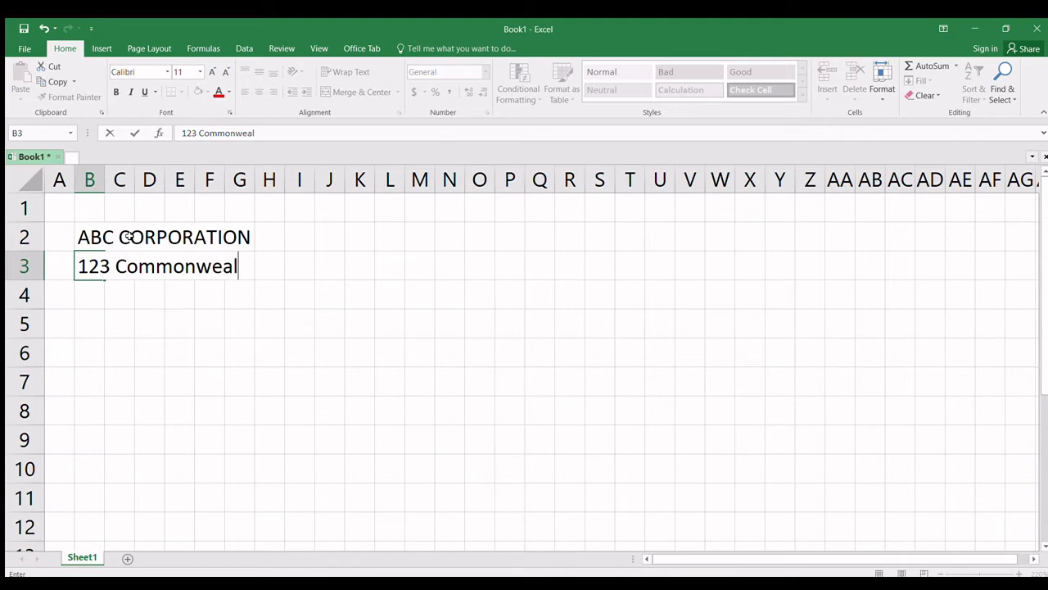
pyautogui.write('th Avenue')
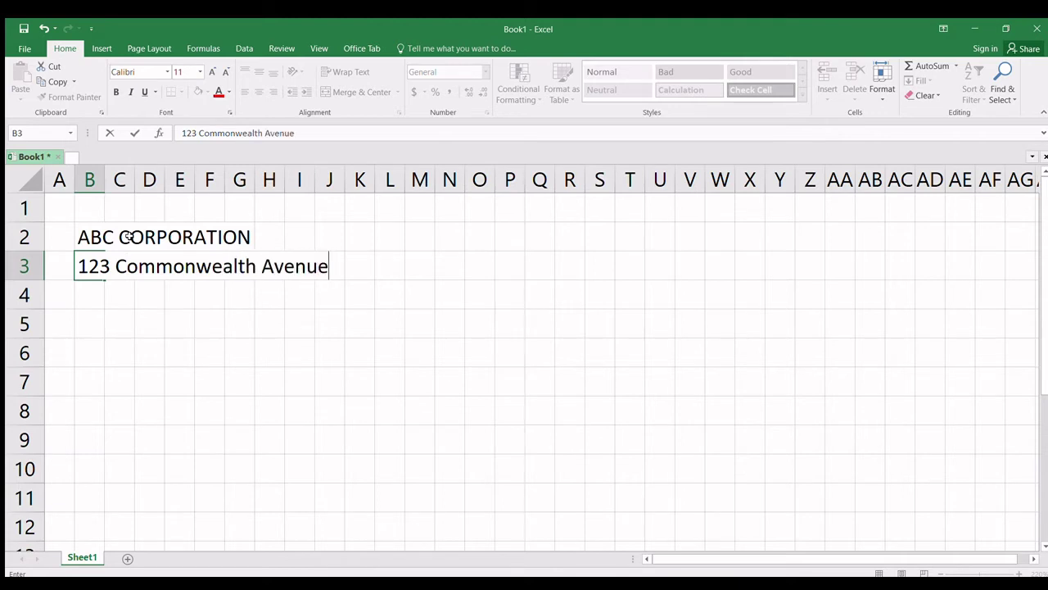
pyautogui.write(', Quezon')
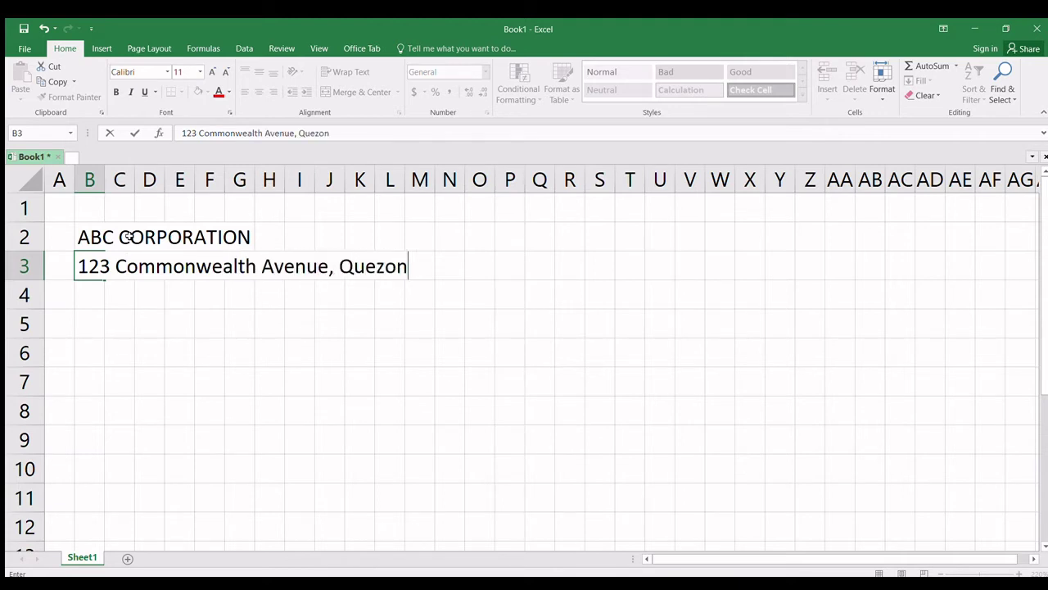
pyautogui.write(' City')
pyautogui.press('Return')
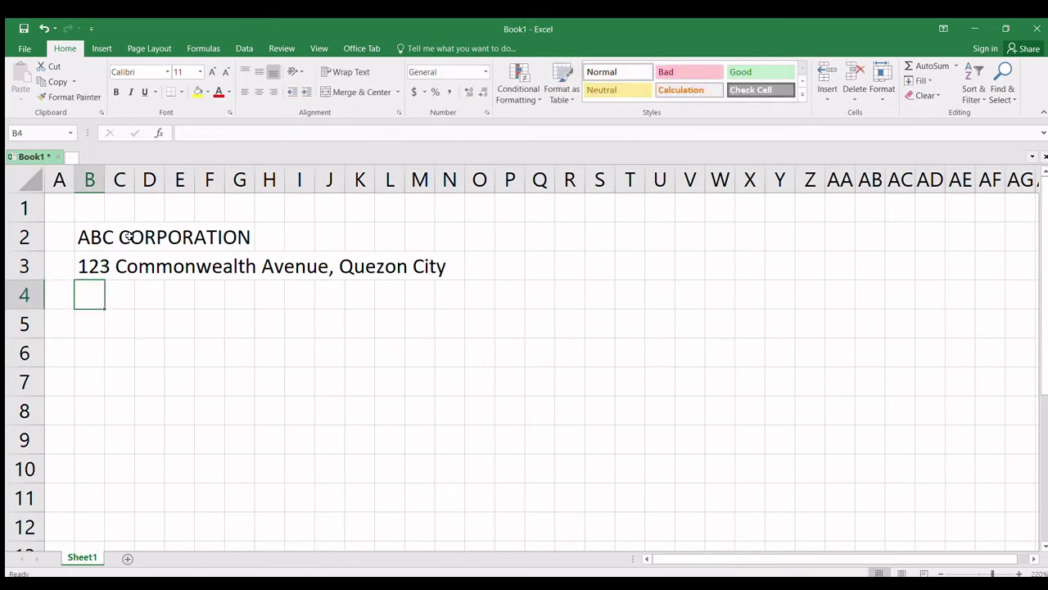
# Enter the company's tax number labelled TIN and its phone number labelled Tel No. in cell B4, separated by a vertical bar.
pyautogui.write('TIN ')
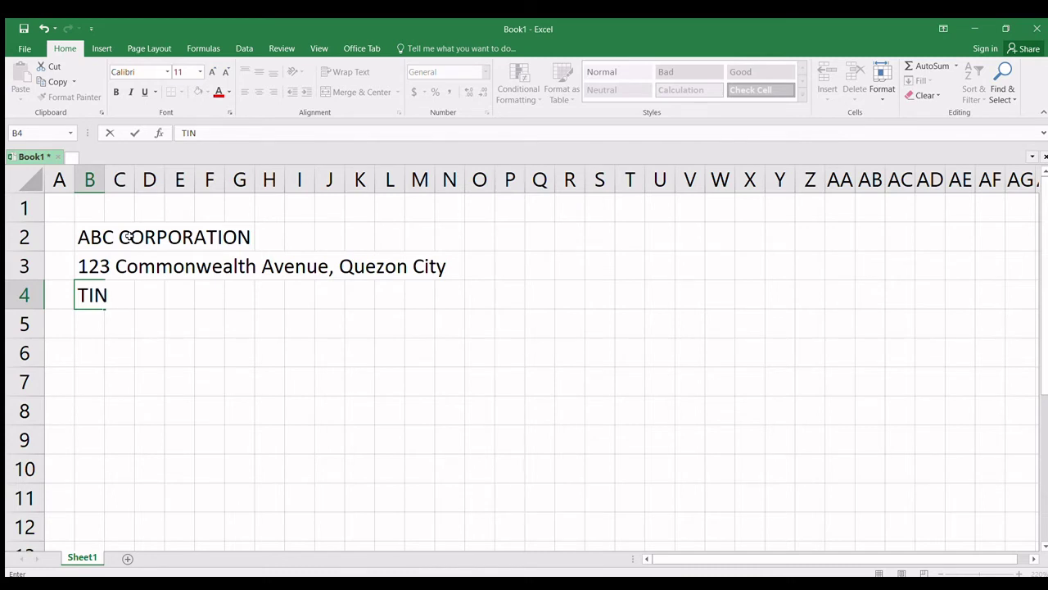
pyautogui.write('111-222-33')
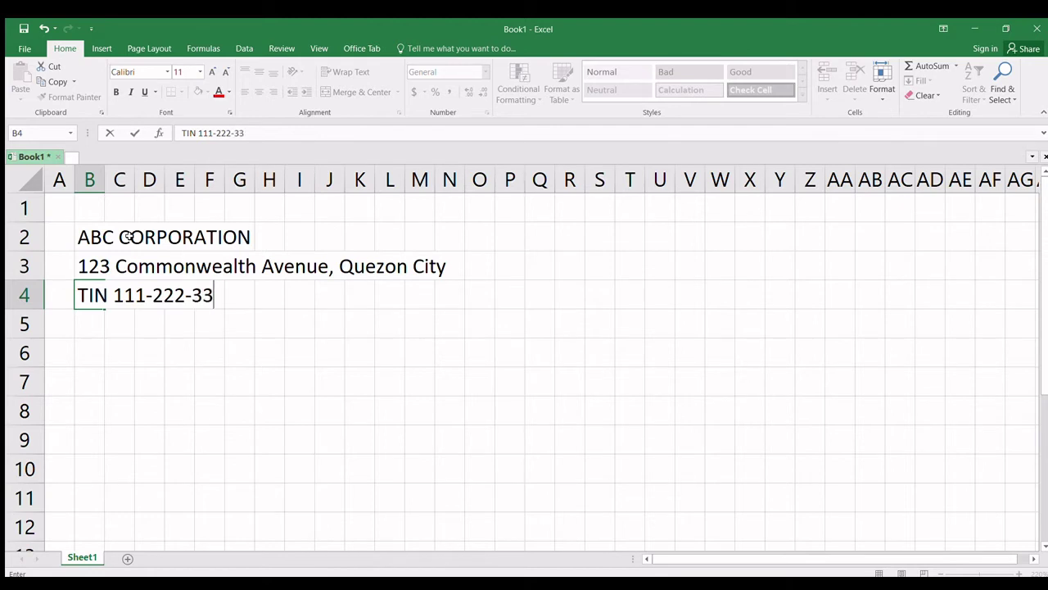
pyautogui.write('3 \\')
pyautogui.press('BackSpace')
pyautogui.press('BackSpace')
pyautogui.write('| TEL')
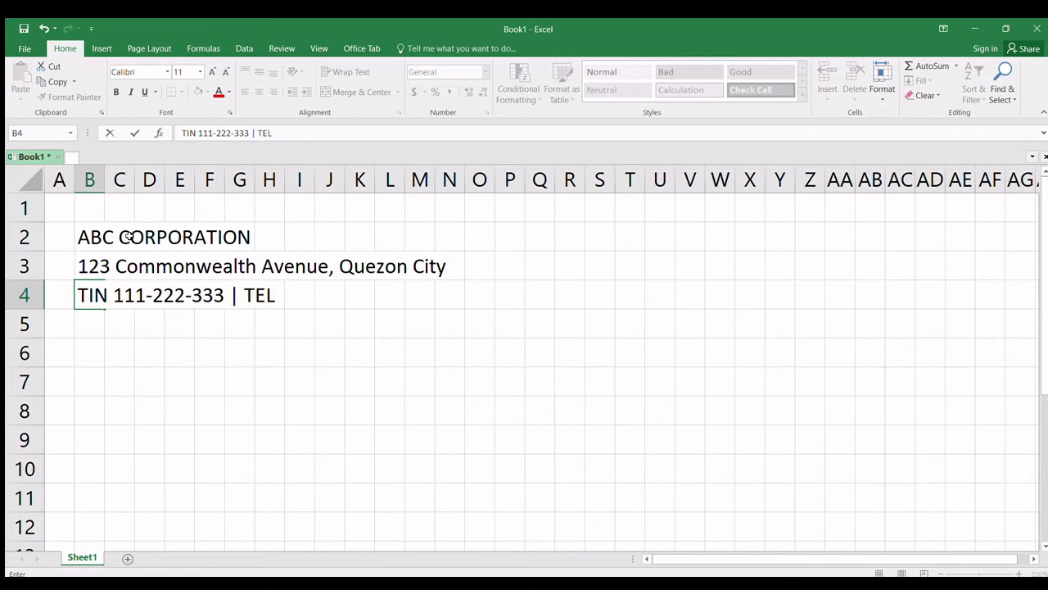
pyautogui.press('BackSpace')
pyautogui.press('BackSpace')
pyautogui.write('E')
pyautogui.press('BackSpace')
pyautogui.write('el.')
pyautogui.press('BackSpace')
pyautogui.press('BackSpace')
pyautogui.write('No. ')
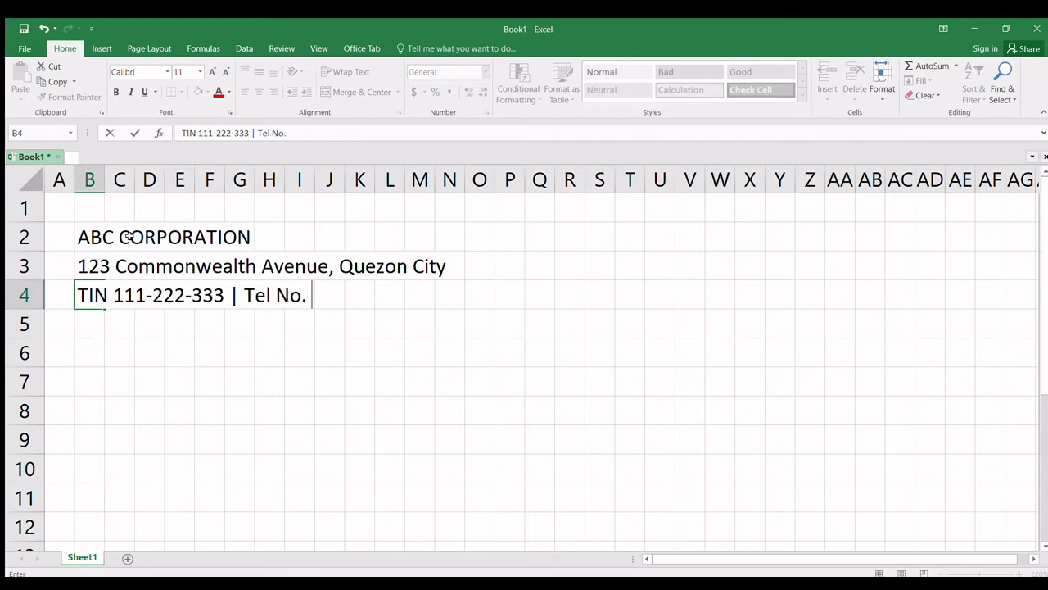
pyautogui.write('673-1186')
pyautogui.press('Return')
# Enter the form title PETTY CASH VOUCER in cell B5, below the company details.
pyautogui.press('Up')
pyautogui.press('Up')
pyautogui.press('Up')
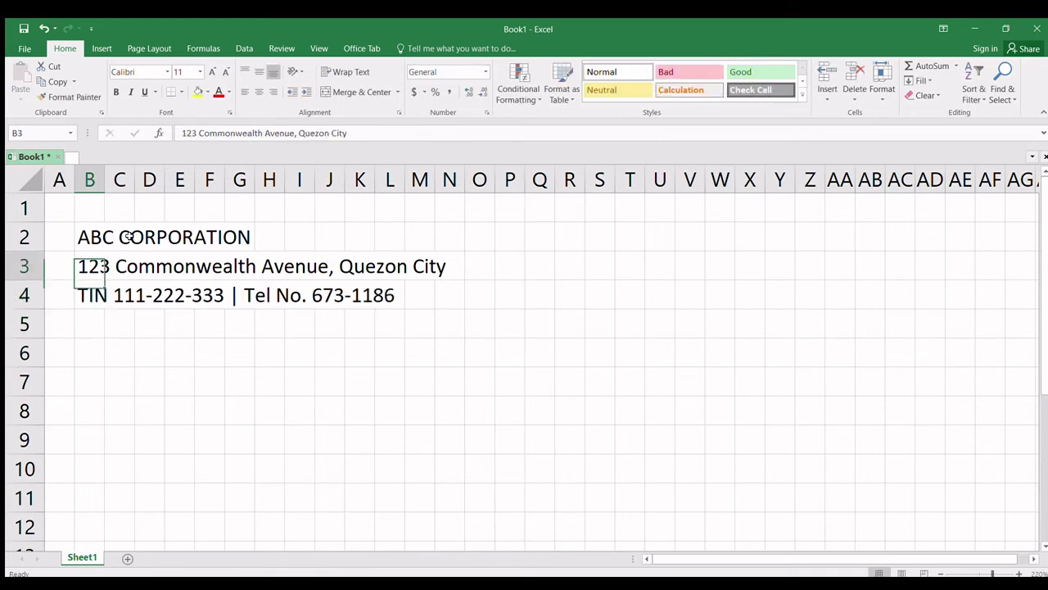
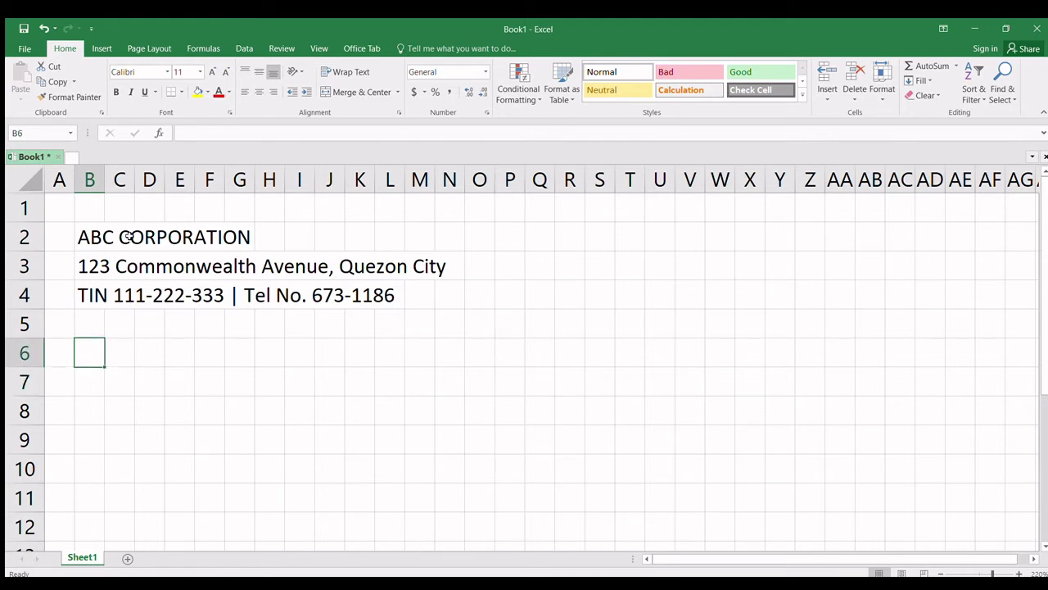
pyautogui.press('Up')
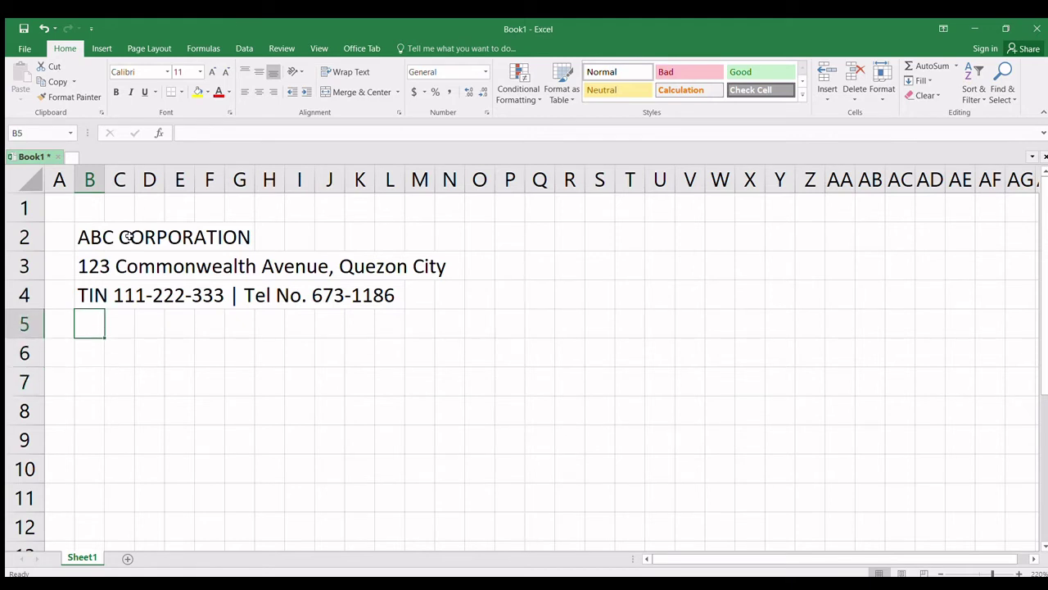
pyautogui.write('PETT')
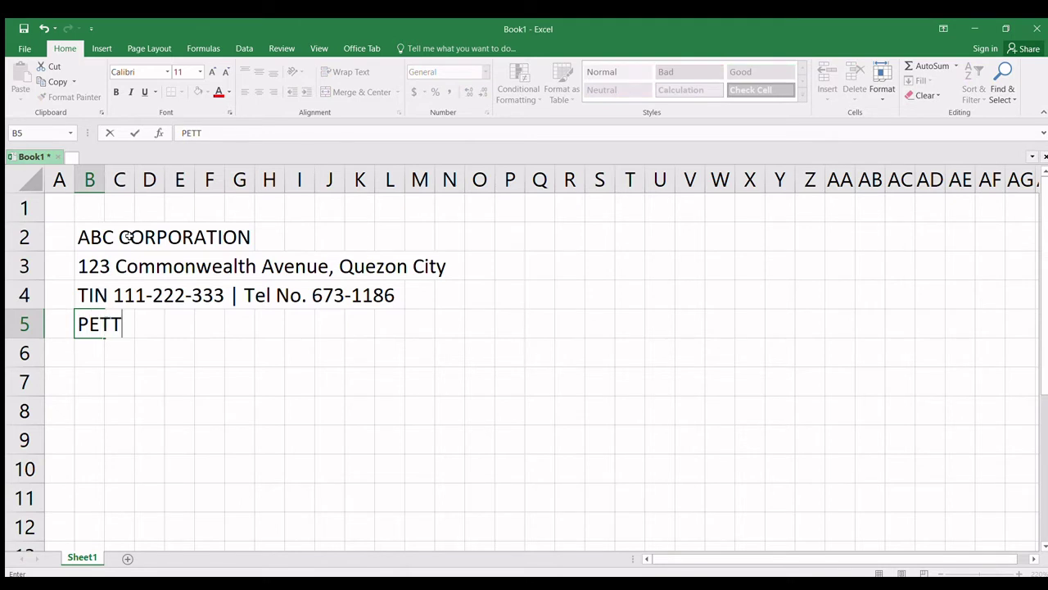
pyautogui.write('Y CASH VOUCER')
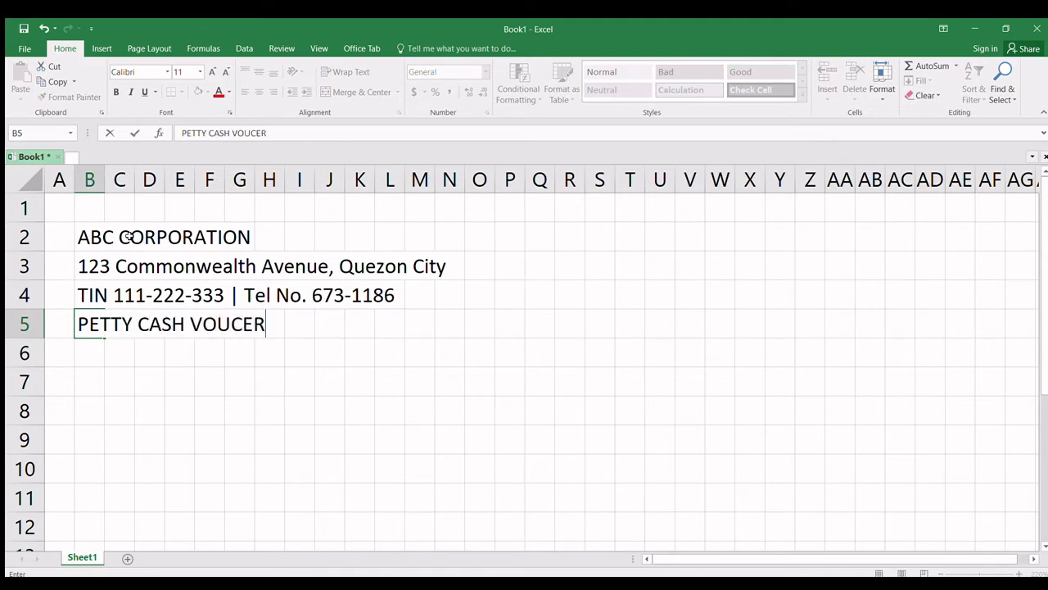
pyautogui.press('Return')
# Add the label "No:" in cell J5, on the same row as the form title.
pyautogui.press('Up')
pyautogui.press('Right')
pyautogui.press('Right')
pyautogui.press('Right')
pyautogui.press('Right')
pyautogui.press('Right')
pyautogui.press('Right')
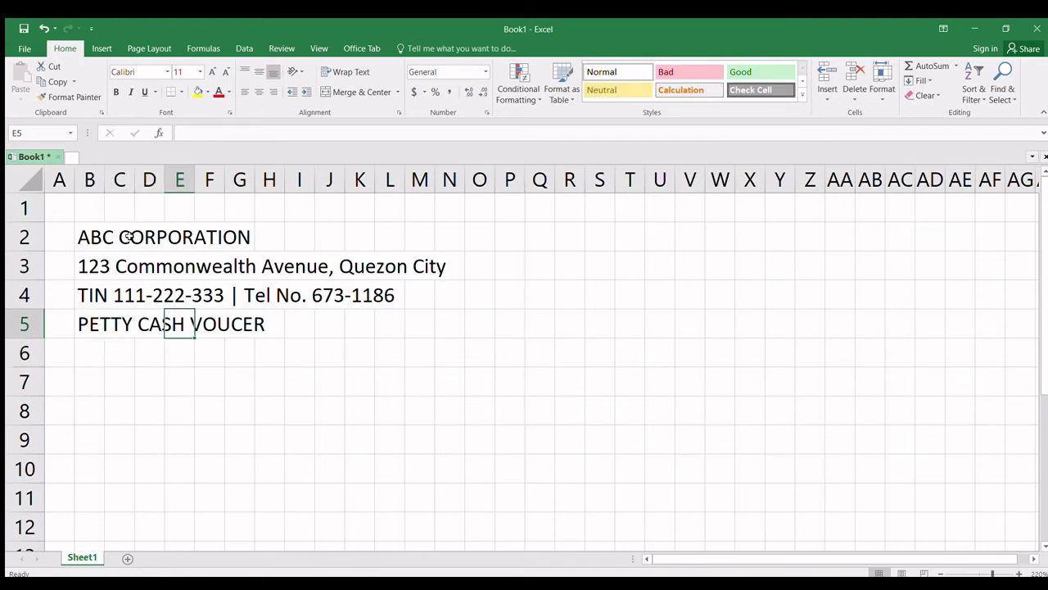
pyautogui.press('Right')
pyautogui.press('Right')
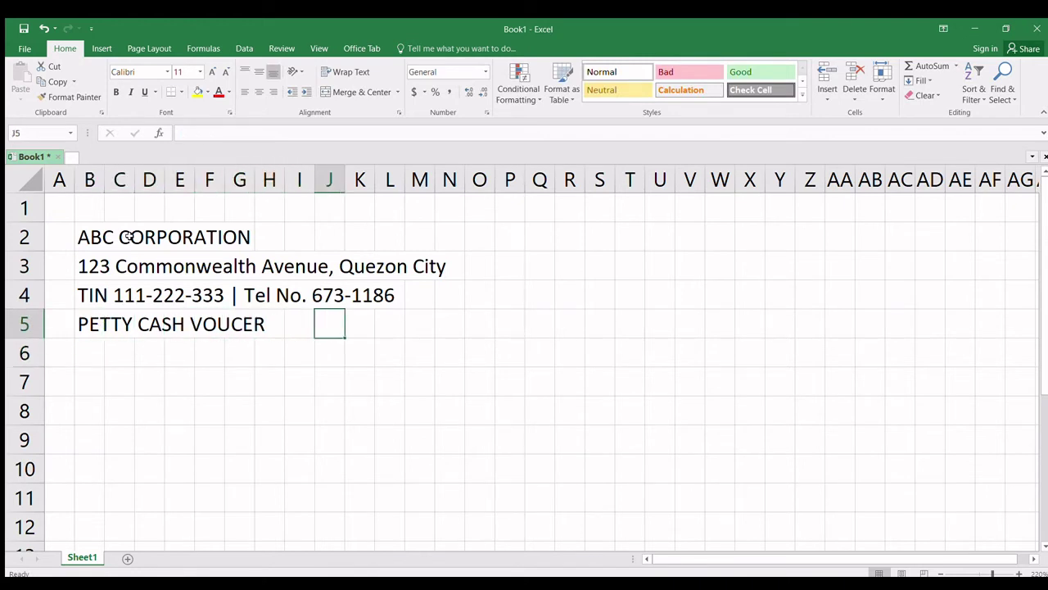
pyautogui.write('NO.')
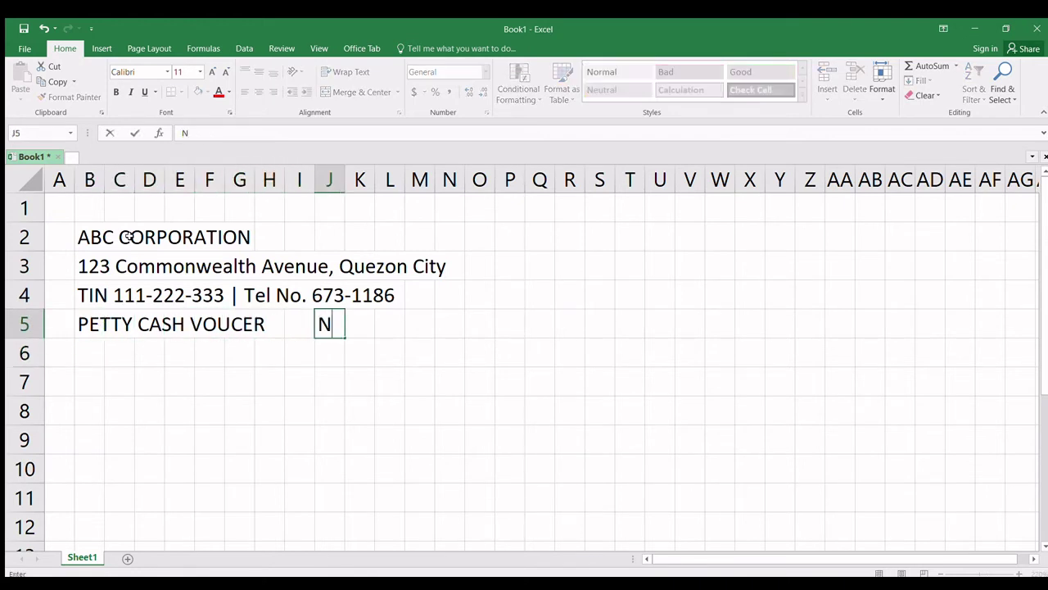
pyautogui.press('BackSpace')
pyautogui.press('BackSpace')
pyautogui.write('o:')
pyautogui.press('Return')
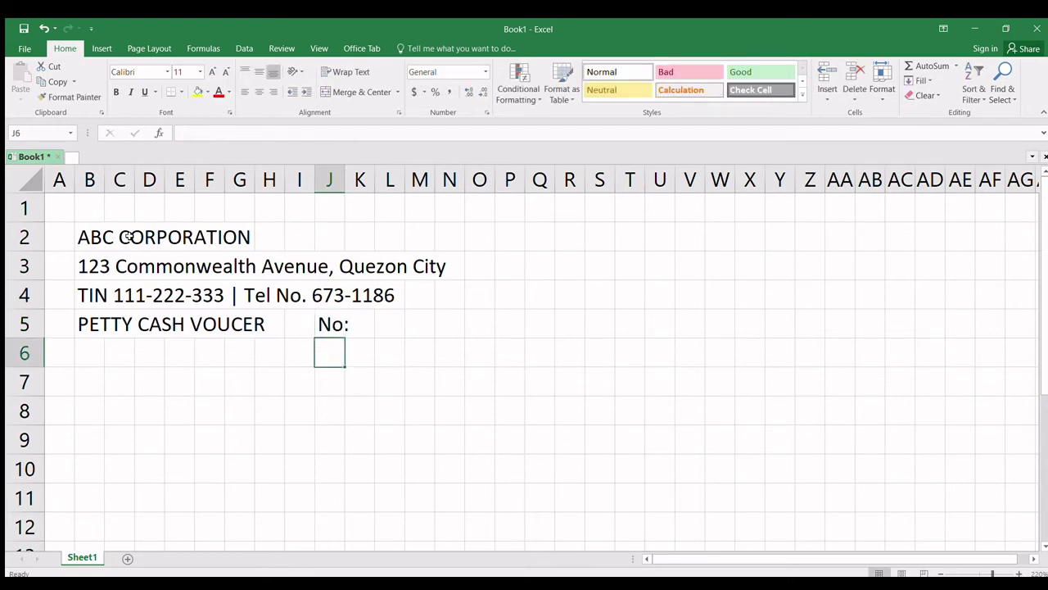
# Add the label "Date:" in cell J6, below the number label.
pyautogui.write('Date')
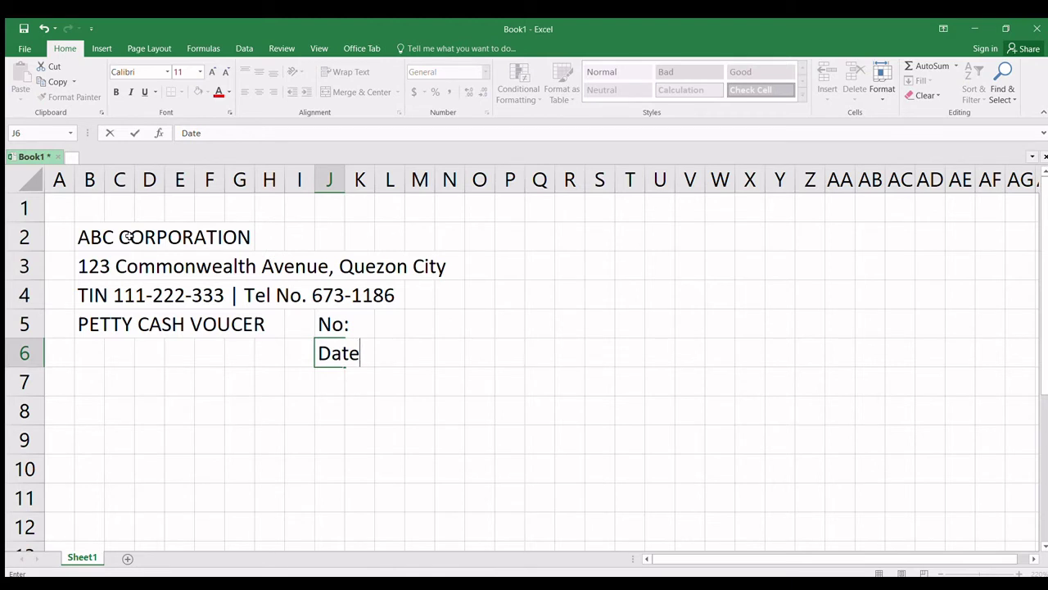
pyautogui.write(':')
pyautogui.press('Return')
# Add the label "Name:" in cell B6, on the same row as the date label.
pyautogui.press('Up')
pyautogui.press('Left')
pyautogui.press('Left')
pyautogui.press('Left')
pyautogui.press('Left')
pyautogui.press('Left')
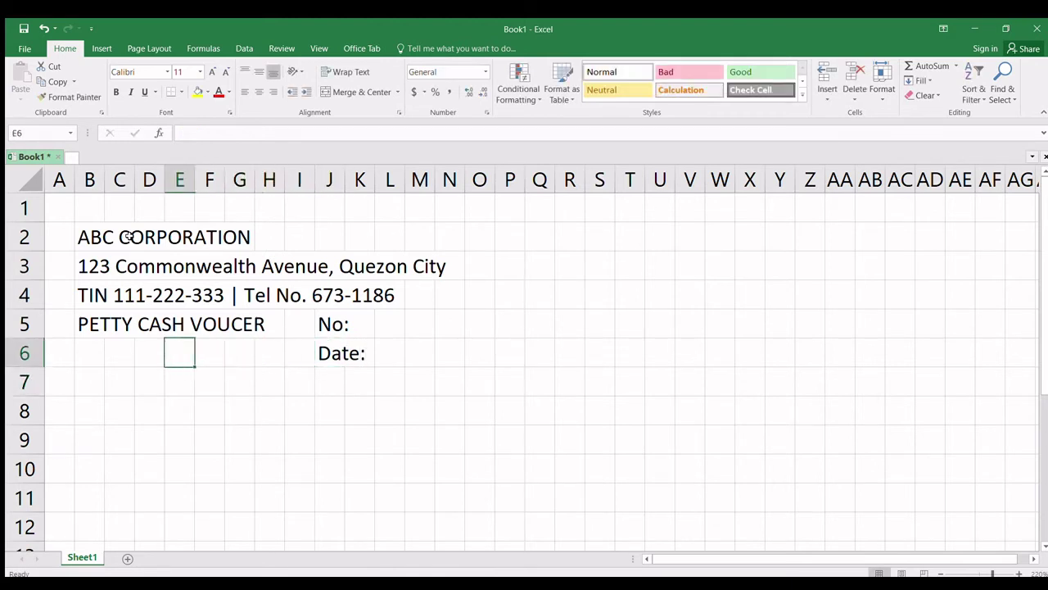
pyautogui.press('Left')
pyautogui.press('Left')
pyautogui.press('Left')
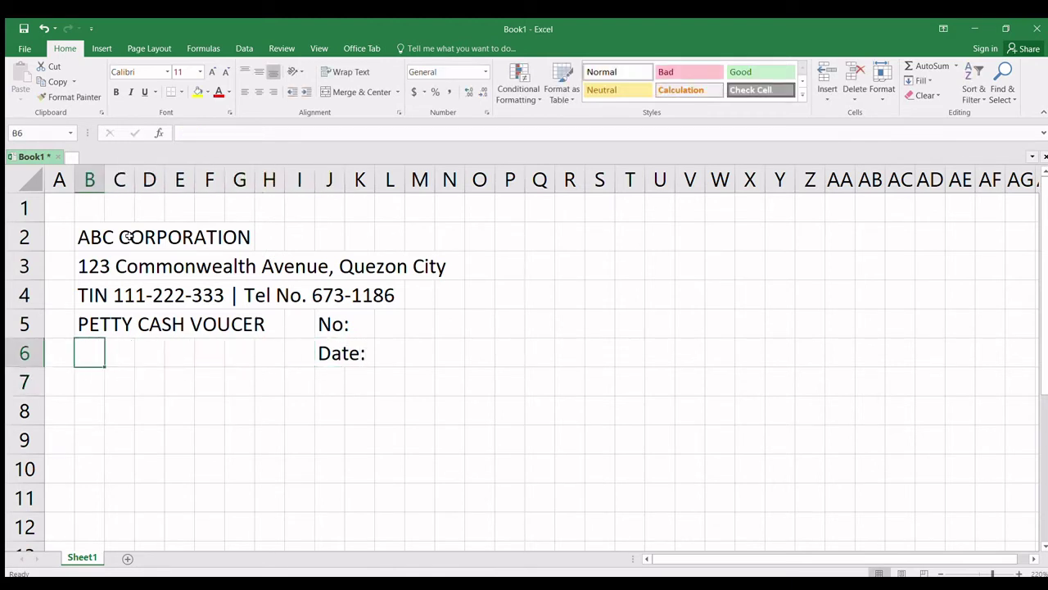
pyautogui.write('Name:')
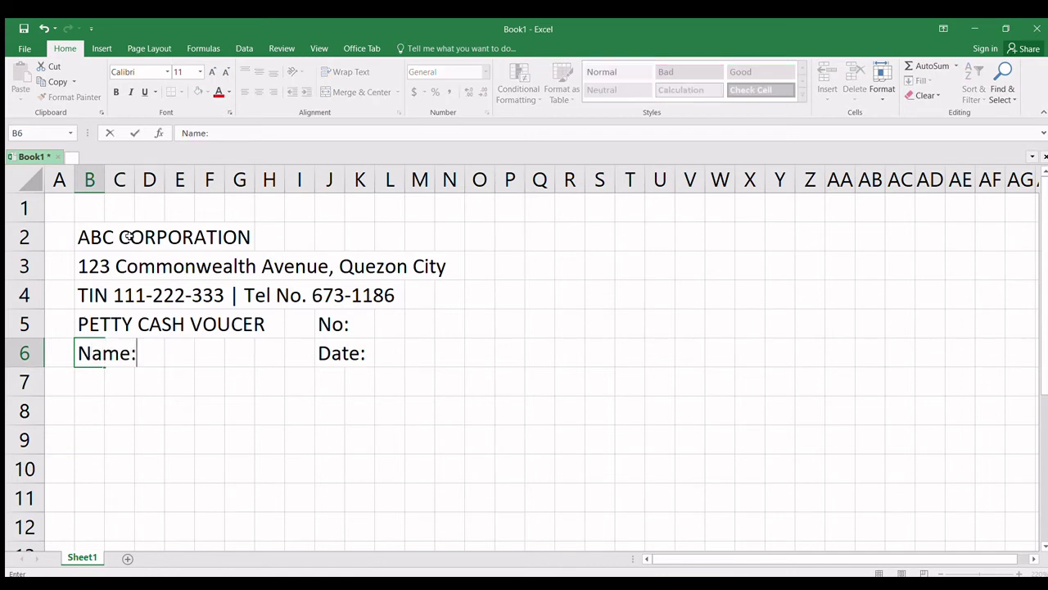
pyautogui.press('Return')
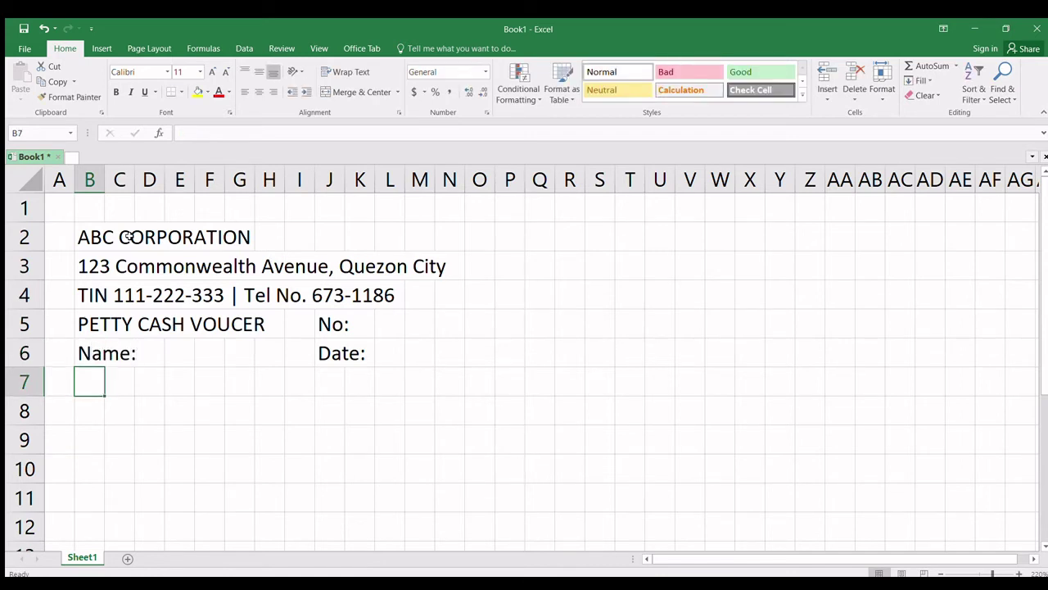
# Enter the column heading Description/Particulars in cell B7, below the name label.
pyautogui.write('D')
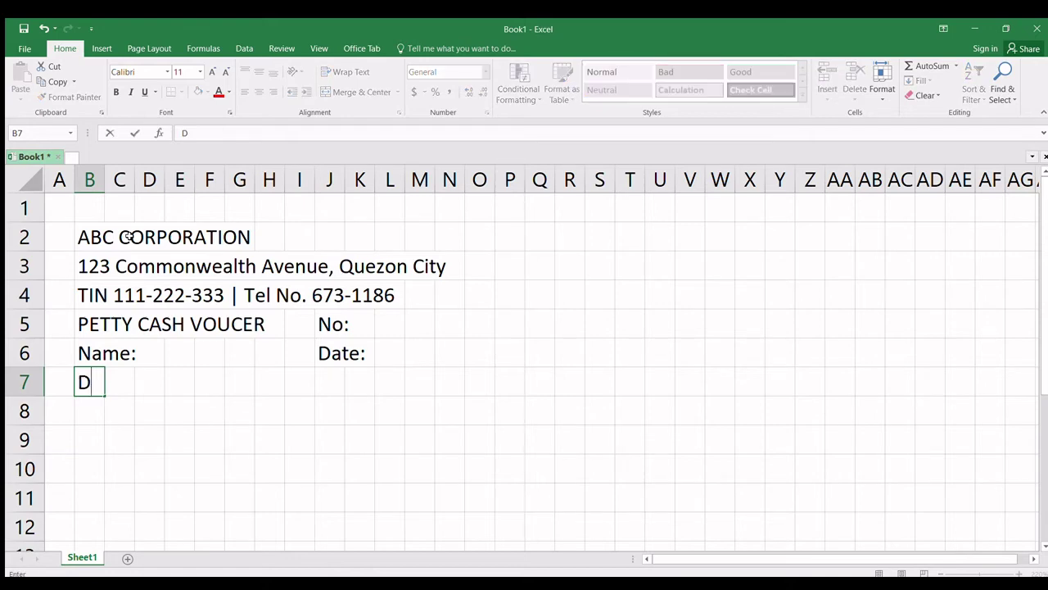
pyautogui.write('escription')
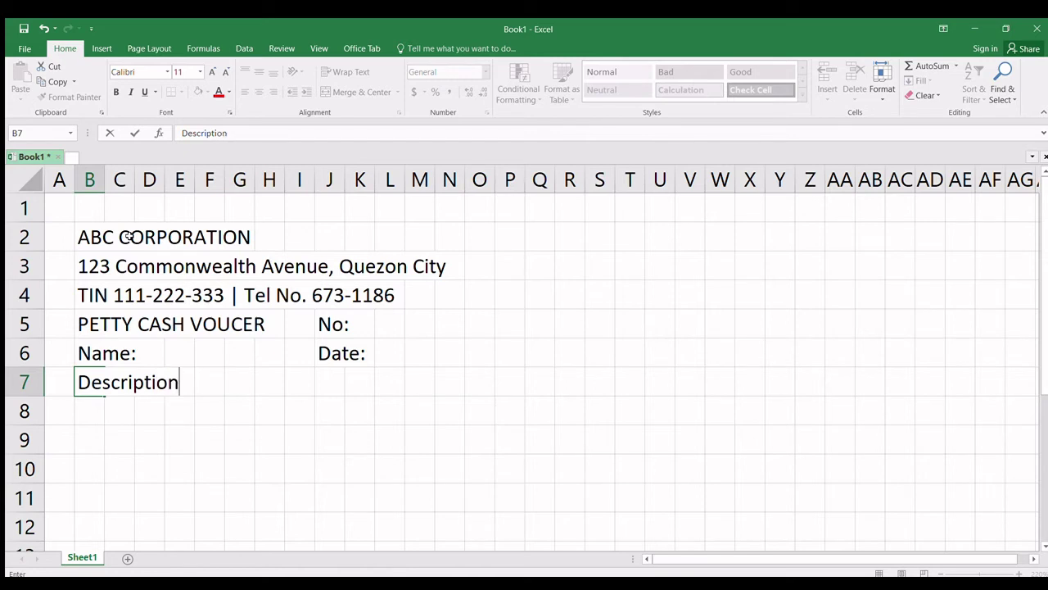
pyautogui.write('/Particulars')
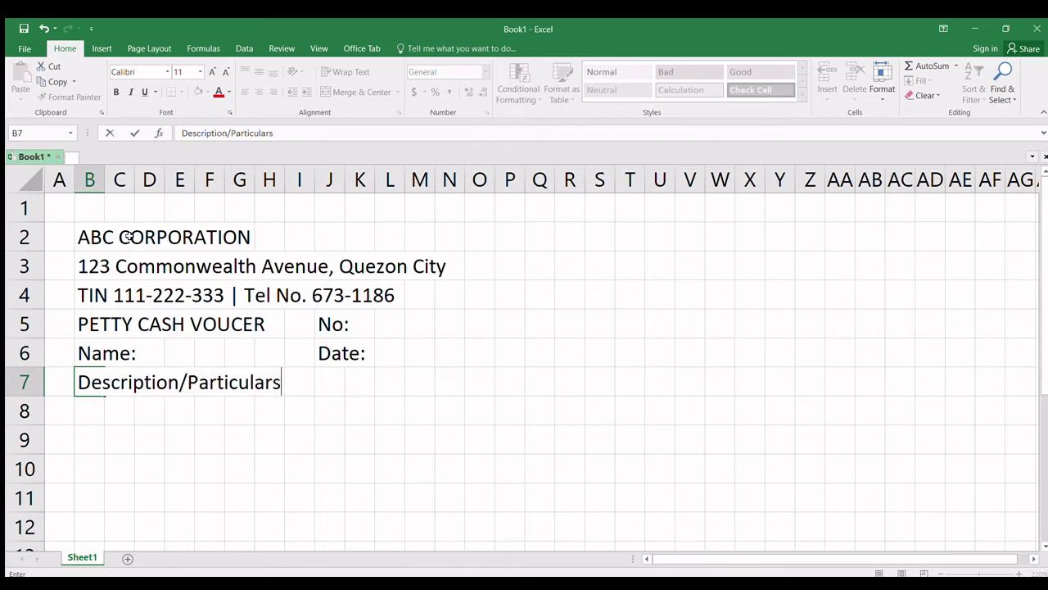
pyautogui.press('Return')
# Enter the column heading Amount in cell J7, on the same row as Description/Particulars.
pyautogui.press('Up')
pyautogui.press('Right')
pyautogui.press('Right')
pyautogui.press('Right')
pyautogui.press('Right')
pyautogui.press('Right')
pyautogui.press('Right')
pyautogui.press('Right')
pyautogui.press('Right')
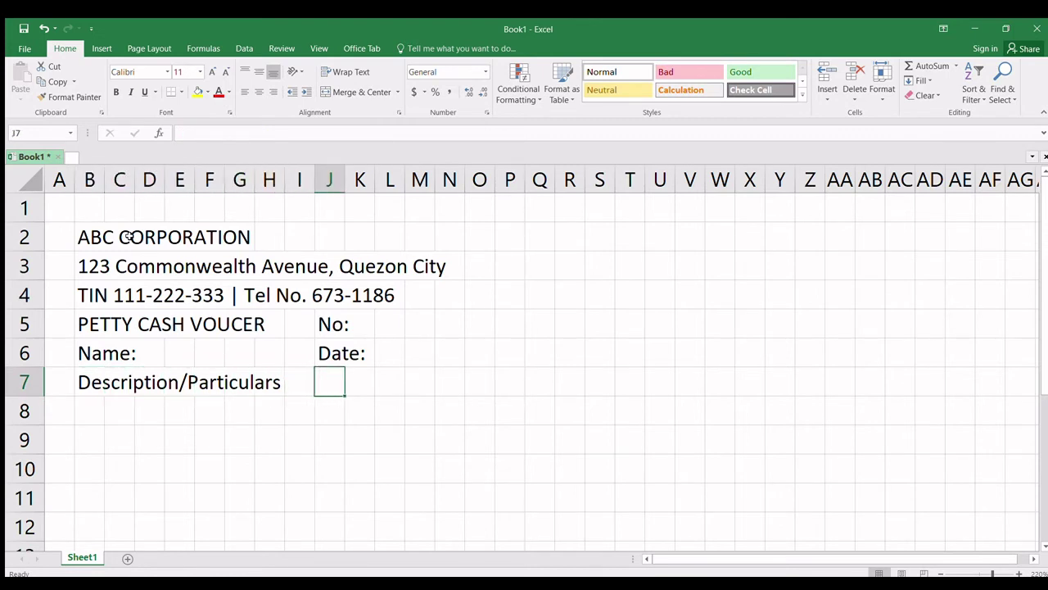
pyautogui.write('amo')
pyautogui.press('BackSpace')
pyautogui.press('BackSpace')
pyautogui.press('BackSpace')
pyautogui.write('Amount')
pyautogui.press('Return')
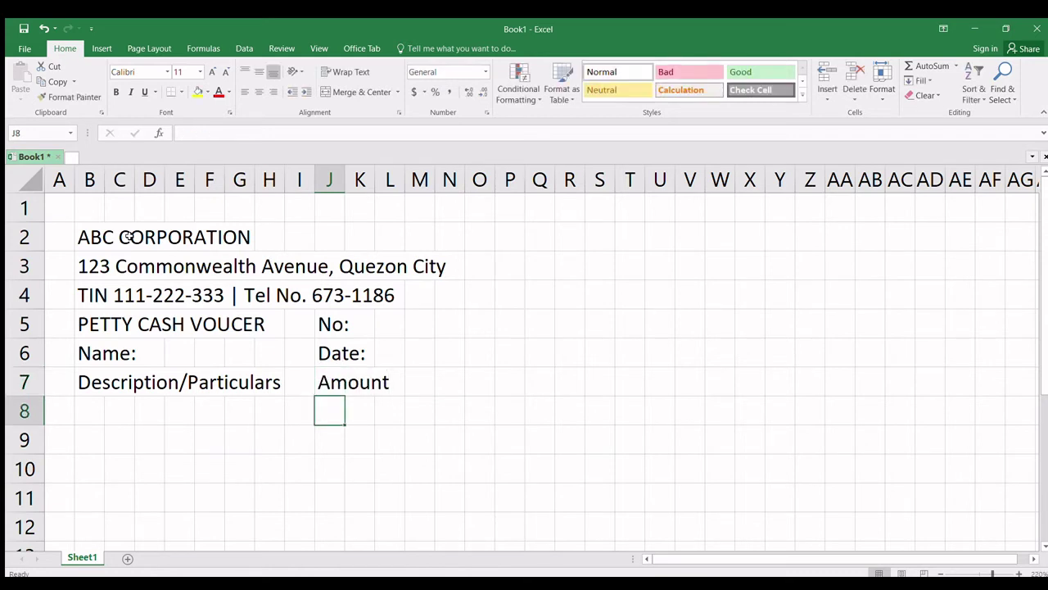
pyautogui.press('Down')
pyautogui.press('Down')
pyautogui.press('Down')
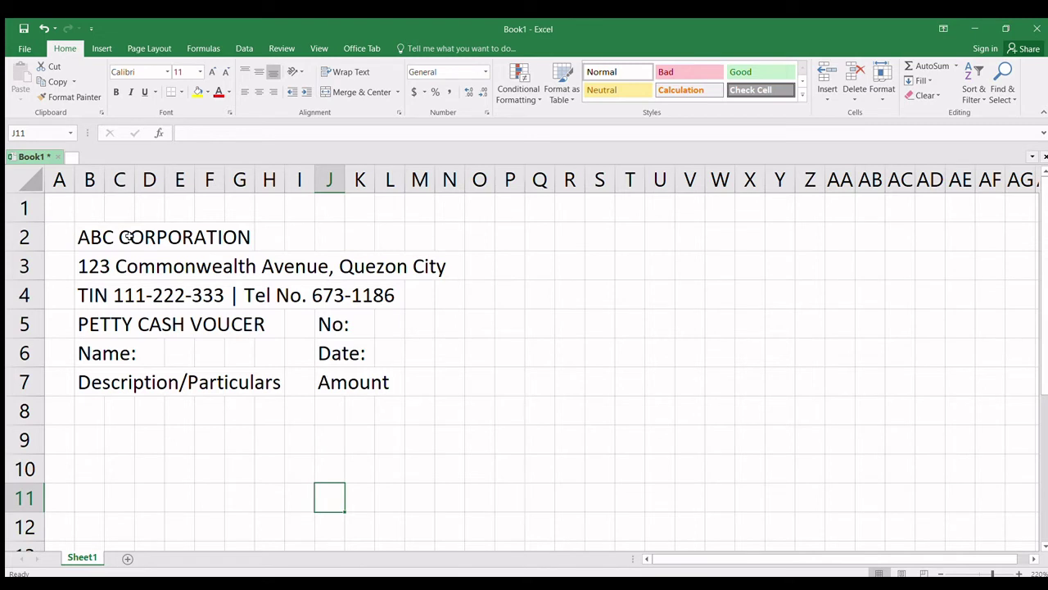
pyautogui.press('Down')
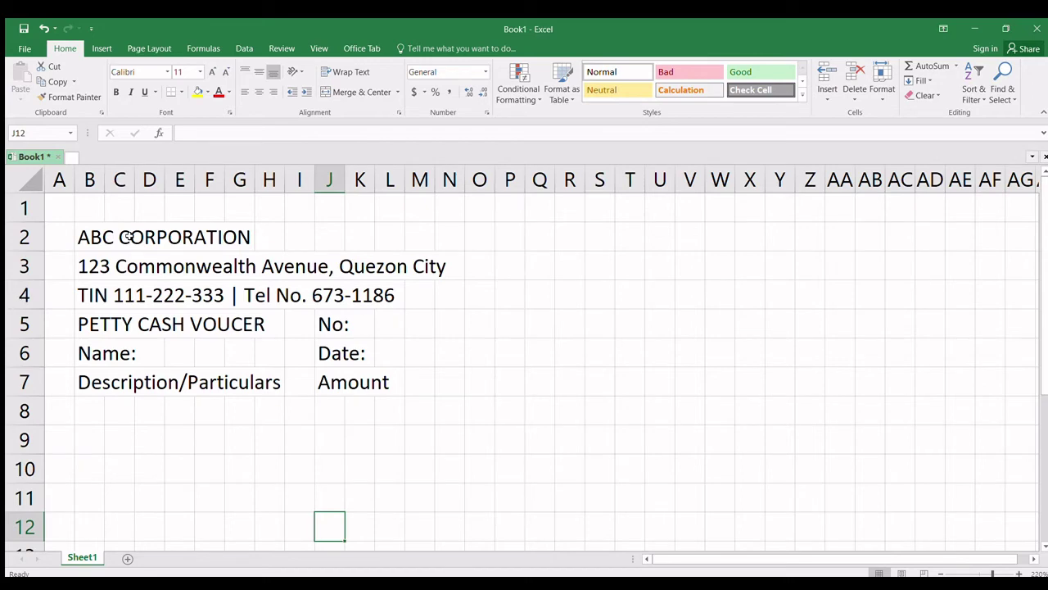
pyautogui.press('Up')
pyautogui.press('Up')
pyautogui.press('Up')
pyautogui.press('Up')
pyautogui.press('Up')
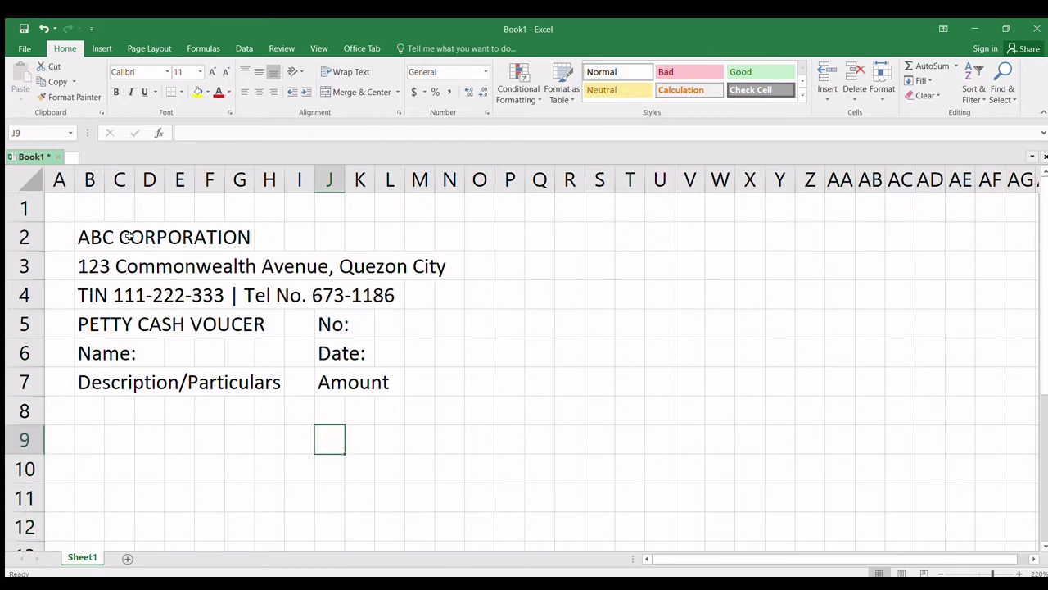
# Add the label Total in cell H14, leaving rows 8 to 13 free for entries.
pyautogui.press('Down')
pyautogui.press('Down')
pyautogui.press('Down')
pyautogui.press('Down')
pyautogui.press('Down')
pyautogui.press('Down')
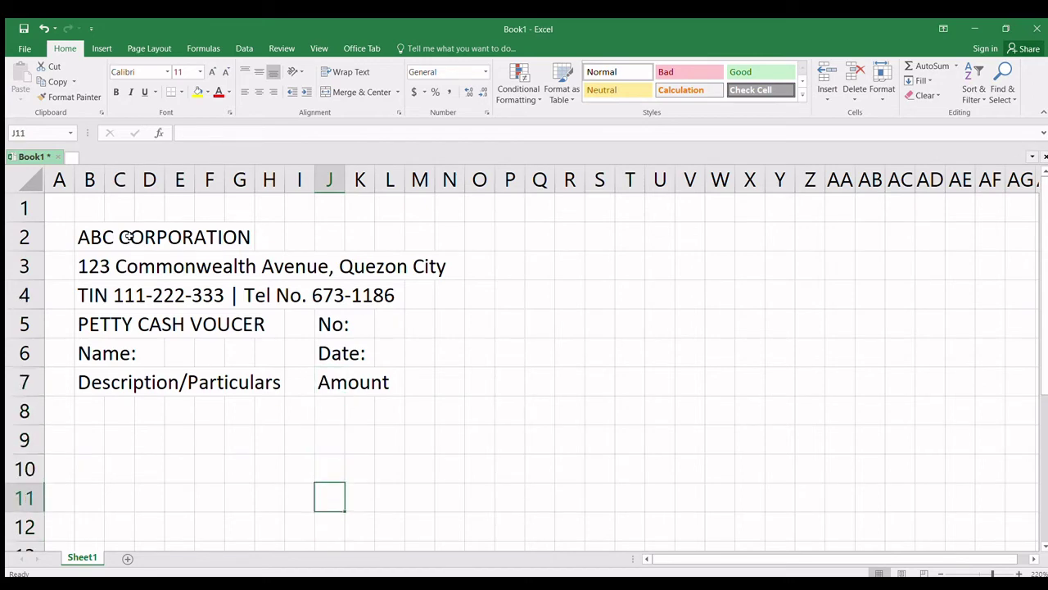
pyautogui.press('Down')
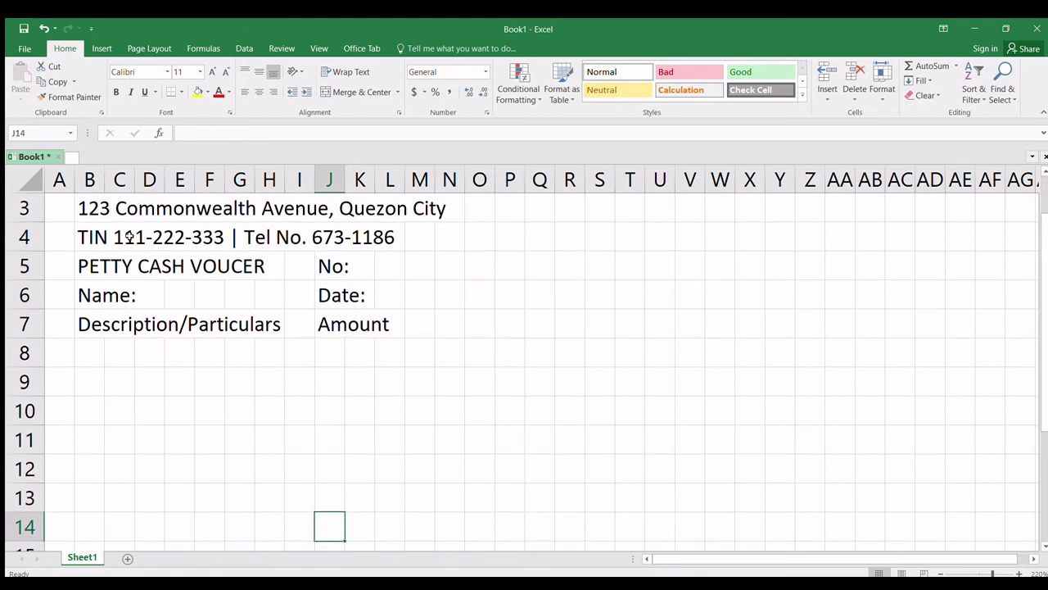
pyautogui.press('Left')
pyautogui.press('Left')
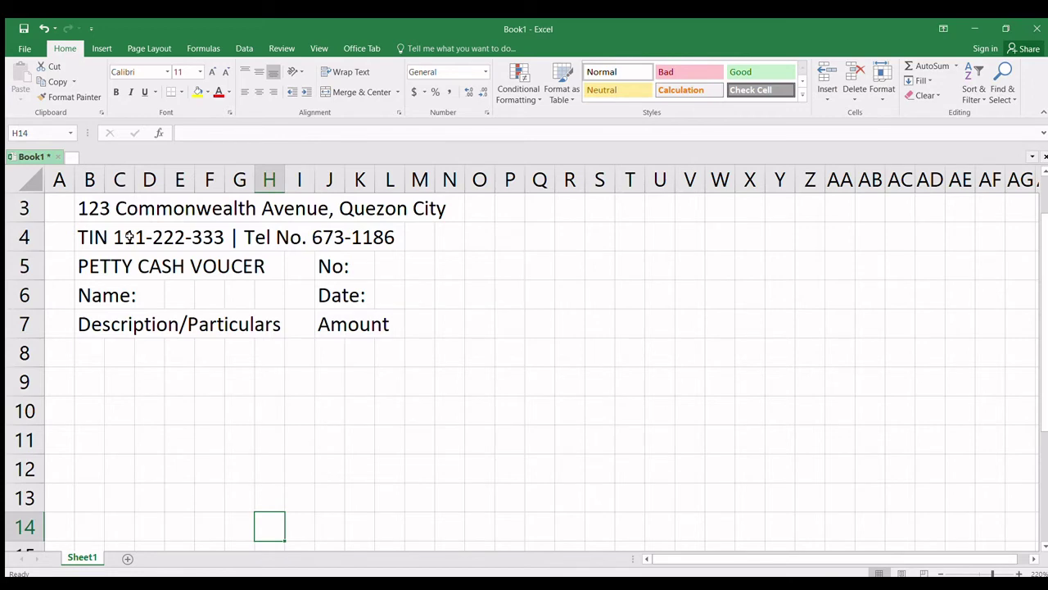
pyautogui.write('Total')
pyautogui.press('Return')
pyautogui.press('Return')
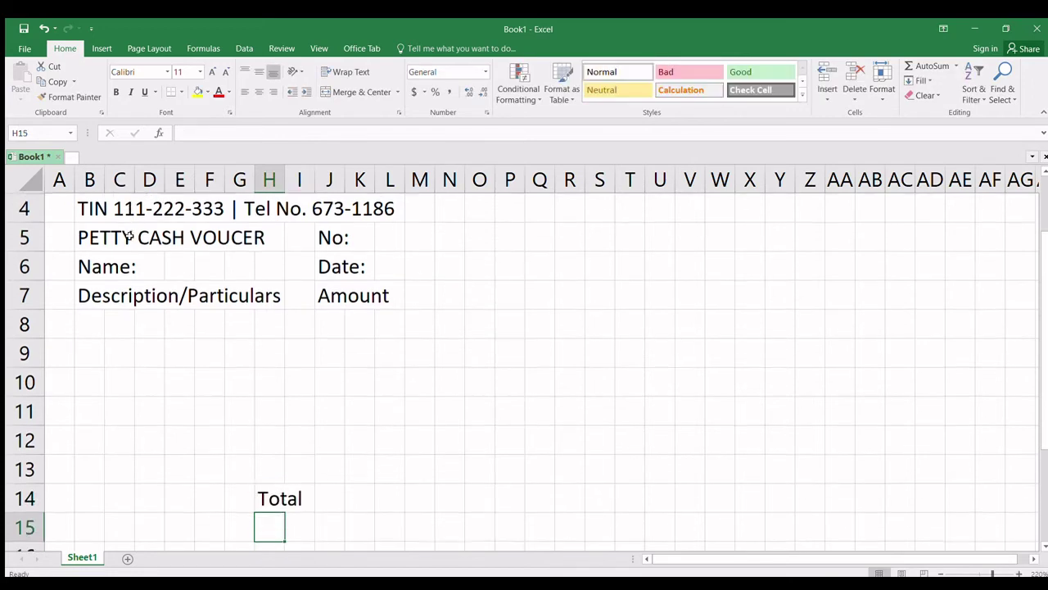
# Add the signature label "Requested by" in cell B16, two rows below the total row.
pyautogui.press('Down')
pyautogui.press('Down')
pyautogui.press('Up')
pyautogui.press('Up')
pyautogui.press('Up')
pyautogui.press('Up')
pyautogui.press('Down')
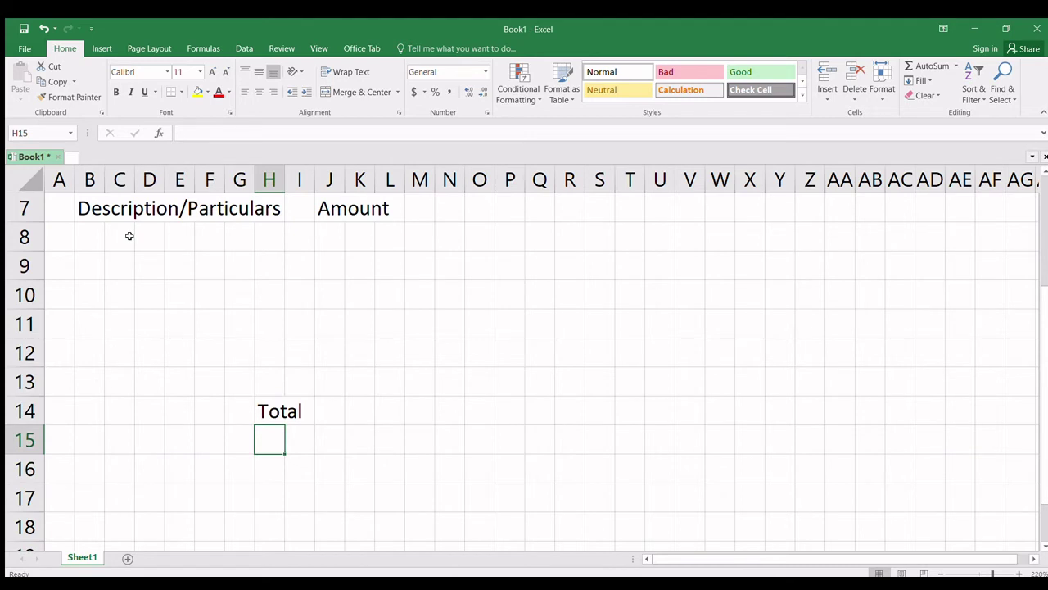
pyautogui.press('Down')
pyautogui.press('Left')
pyautogui.press('Left')
pyautogui.press('Left')
pyautogui.press('Left')
pyautogui.press('Left')
pyautogui.press('Left')
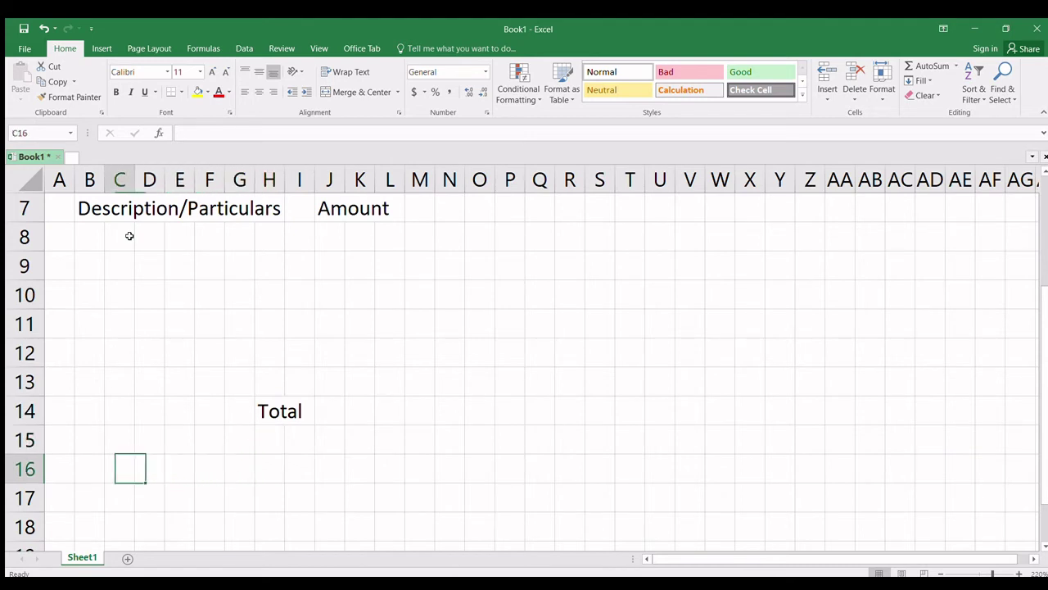
pyautogui.write('R')
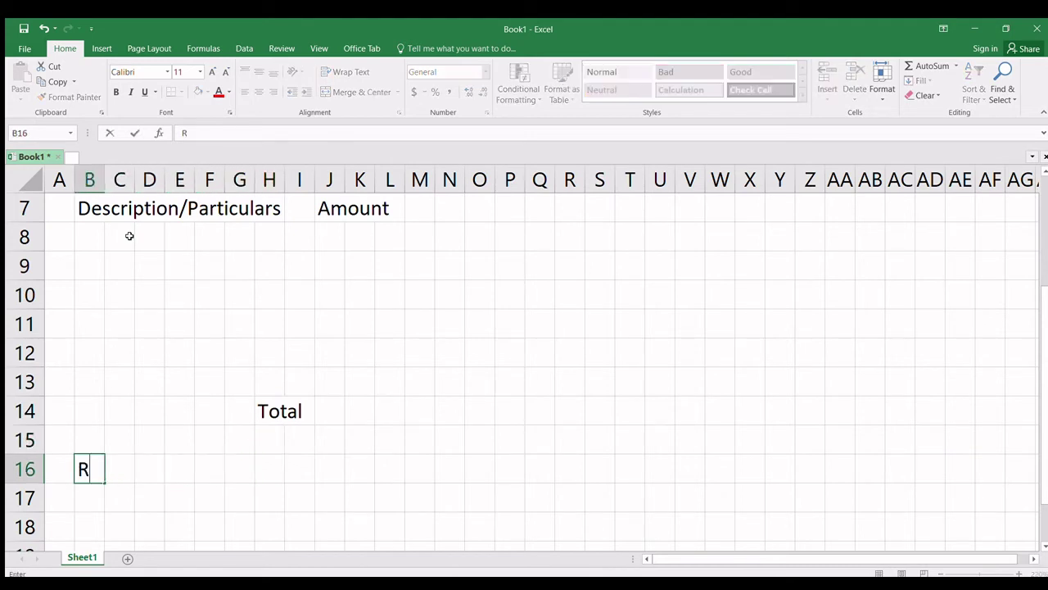
pyautogui.write('equested by')
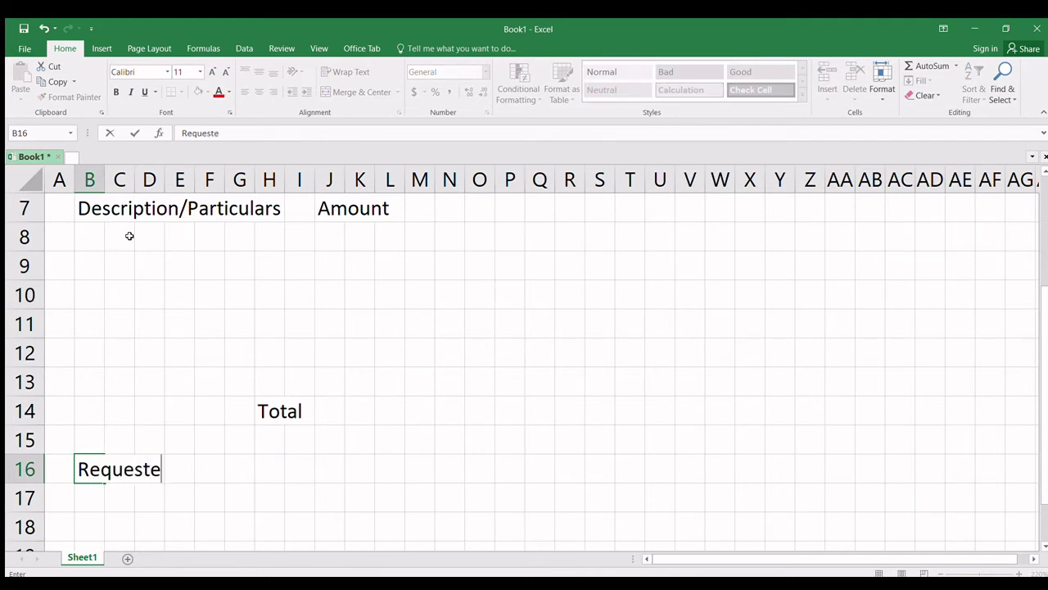
pyautogui.press('Return')
# Add the signature label "Approved By" in cell E16, on the same row as the requester label.
pyautogui.press('Up')
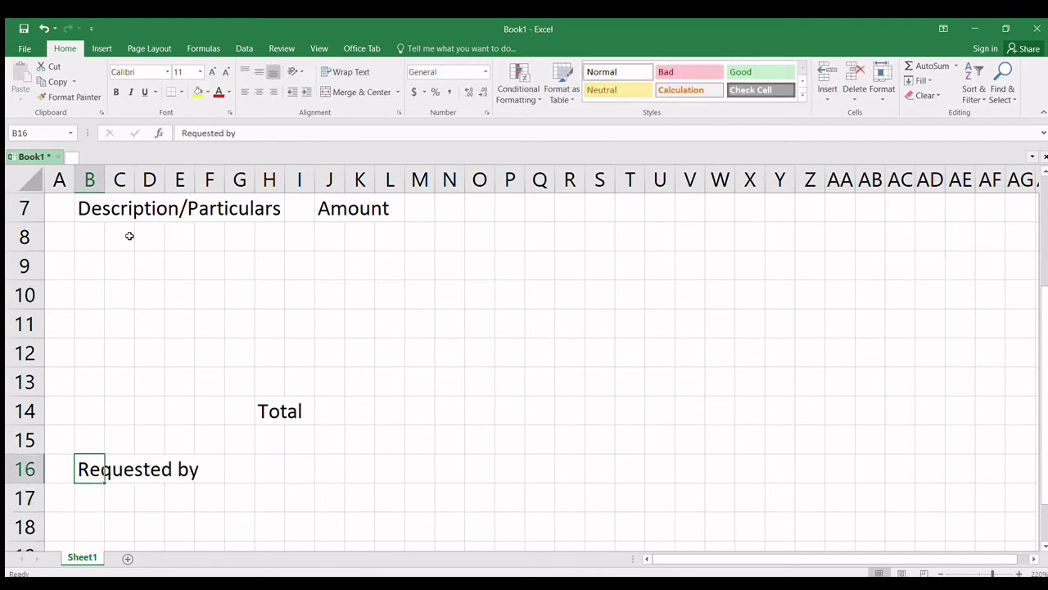
pyautogui.press('Right')
pyautogui.press('Right')
pyautogui.press('Right')
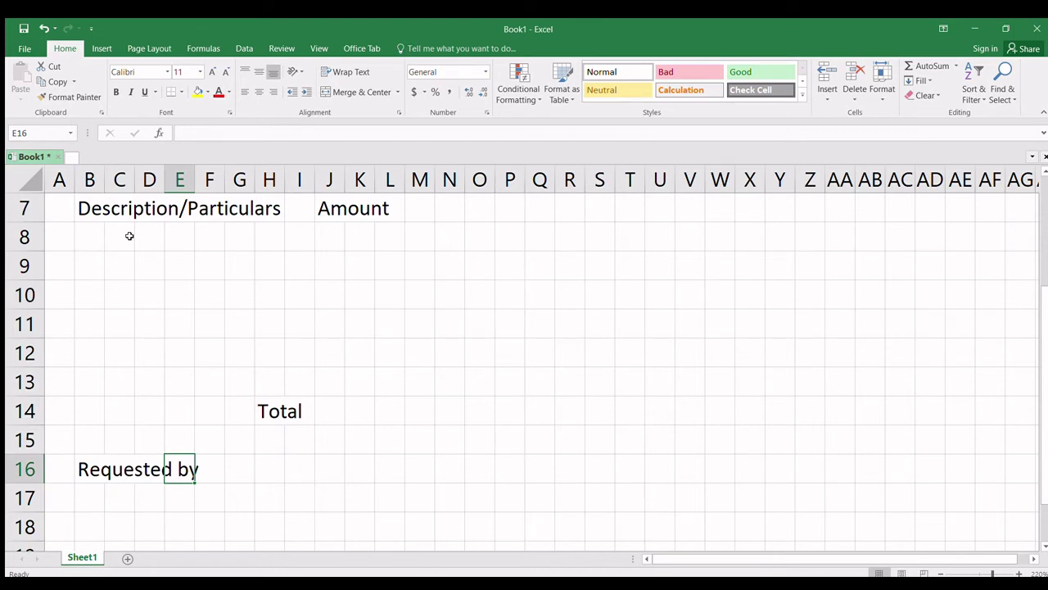
pyautogui.write('Apprve')
pyautogui.press('BackSpace')
pyautogui.press('BackSpace')
pyautogui.write('oved By')
pyautogui.press('Return')
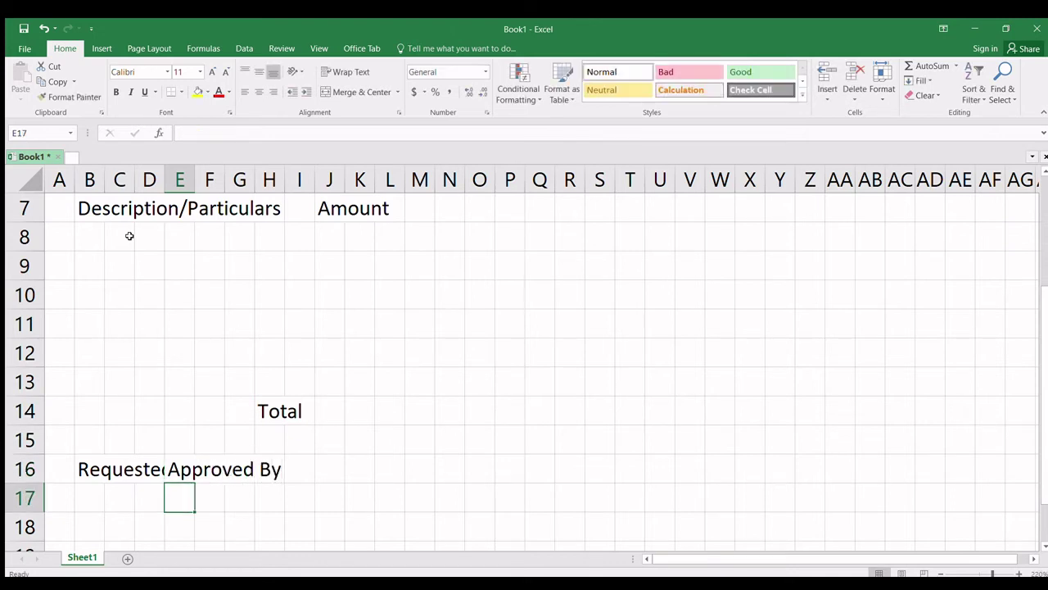
# Add the signature label "Received by" in cell J16, on the same row as the other signature labels.
pyautogui.press('Up')
pyautogui.press('Right')
pyautogui.press('Right')
pyautogui.press('Right')
pyautogui.press('Right')
pyautogui.press('Right')
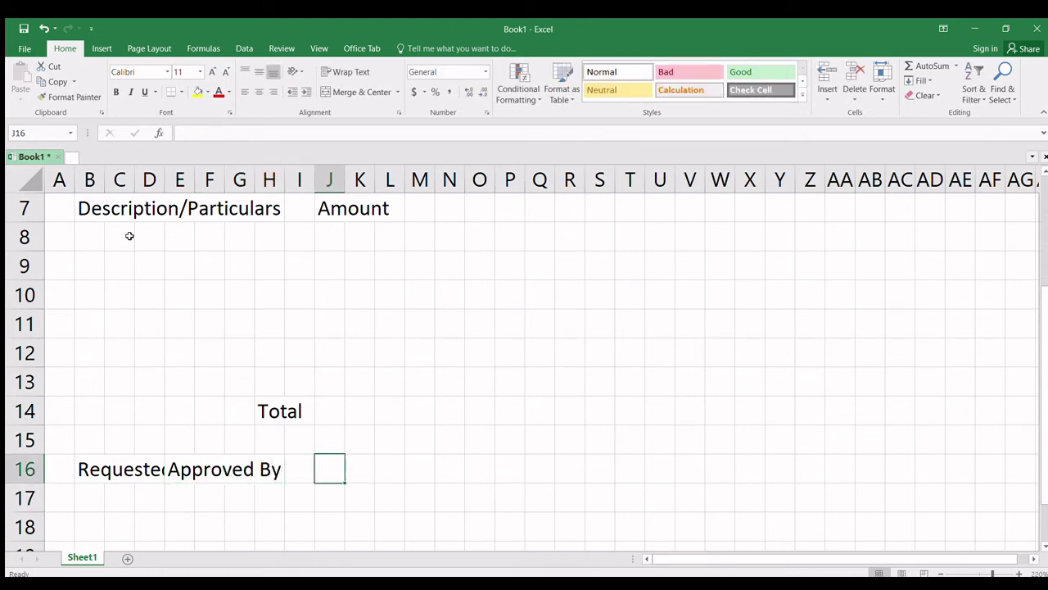
pyautogui.write('Re')
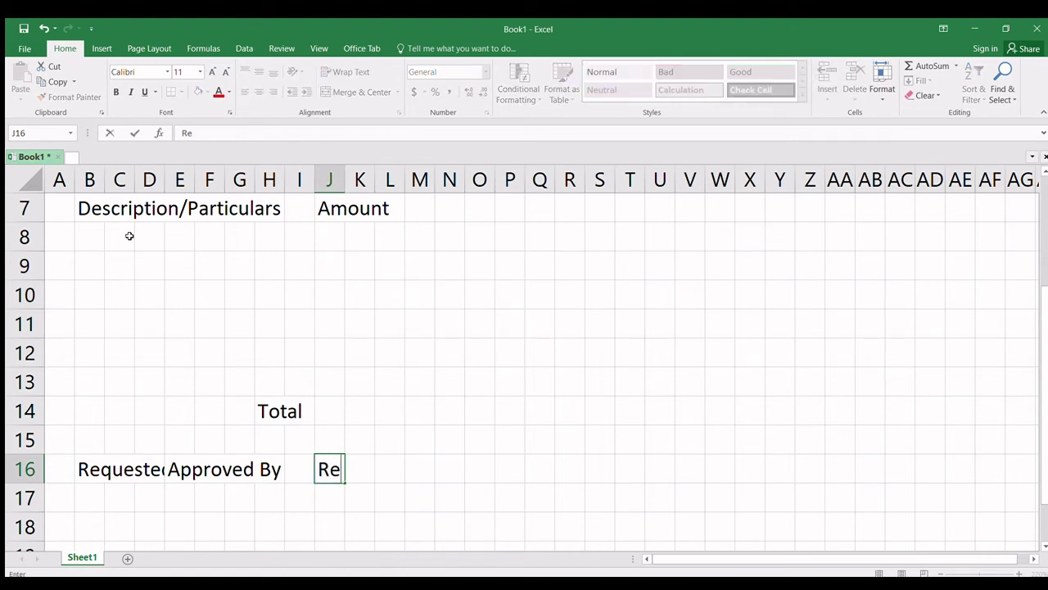
pyautogui.write('ceived by')
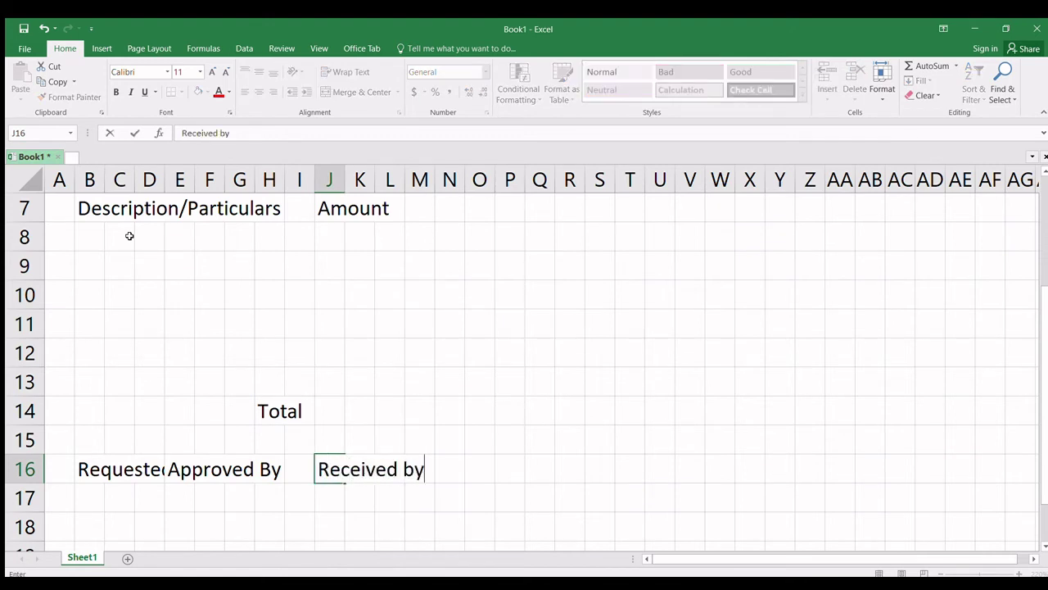
pyautogui.press('Return')
# Merge and center the company name ABC CORPORATION across cells B2 to M2.
pyautogui.scroll(2, 205, 273)
pyautogui.scroll(-3, 215, 292)
pyautogui.scroll(3, 219, 297)
pyautogui.scroll(-2, 219, 297)
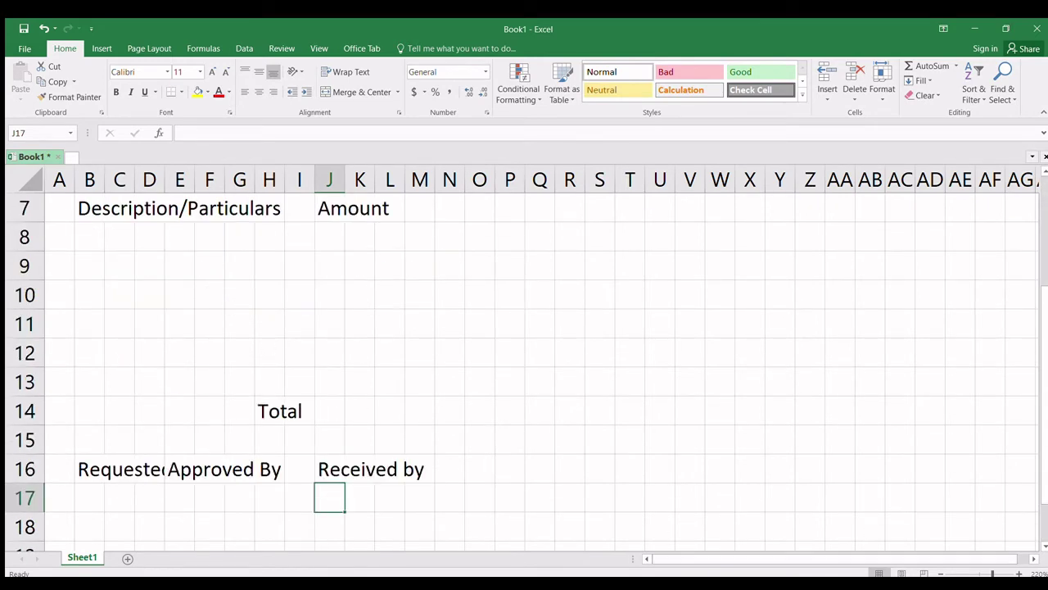
pyautogui.click(938, 573)
pyautogui.click(938, 574)
pyautogui.click(938, 573)
pyautogui.click(937, 574)
pyautogui.click(938, 574)
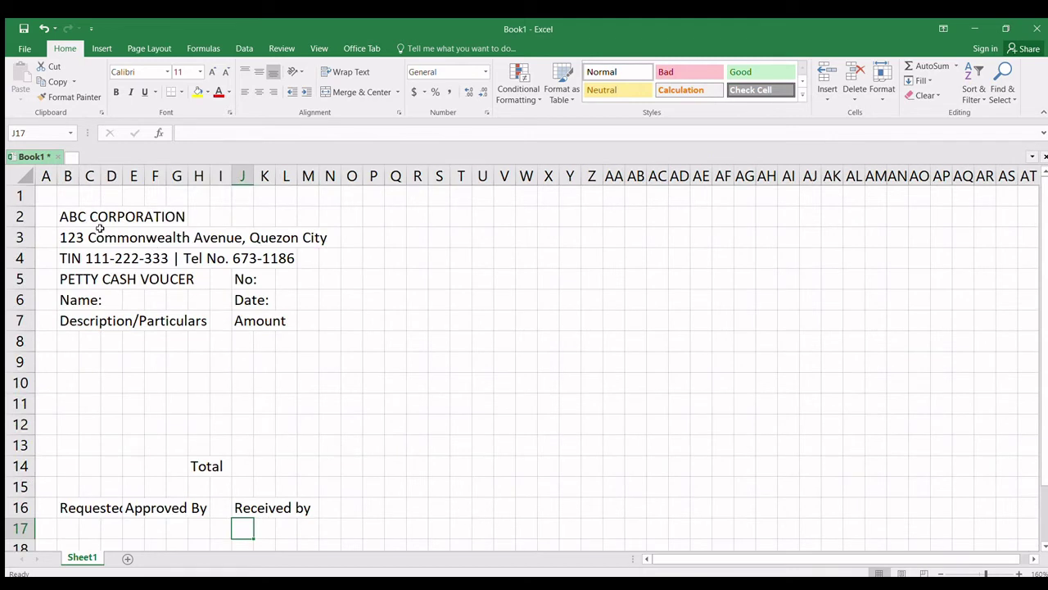
pyautogui.click(61, 216)
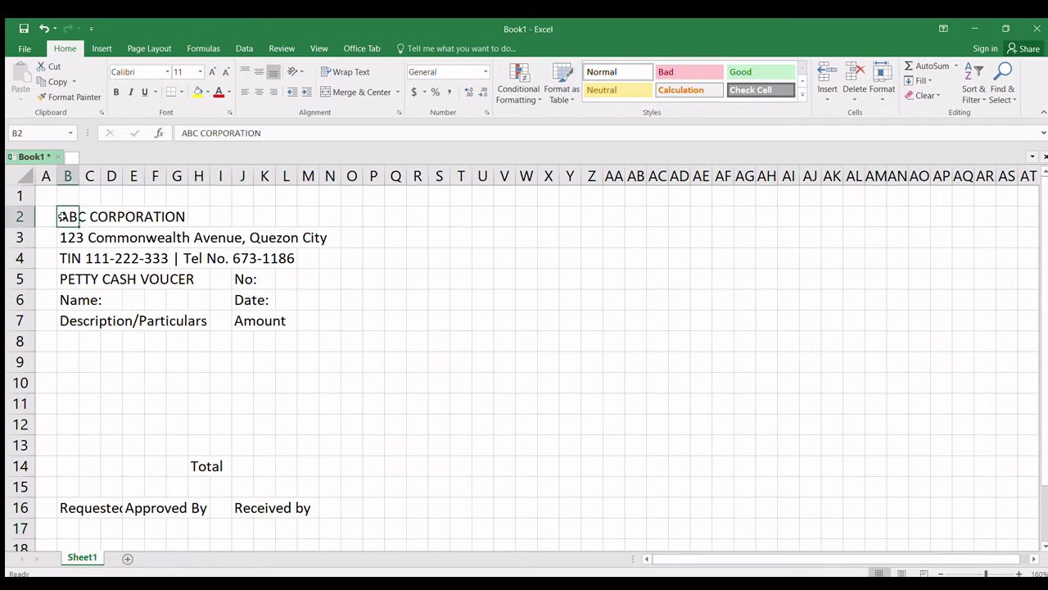
pyautogui.keyDown('shift'); pyautogui.click(313, 219); pyautogui.keyUp('shift')
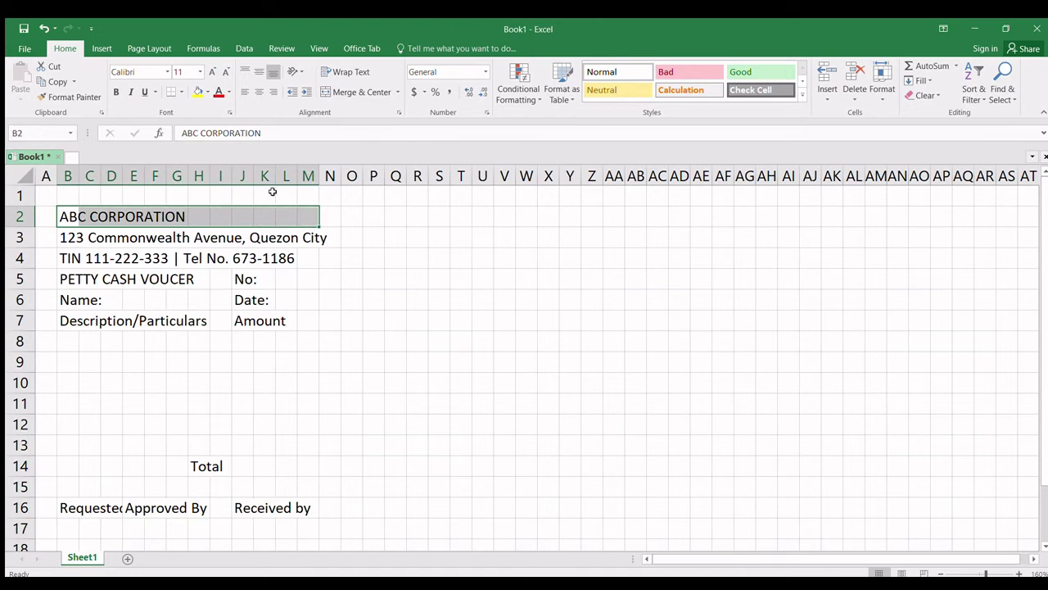
pyautogui.click(354, 92)
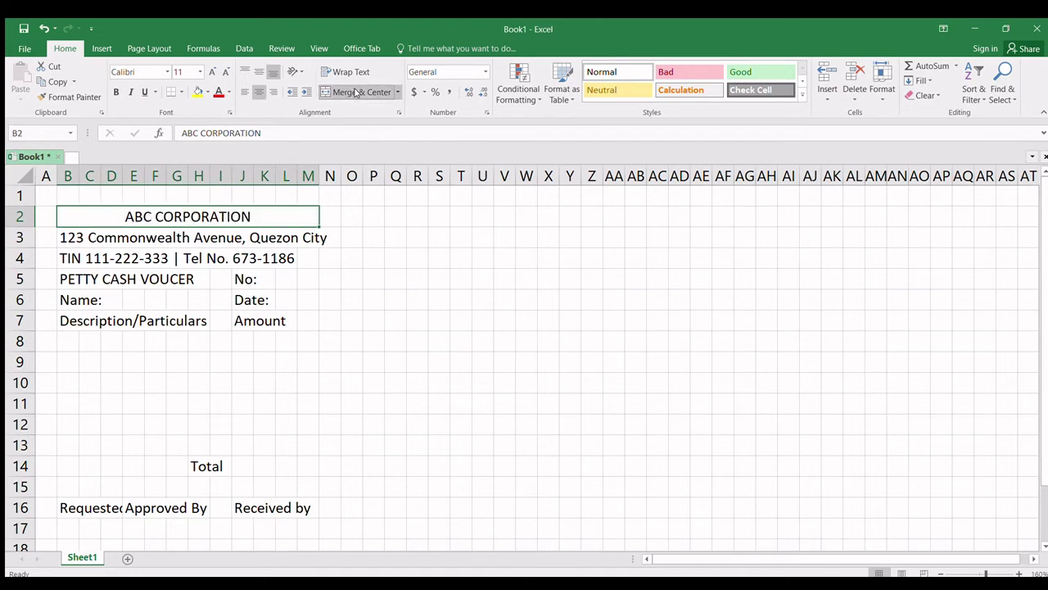
# Hide the gridlines on the whole sheet and deselect the cells.
pyautogui.click(20, 177)
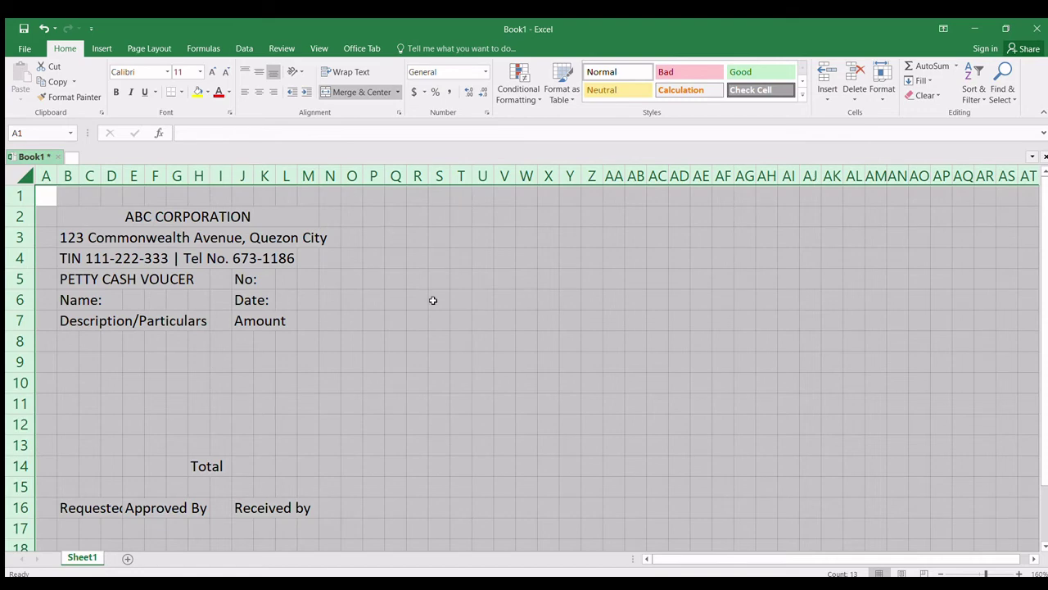
pyautogui.click(317, 48)
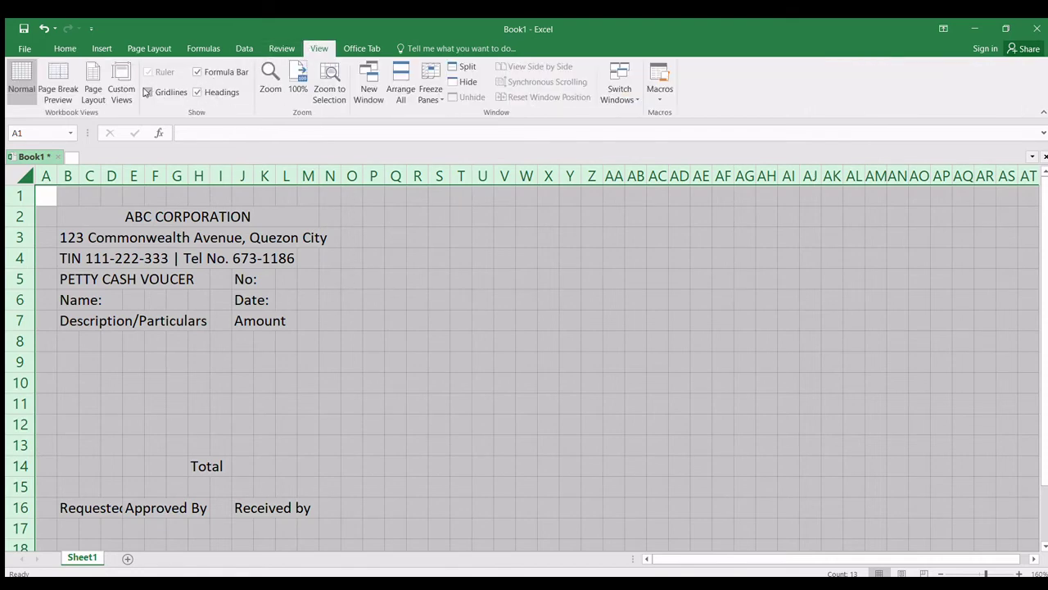
pyautogui.click(147, 92)
pyautogui.click(373, 361)
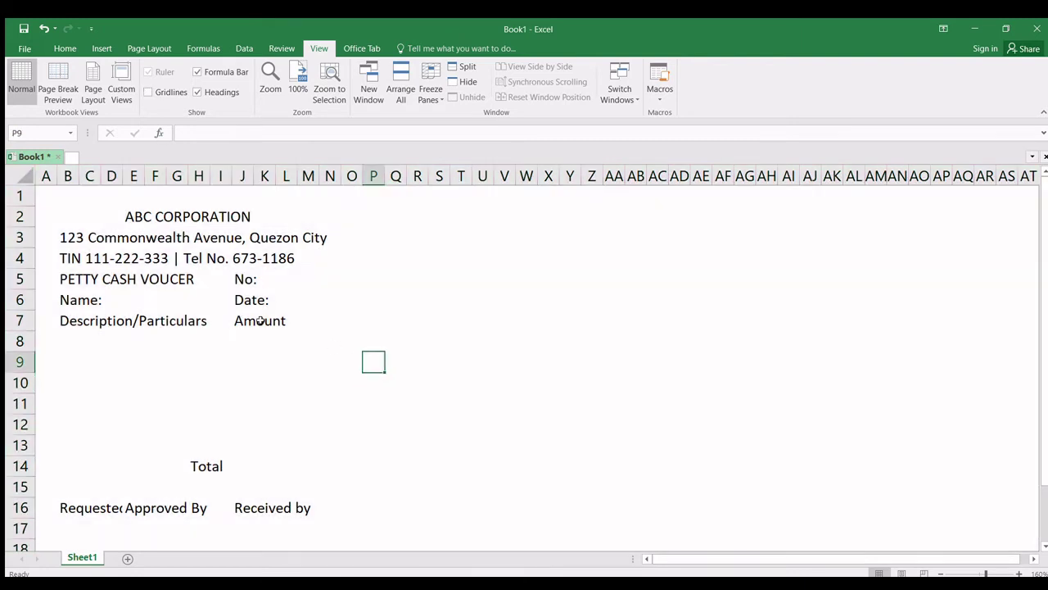
# Set the font color of the whole sheet to blue.
pyautogui.click(15, 174)
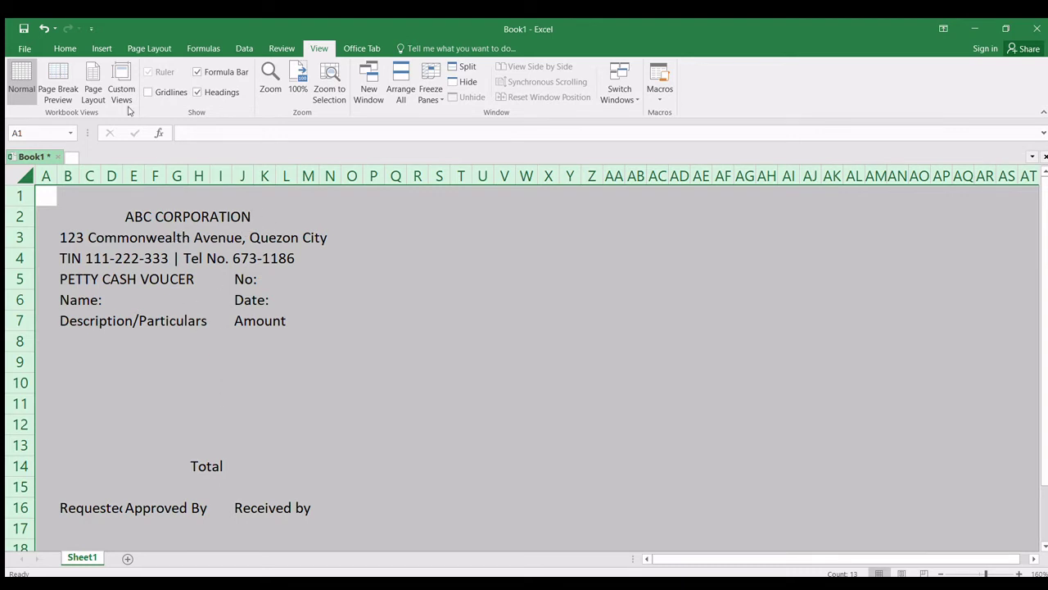
pyautogui.click(71, 51)
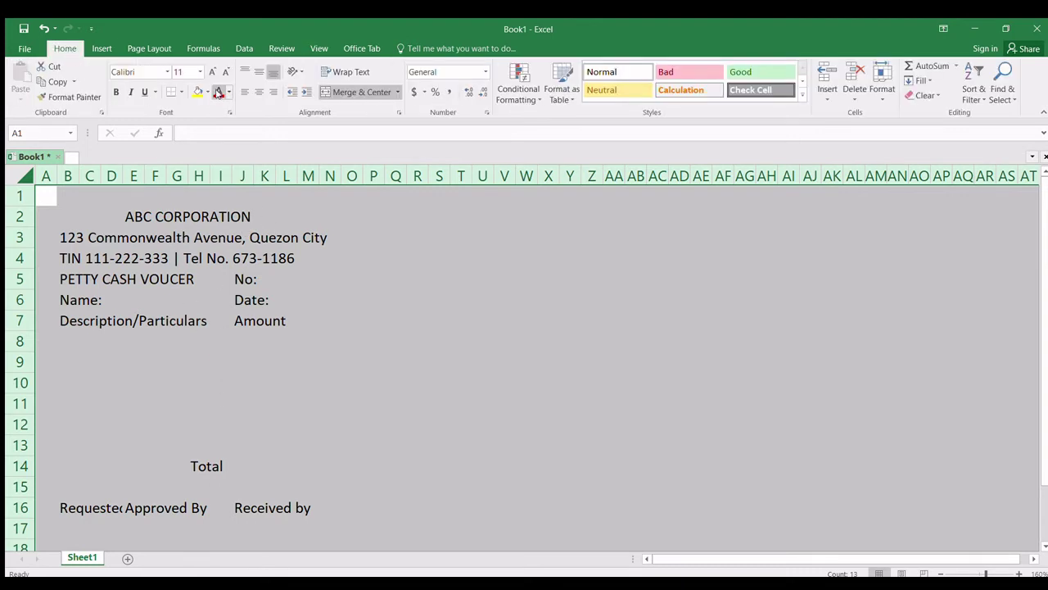
pyautogui.click(267, 187)
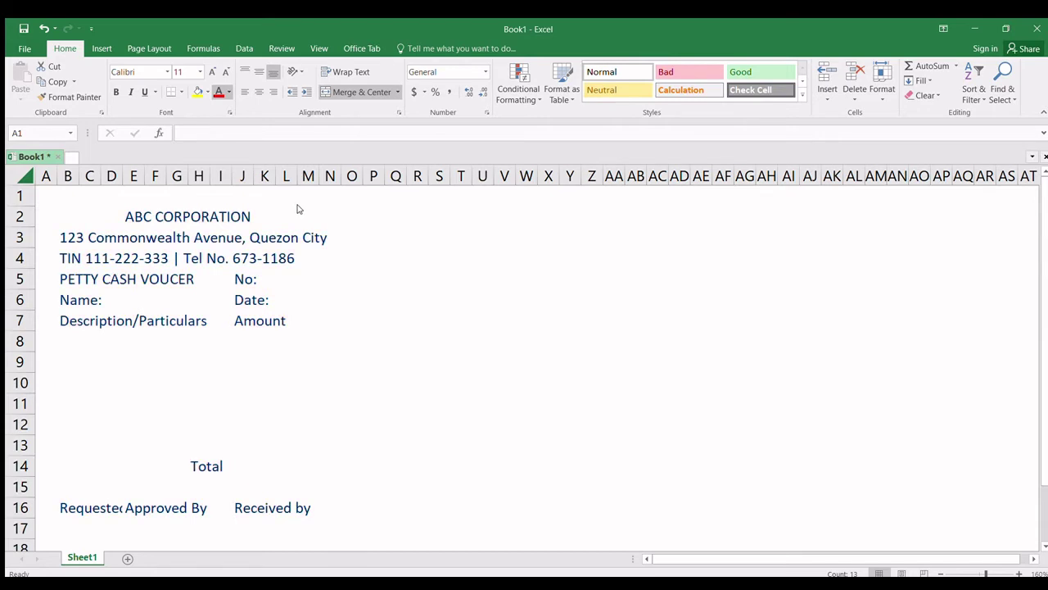
pyautogui.hotkey('ctrl', 'a')
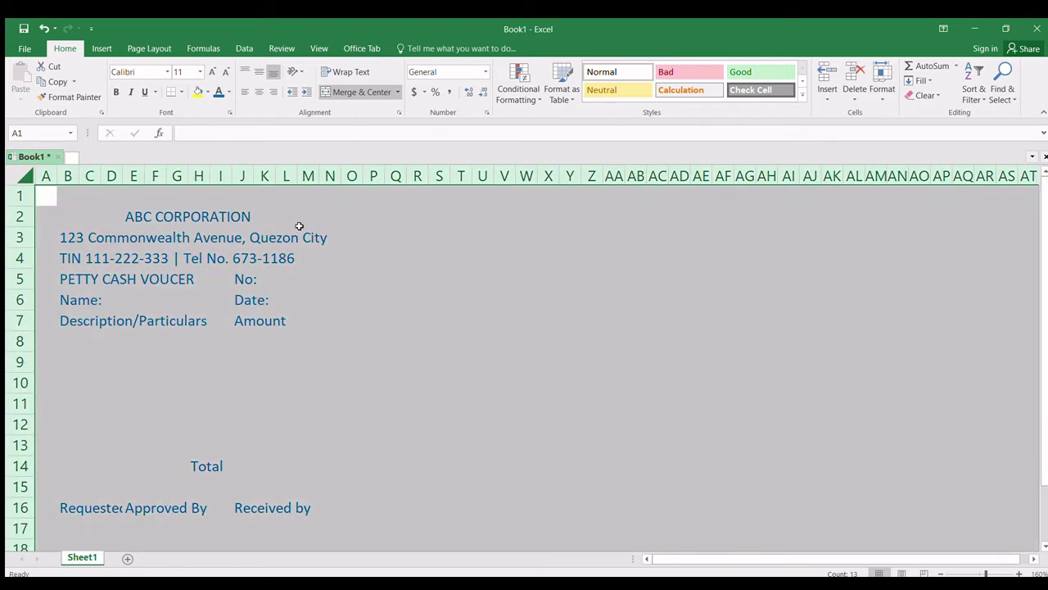
# Make the company name ABC CORPORATION bold and enlarge it to 14 pt.
pyautogui.click(195, 218)
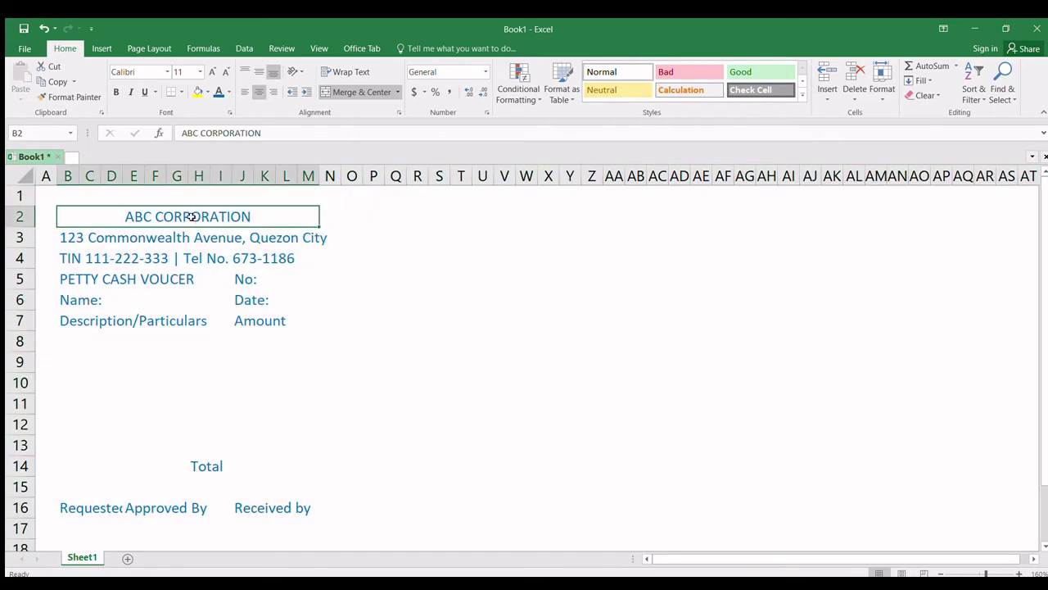
pyautogui.click(115, 92)
pyautogui.click(212, 72)
pyautogui.click(212, 72)
pyautogui.click(178, 244)
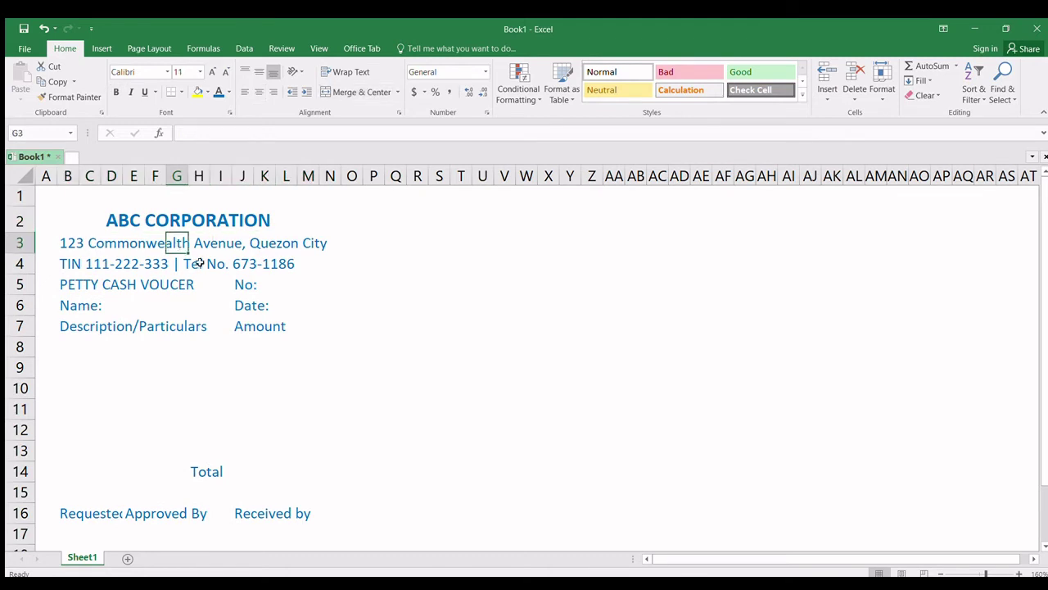
# Merge and center the company address line across cells B3 to M3.
pyautogui.click(80, 243)
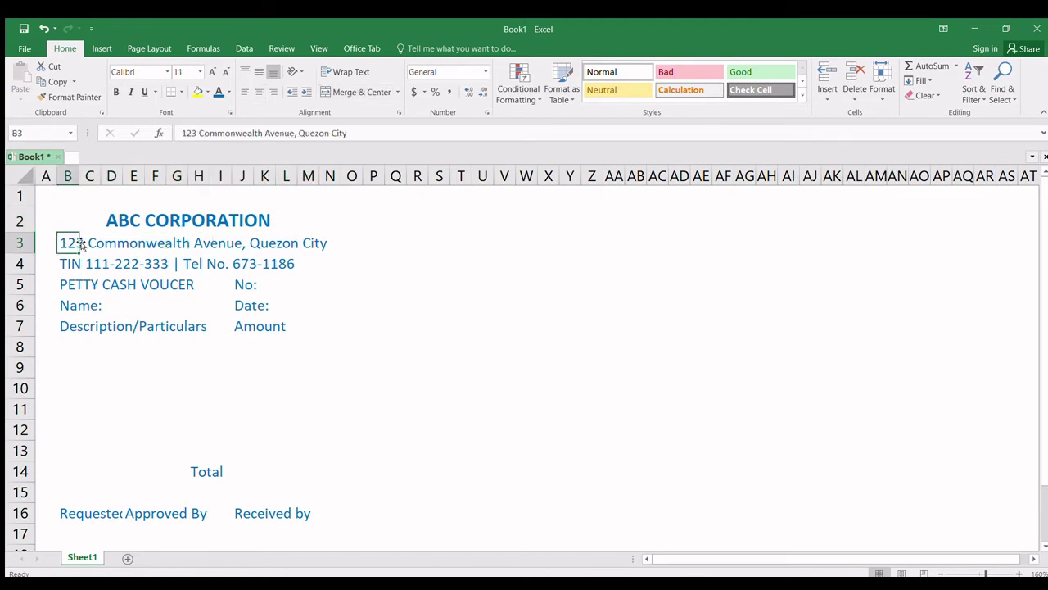
pyautogui.keyDown('shift'); pyautogui.click(314, 243); pyautogui.keyUp('shift')
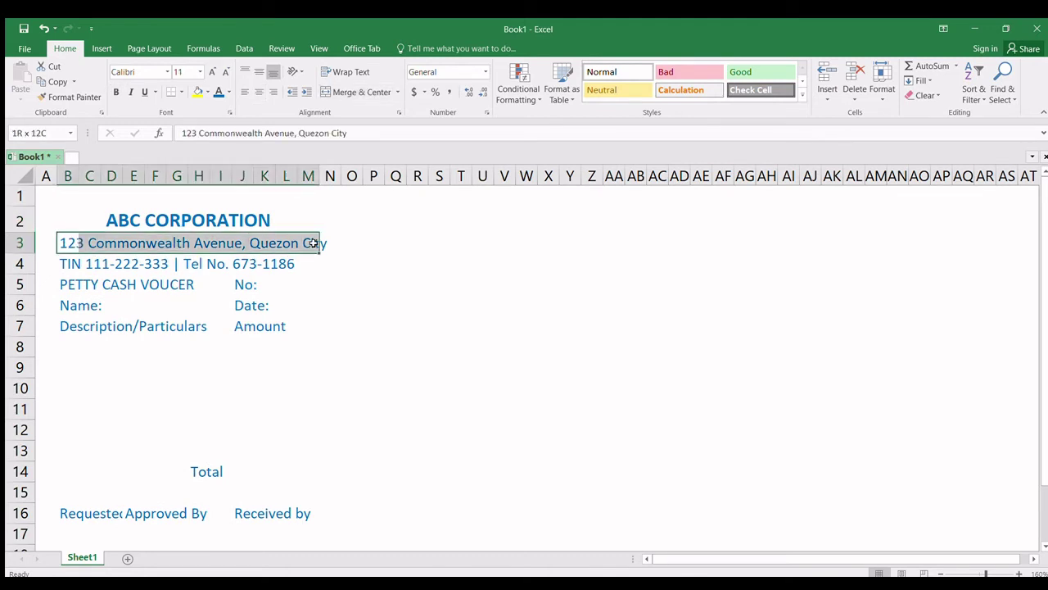
pyautogui.click(358, 91)
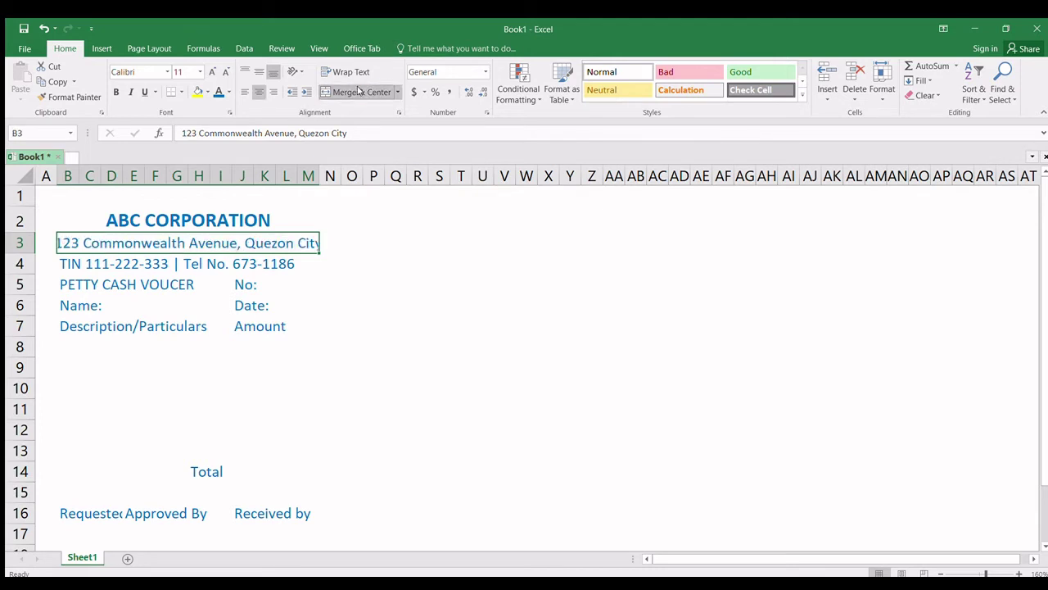
pyautogui.click(211, 220)
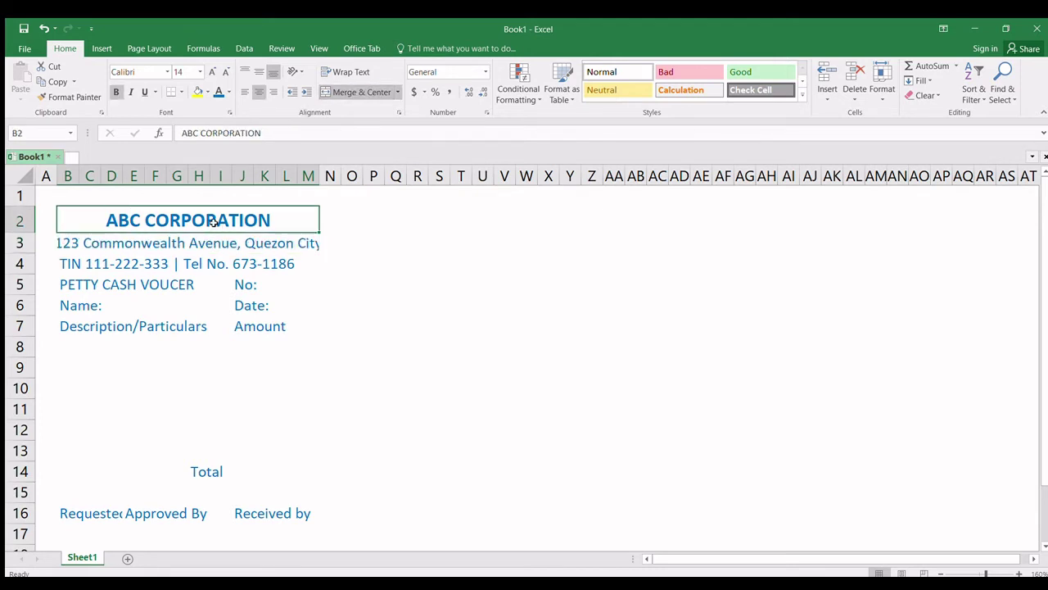
pyautogui.click(218, 245)
# Merge and center the TIN and telephone line across cells B4 to M4.
pyautogui.click(70, 266)
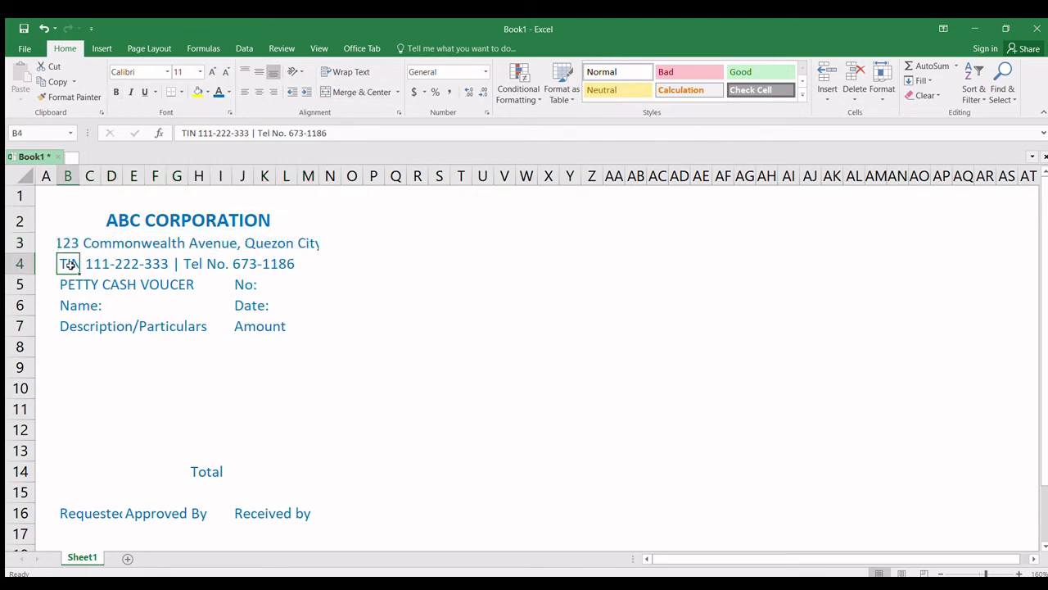
pyautogui.keyDown('shift'); pyautogui.click(304, 263); pyautogui.keyUp('shift')
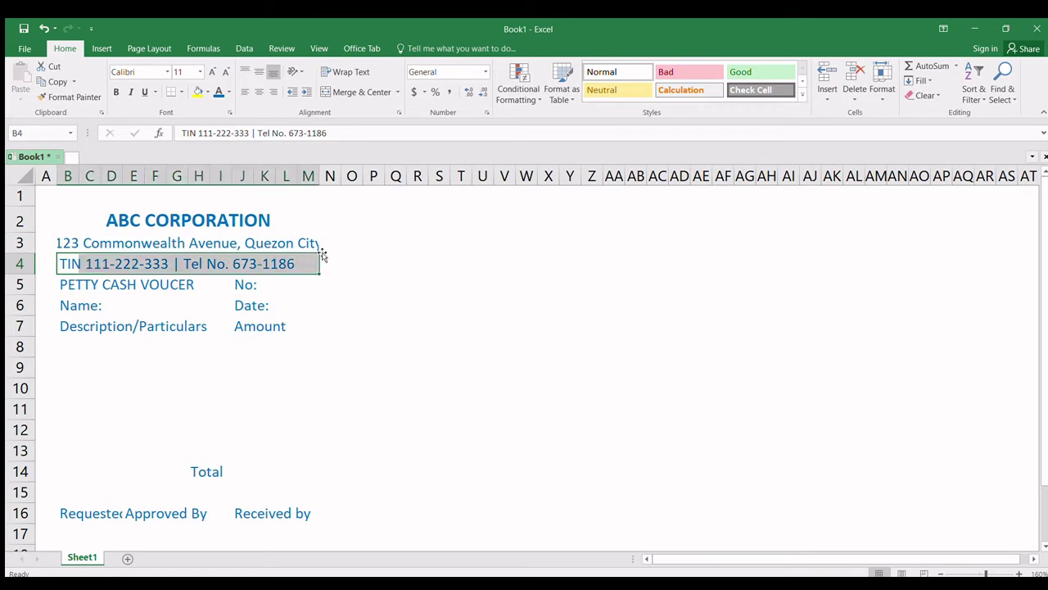
pyautogui.click(337, 93)
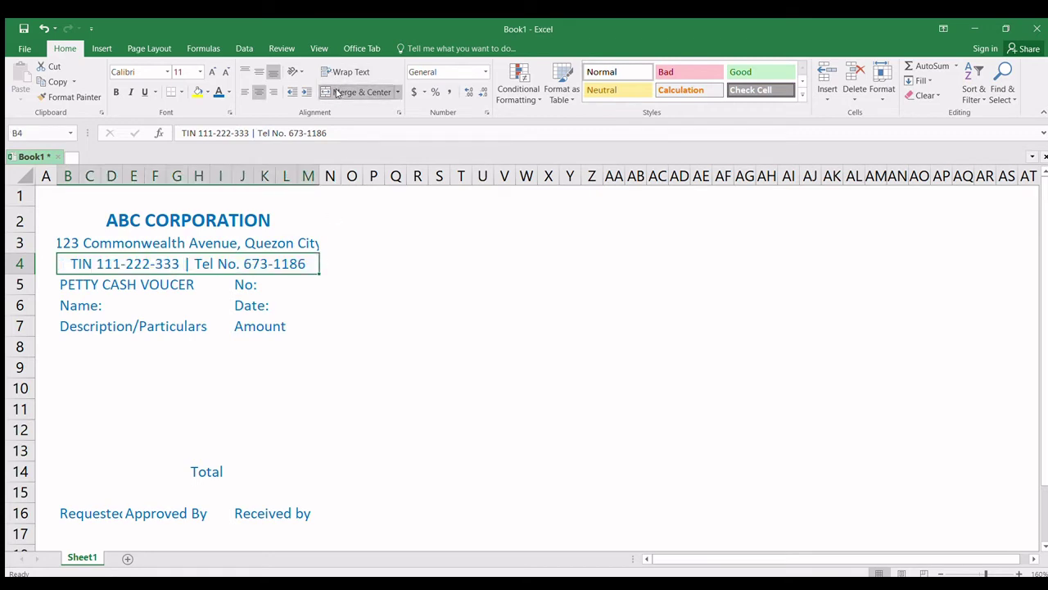
pyautogui.click(67, 284)
# Reduce the font size of the address and TIN lines in rows 3 and 4 to 8 pt.
pyautogui.moveTo(109, 243); pyautogui.dragTo(133, 267)
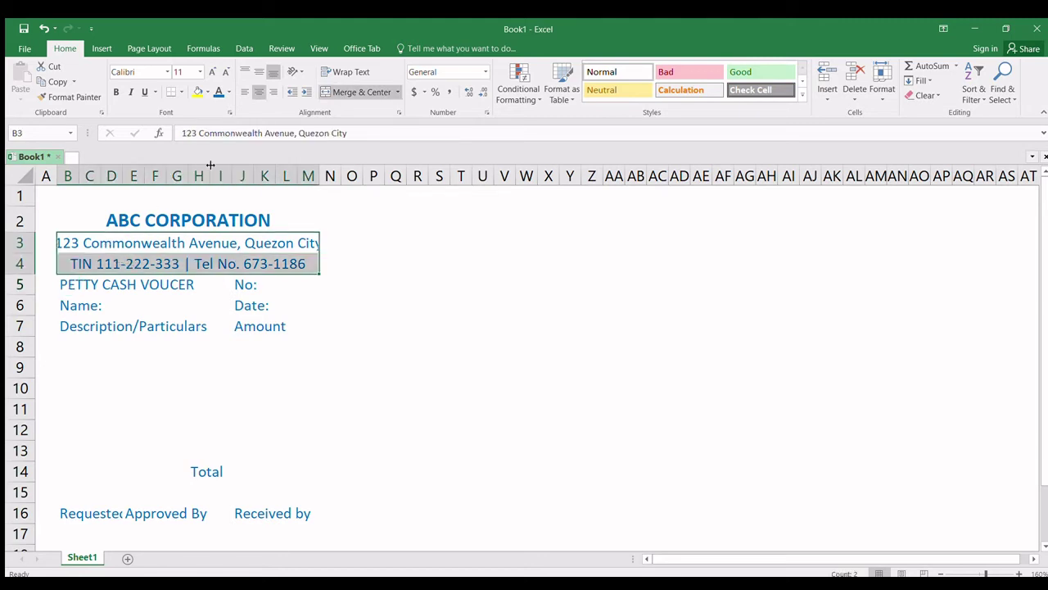
pyautogui.click(224, 72)
pyautogui.click(224, 72)
pyautogui.click(224, 72)
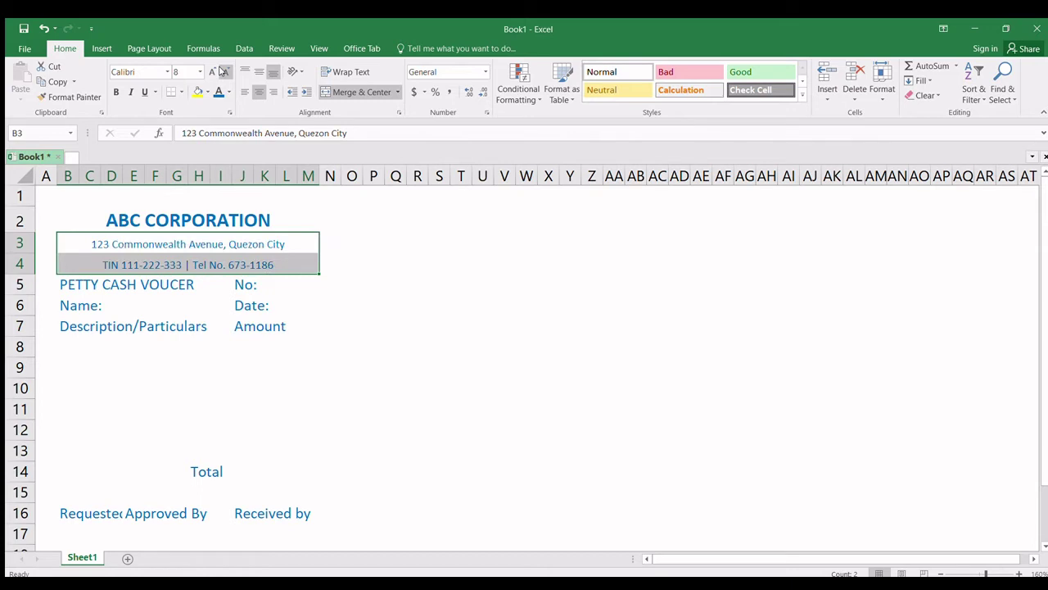
pyautogui.click(326, 361)
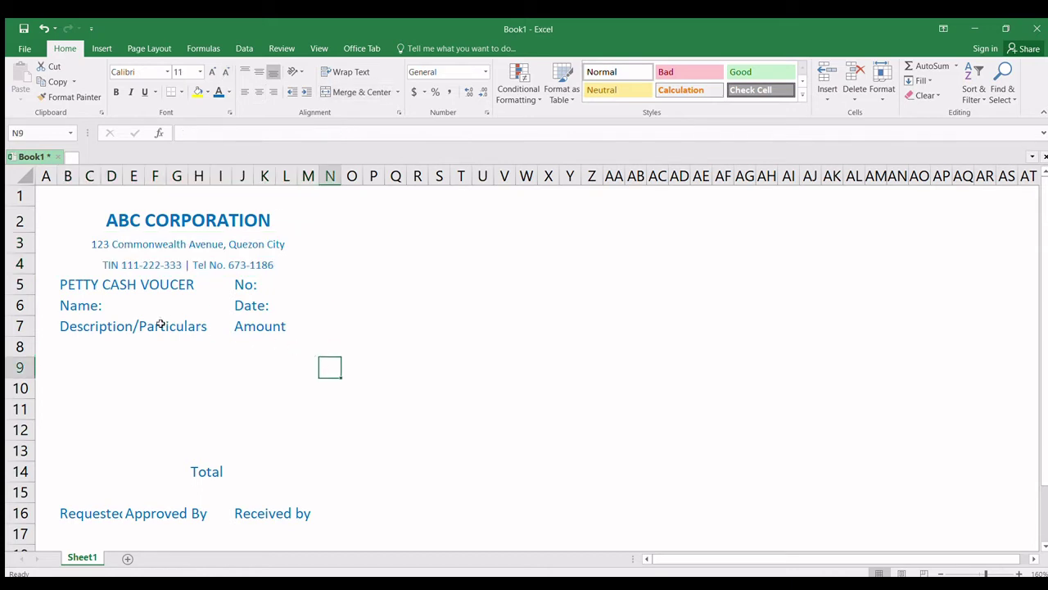
# Merge and center the title PETTY CASH VOUCER across cells B5 to I5 and format it bold at 12 pt.
pyautogui.click(64, 284)
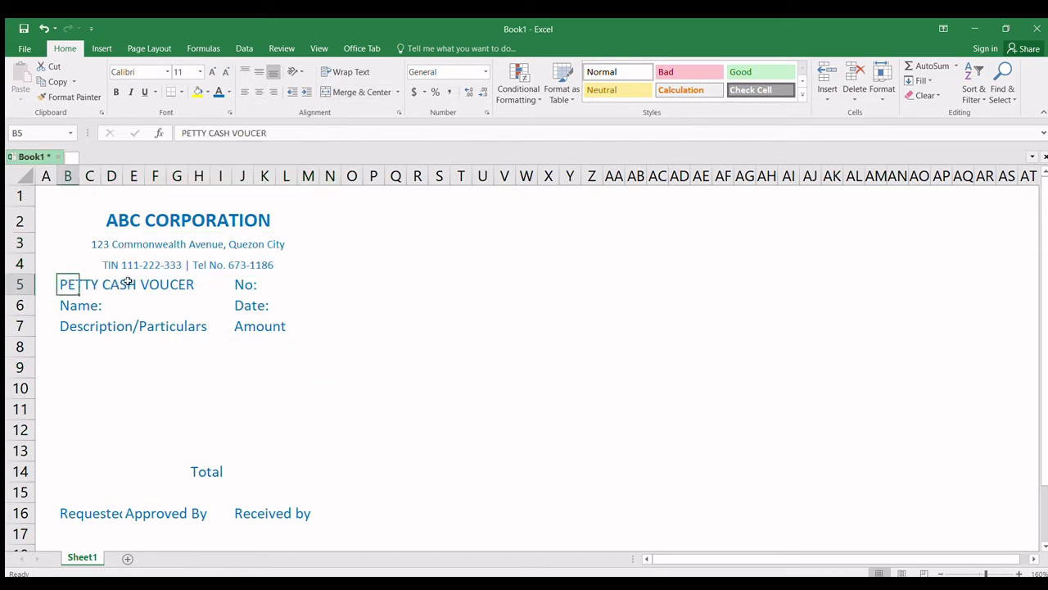
pyautogui.click(223, 283)
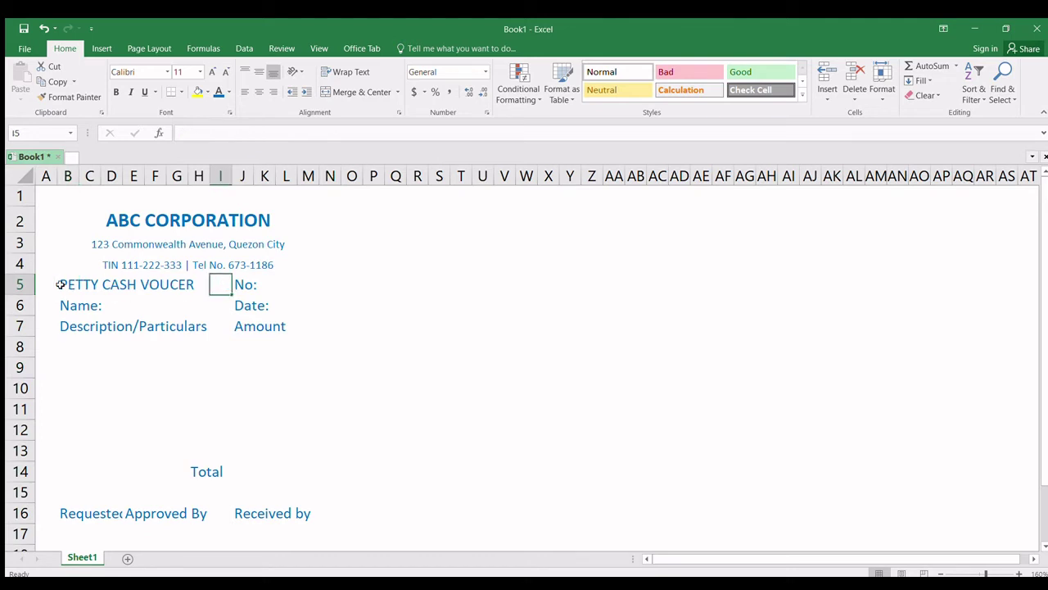
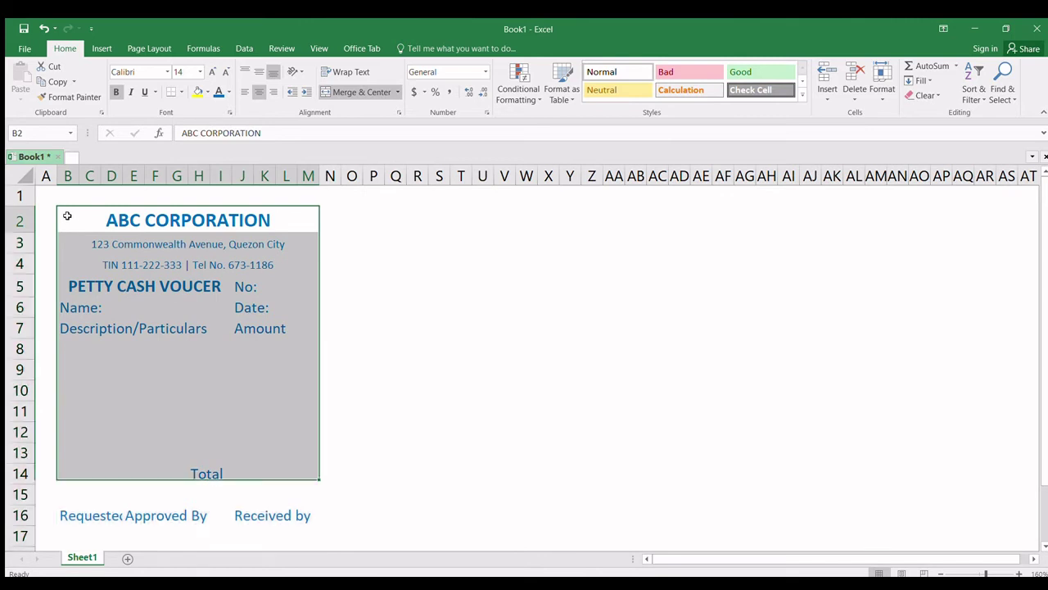
# Add a thin outside border around the voucher area B2 to M19.
pyautogui.scroll(-2, 139, 401)
pyautogui.keyDown('shift'); pyautogui.click(293, 435); pyautogui.keyUp('shift')
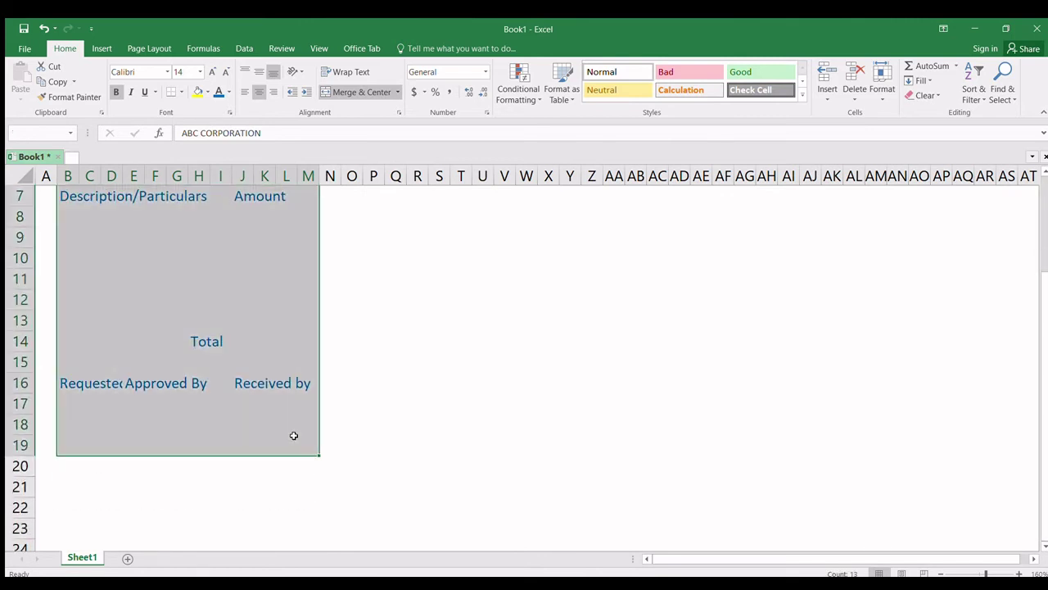
pyautogui.scroll(1, 211, 279)
pyautogui.scroll(2, 210, 278)
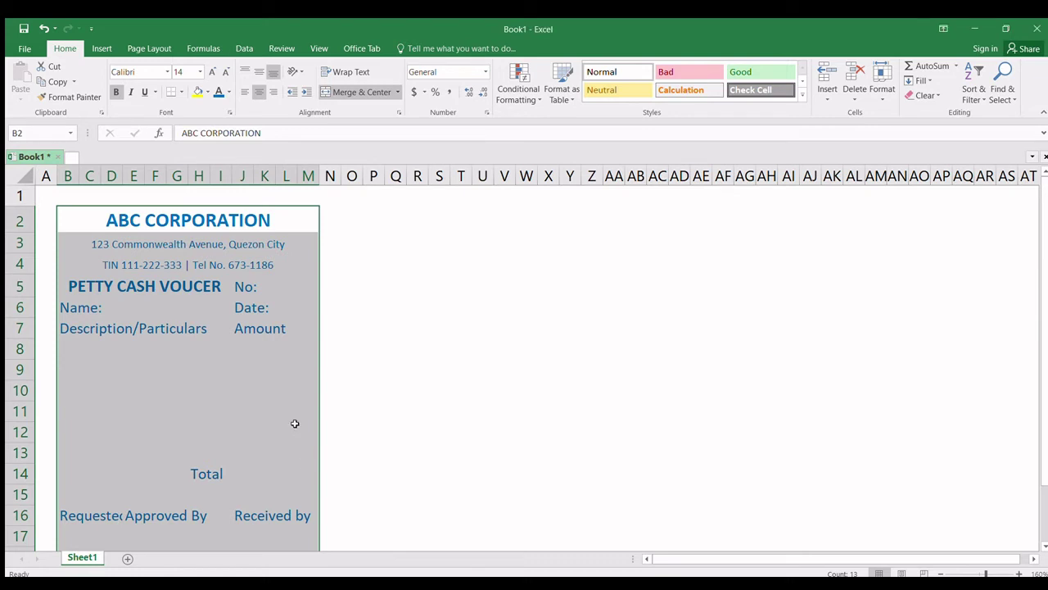
pyautogui.click(246, 383)
# Apply a heavier outside border around the whole voucher area B2 to M19.
pyautogui.click(82, 218)
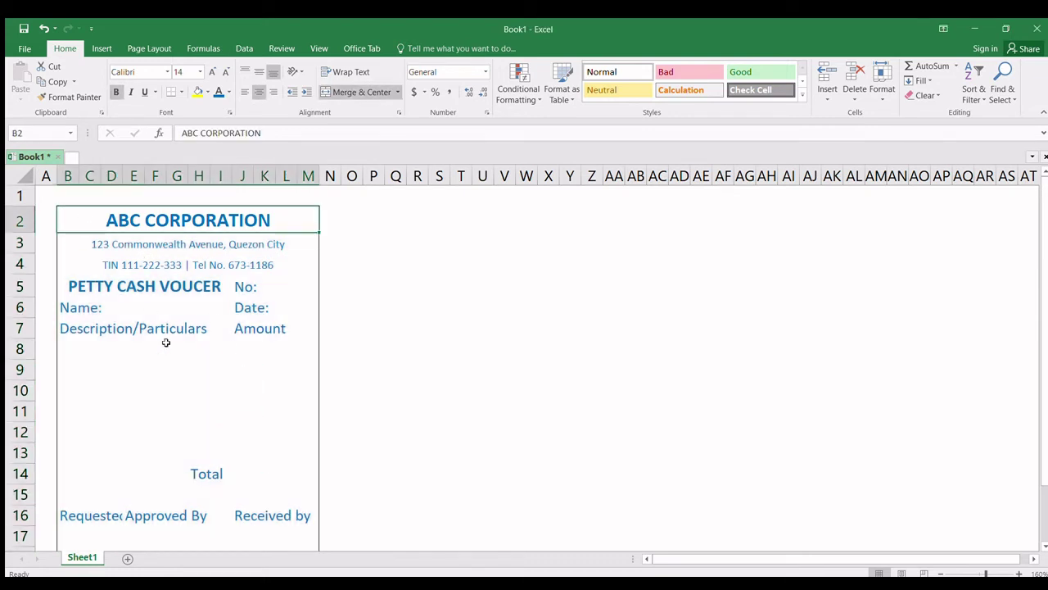
pyautogui.scroll(-2, 214, 444)
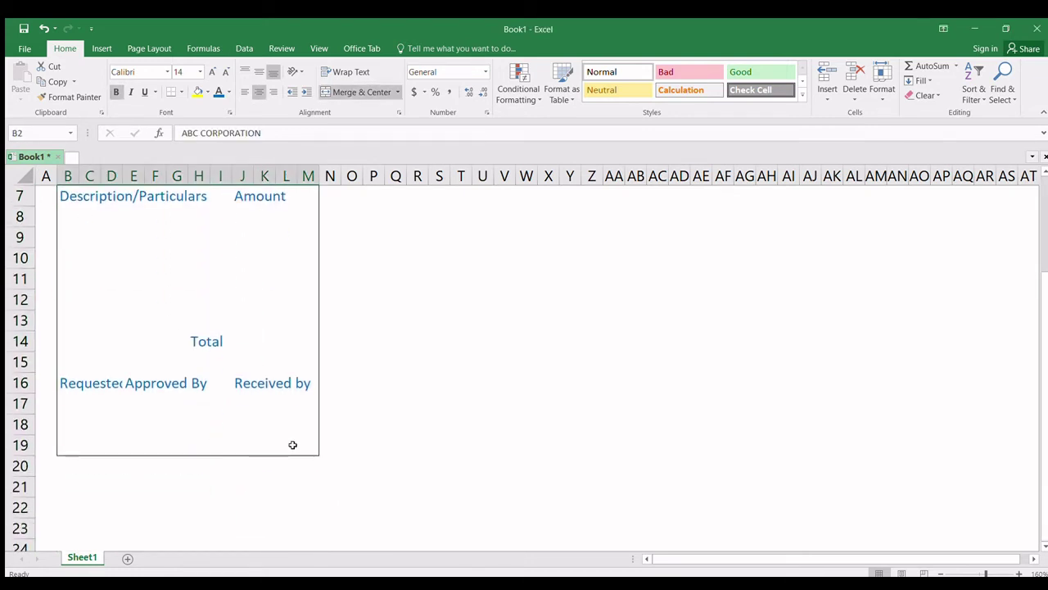
pyautogui.keyDown('shift'); pyautogui.click(292, 444); pyautogui.keyUp('shift')
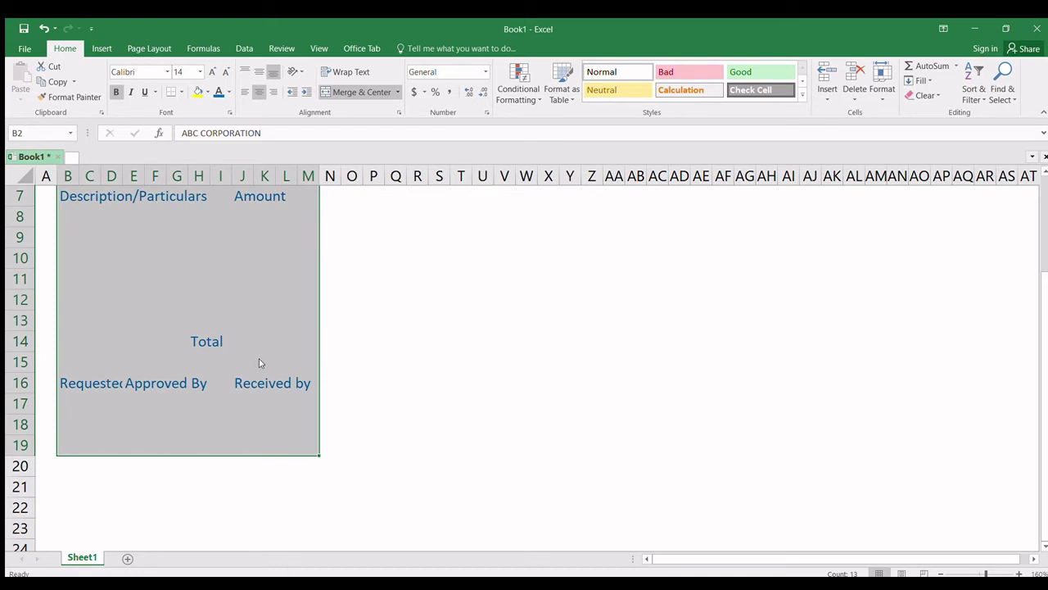
pyautogui.scroll(2, 274, 516)
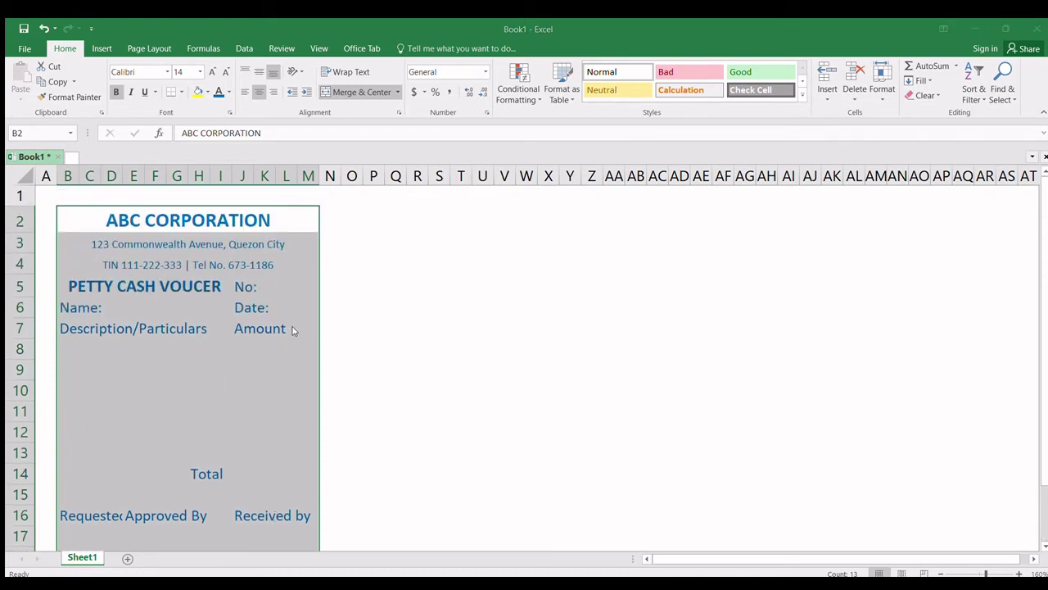
pyautogui.click(173, 351)
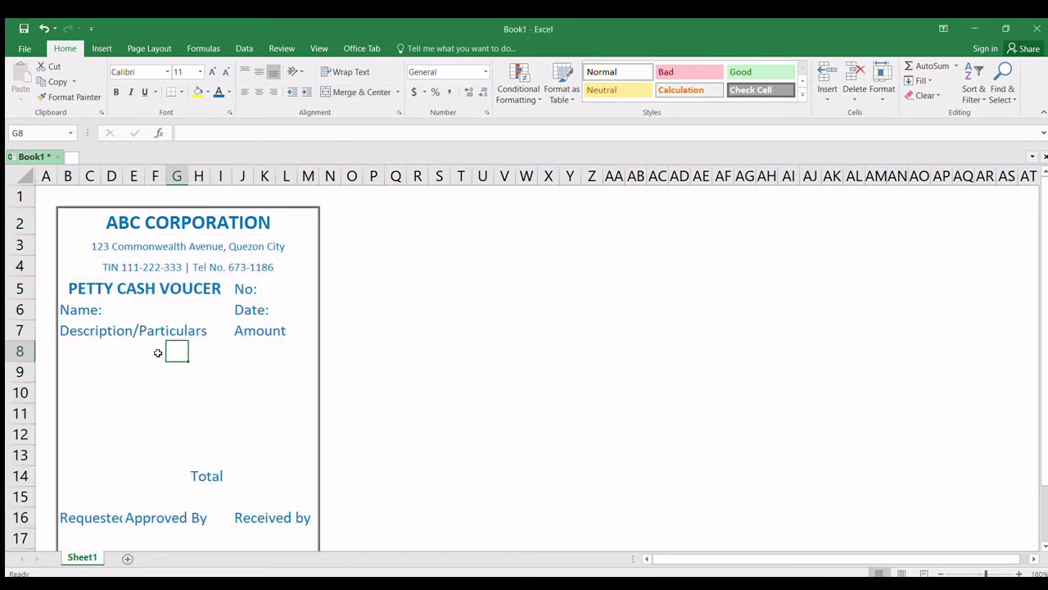
# Add border lines above and below the PETTY CASH VOUCER title row across cells B5 to M5.
pyautogui.click(65, 287)
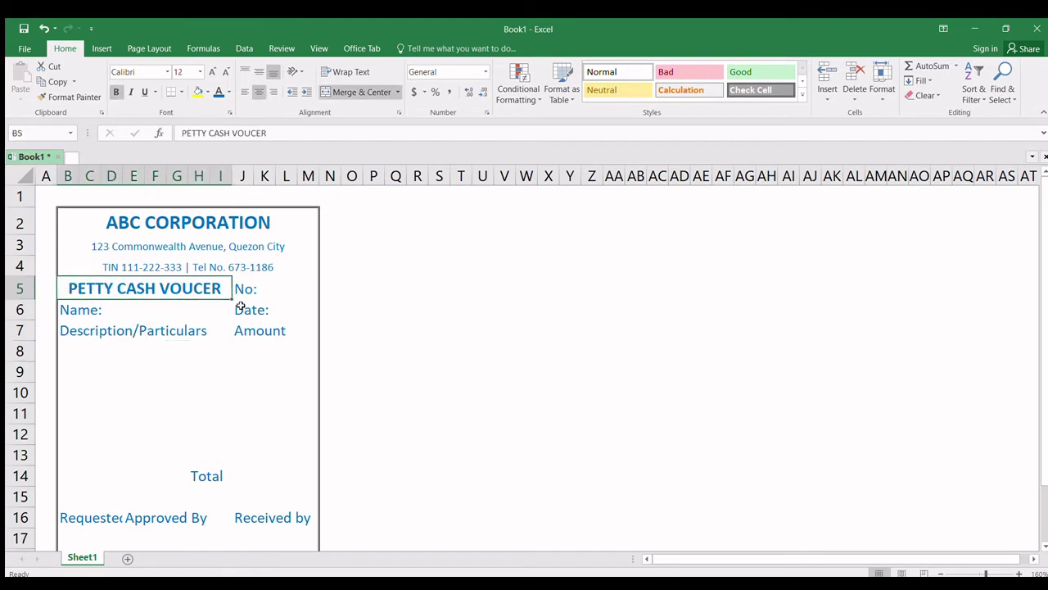
pyautogui.keyDown('shift'); pyautogui.click(299, 287); pyautogui.keyUp('shift')
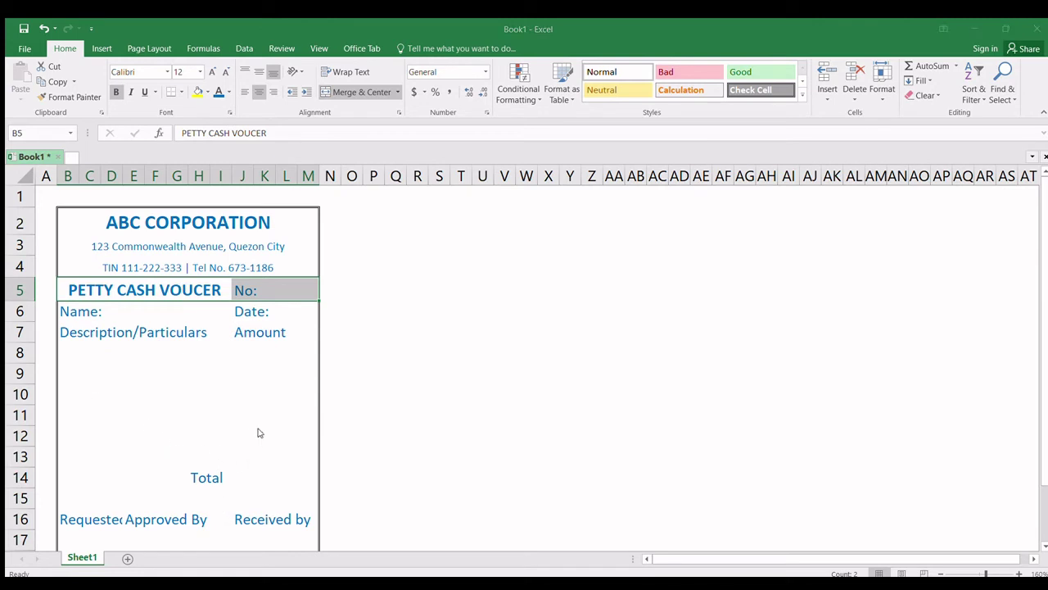
pyautogui.click(262, 464)
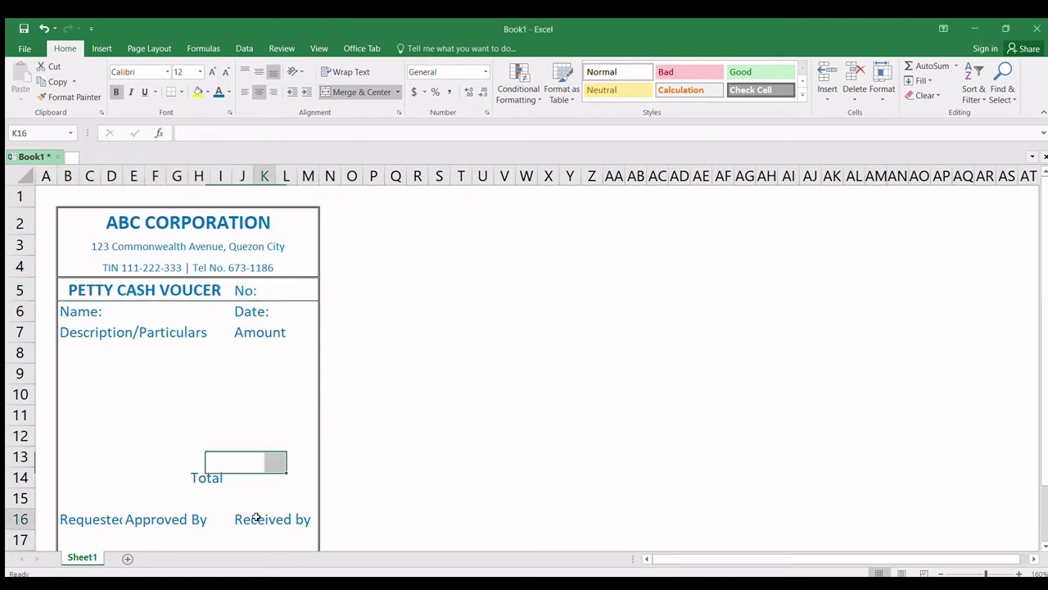
pyautogui.click(254, 517)
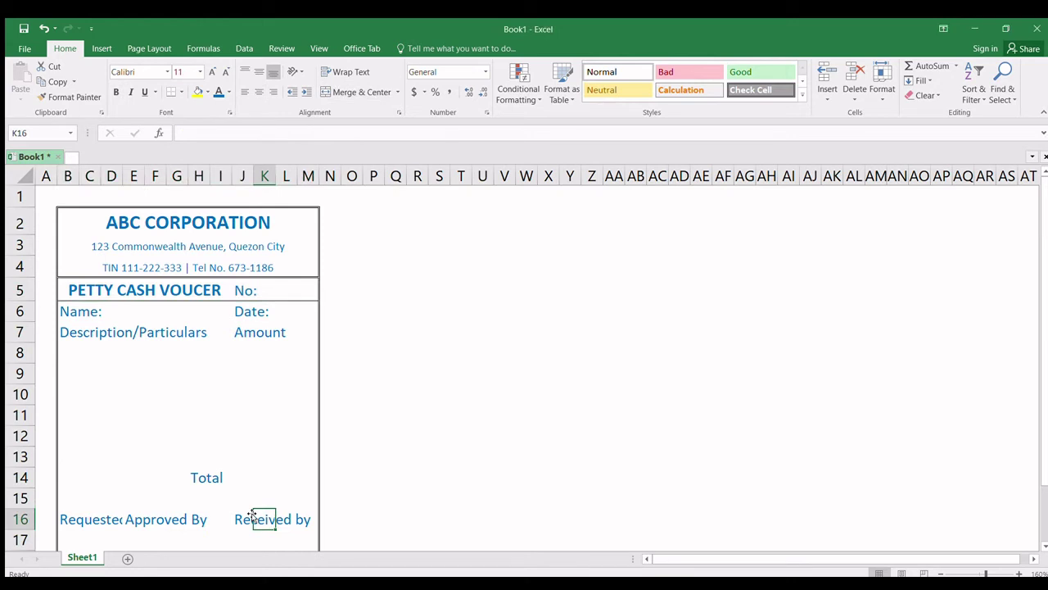
# Add heavier border lines above and below the Description/Particulars and Amount header row across cells B7 to M7.
pyautogui.click(67, 331)
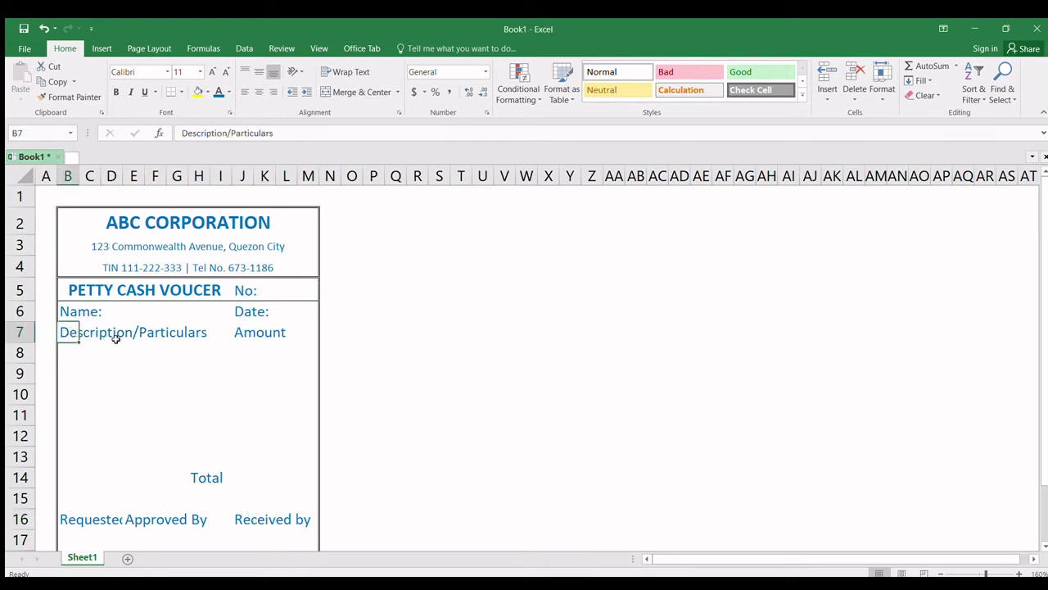
pyautogui.keyDown('shift'); pyautogui.click(303, 332); pyautogui.keyUp('shift')
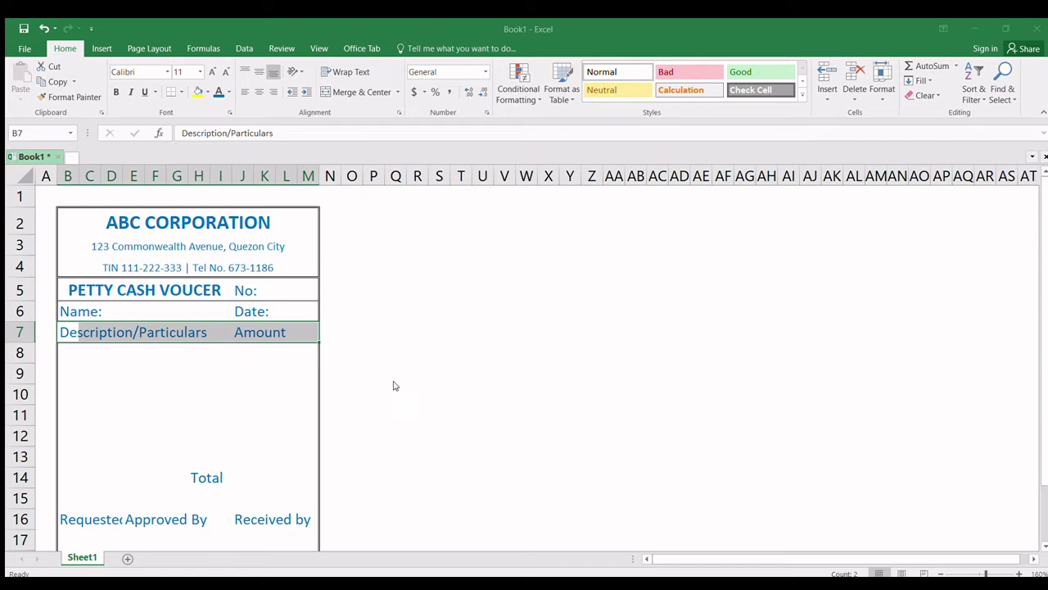
pyautogui.click(417, 415)
pyautogui.click(182, 415)
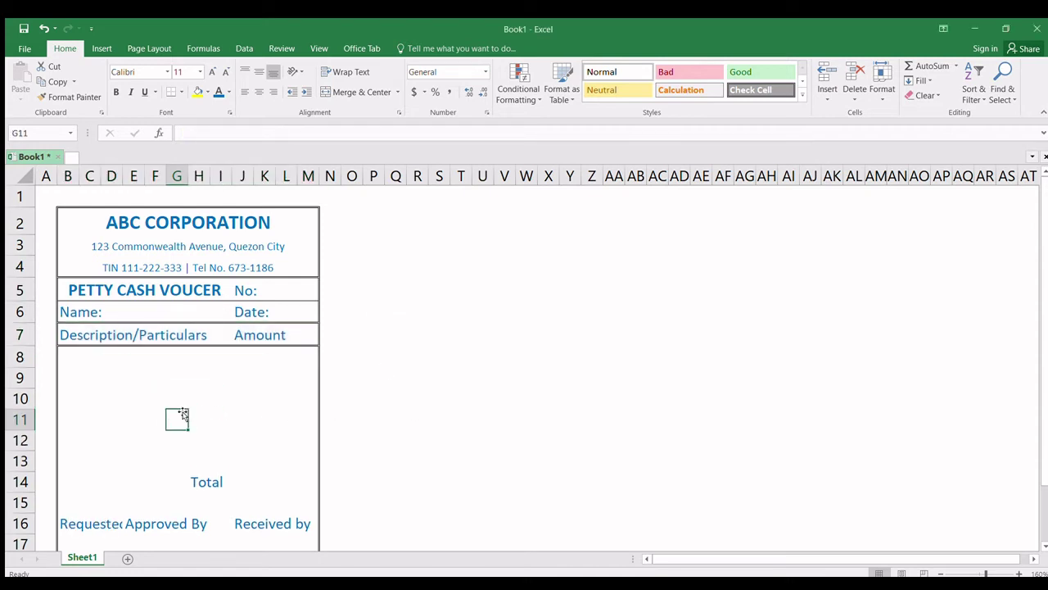
pyautogui.click(278, 286)
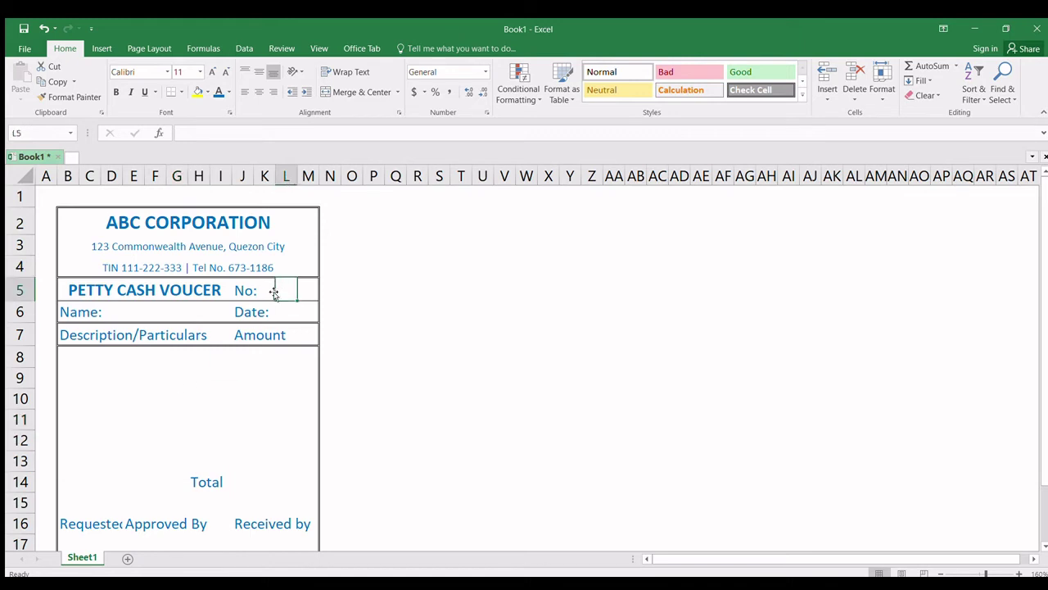
pyautogui.click(263, 288)
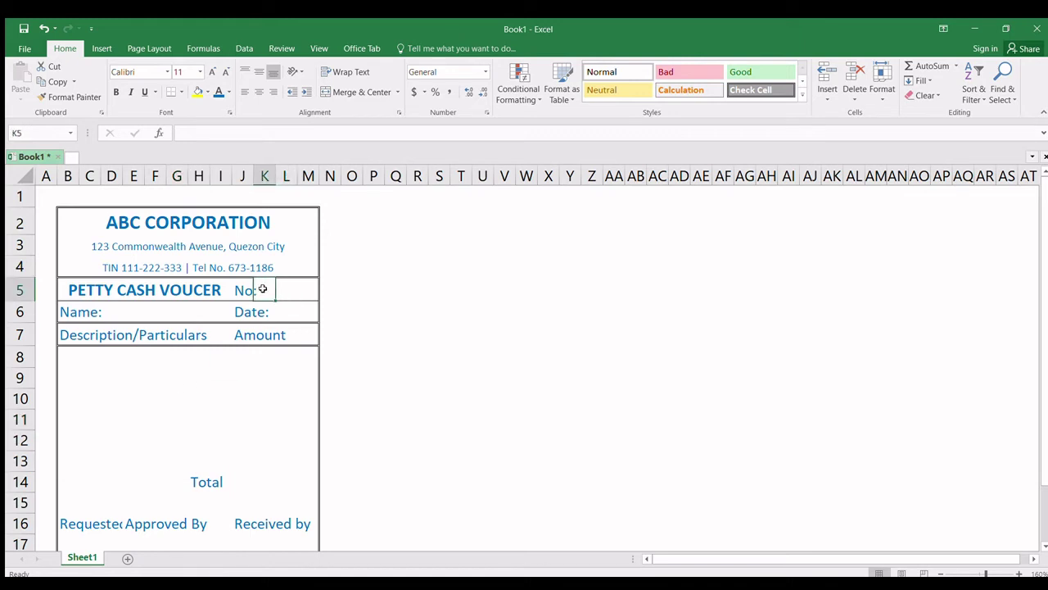
pyautogui.click(281, 289)
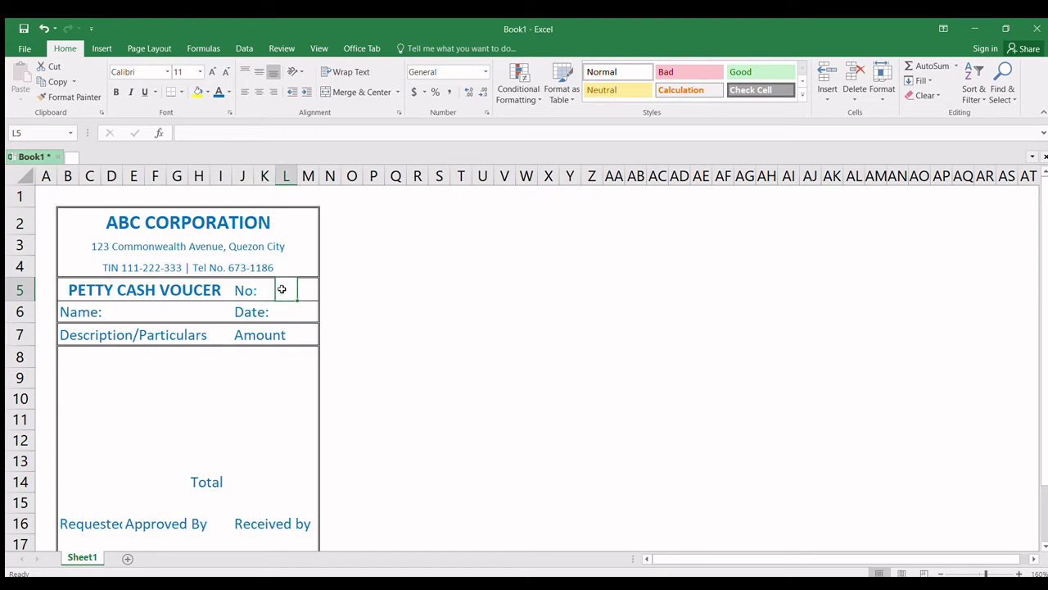
pyautogui.click(257, 288)
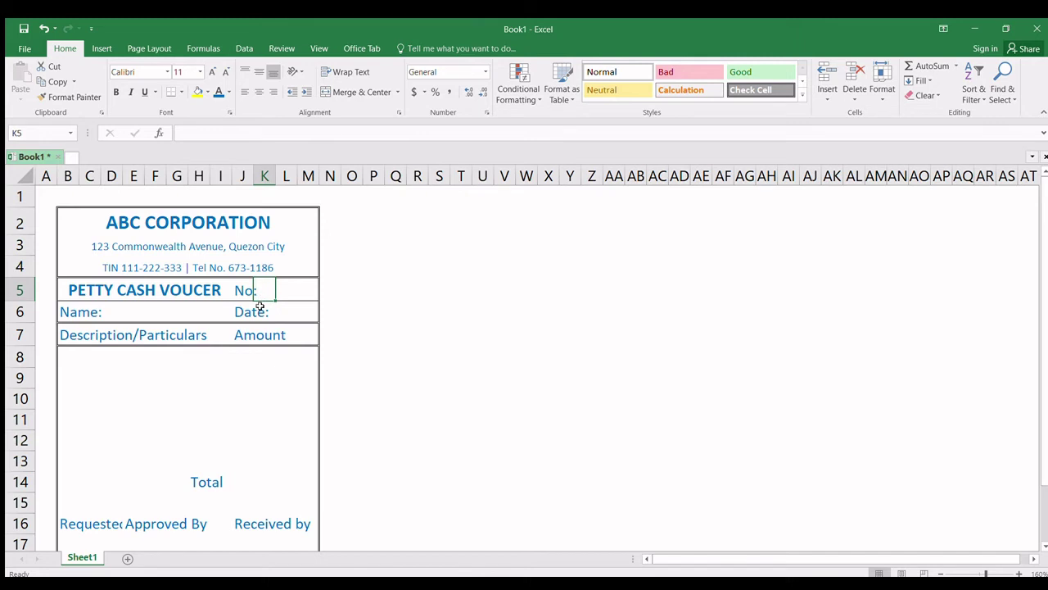
# Add a heavier border line below the Total row across cells B14 to M14.
pyautogui.click(164, 483)
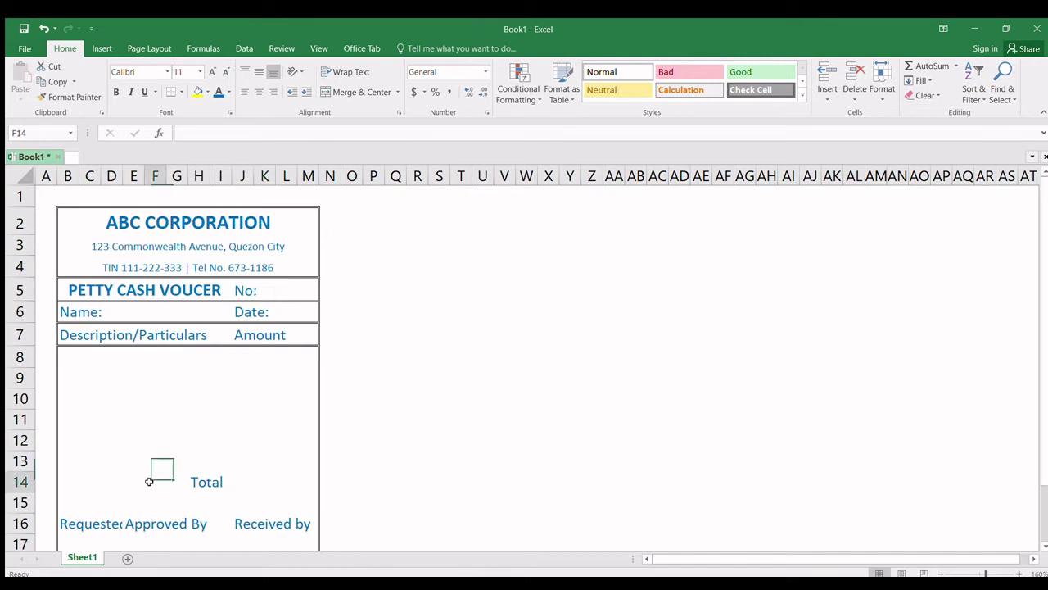
pyautogui.click(66, 481)
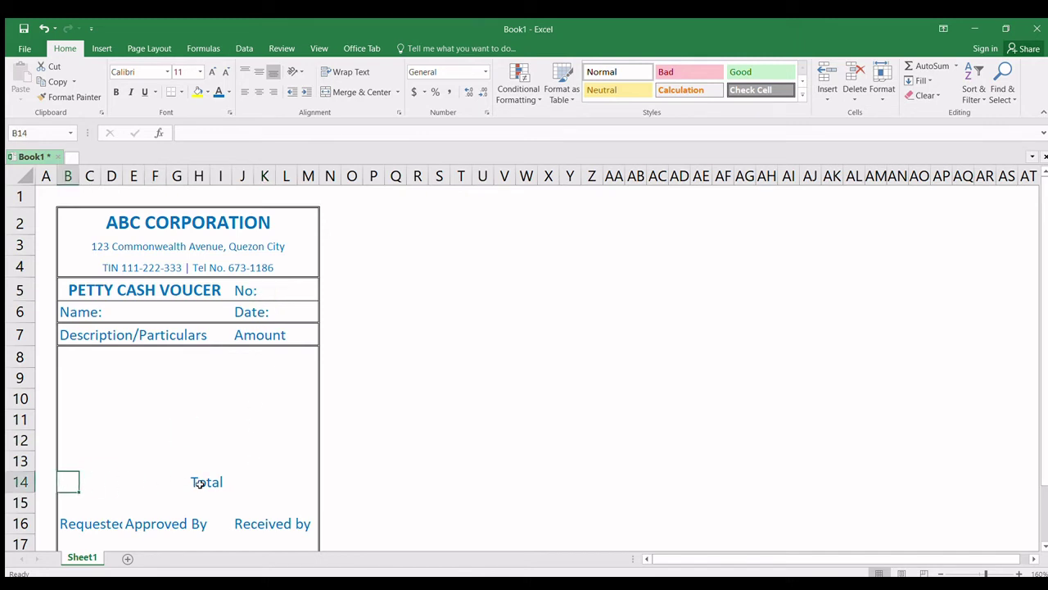
pyautogui.keyDown('shift'); pyautogui.click(300, 481); pyautogui.keyUp('shift')
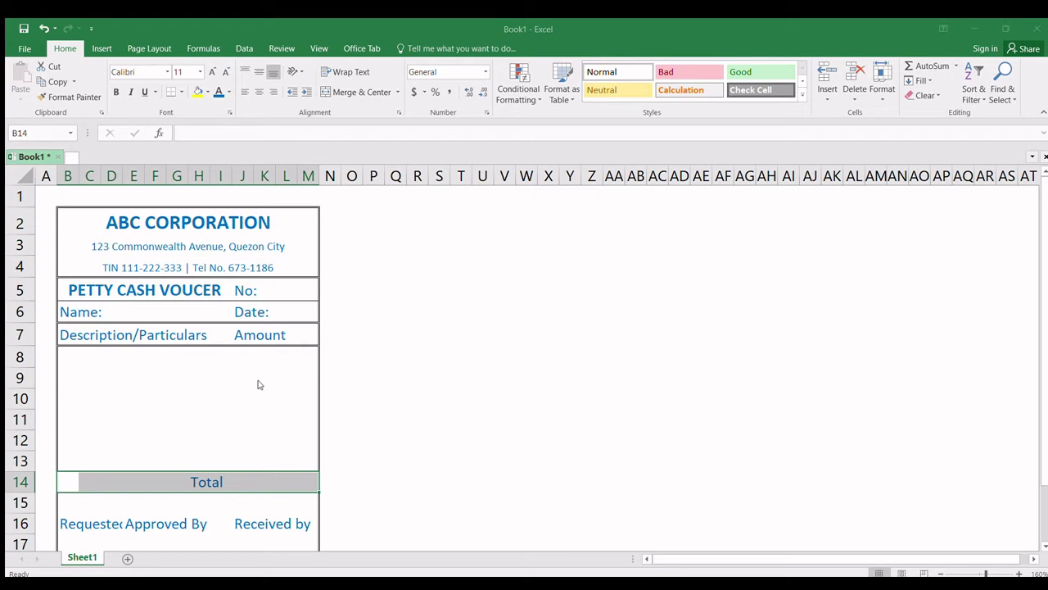
pyautogui.click(200, 398)
# Add a thin vertical border line along the left edge of cells K5 to K14.
pyautogui.click(258, 295)
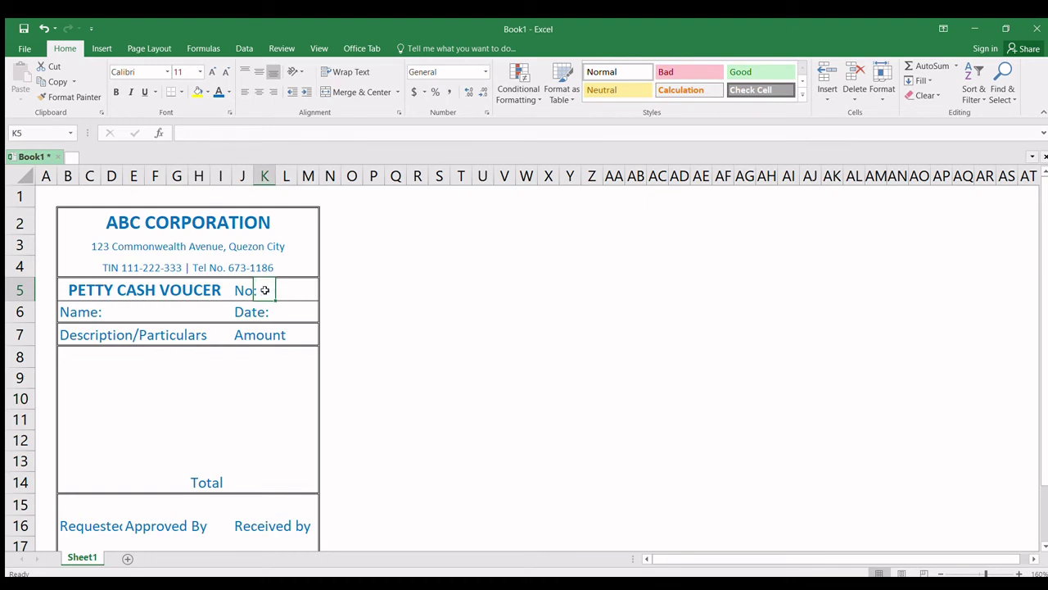
pyautogui.click(282, 286)
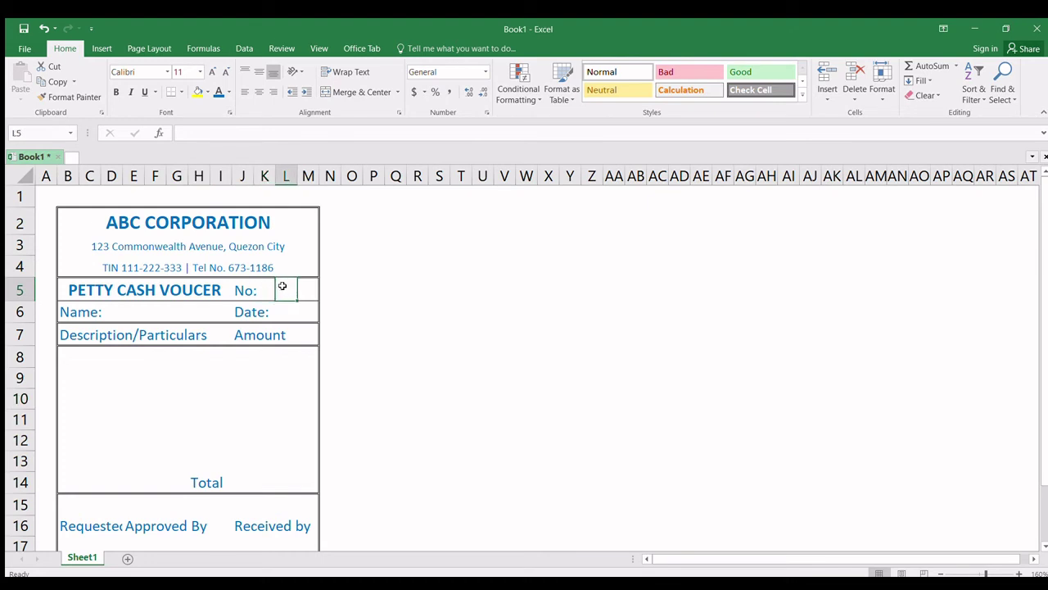
pyautogui.click(267, 292)
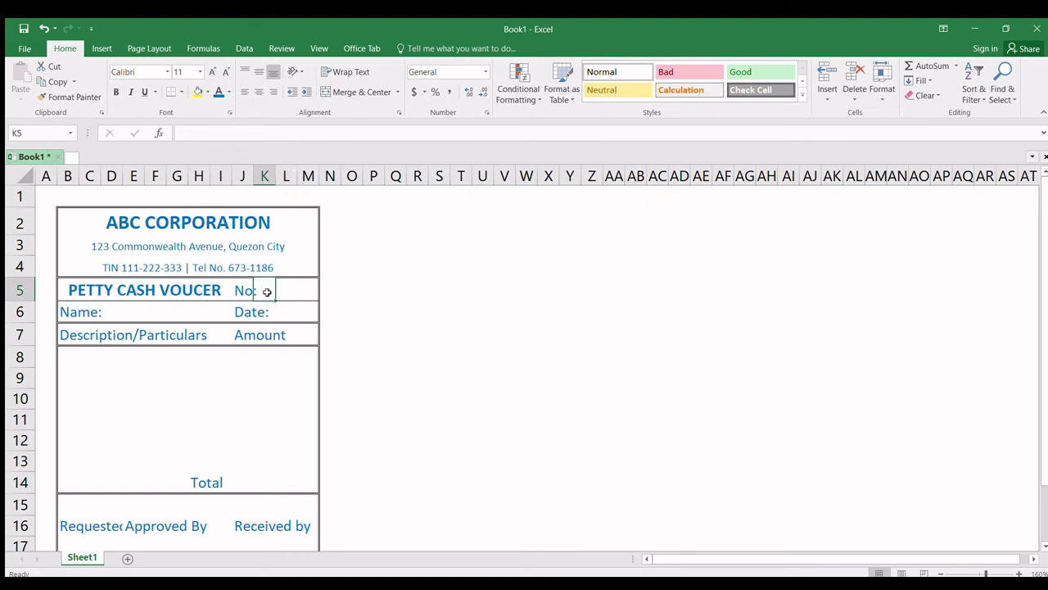
pyautogui.keyDown('shift'); pyautogui.click(259, 480); pyautogui.keyUp('shift')
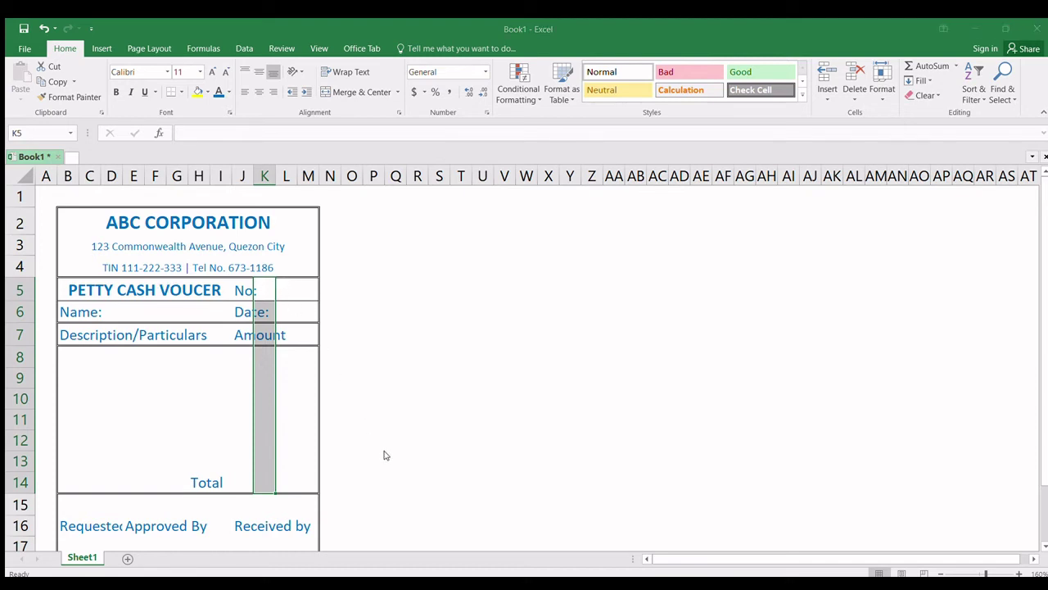
pyautogui.click(231, 422)
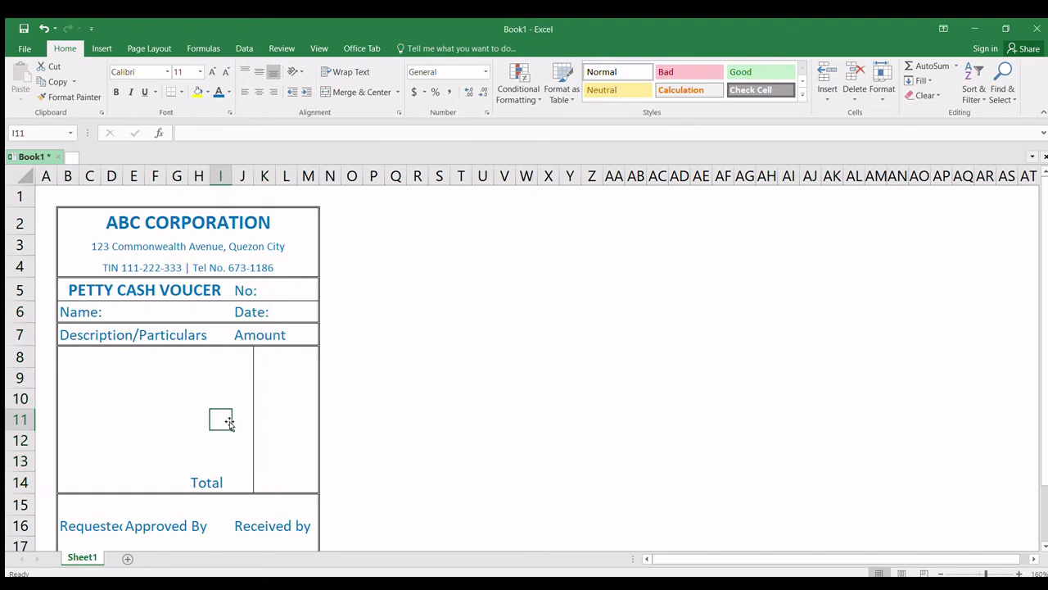
# Widen column J until the No: and Date: labels fit inside it.
pyautogui.click(258, 289)
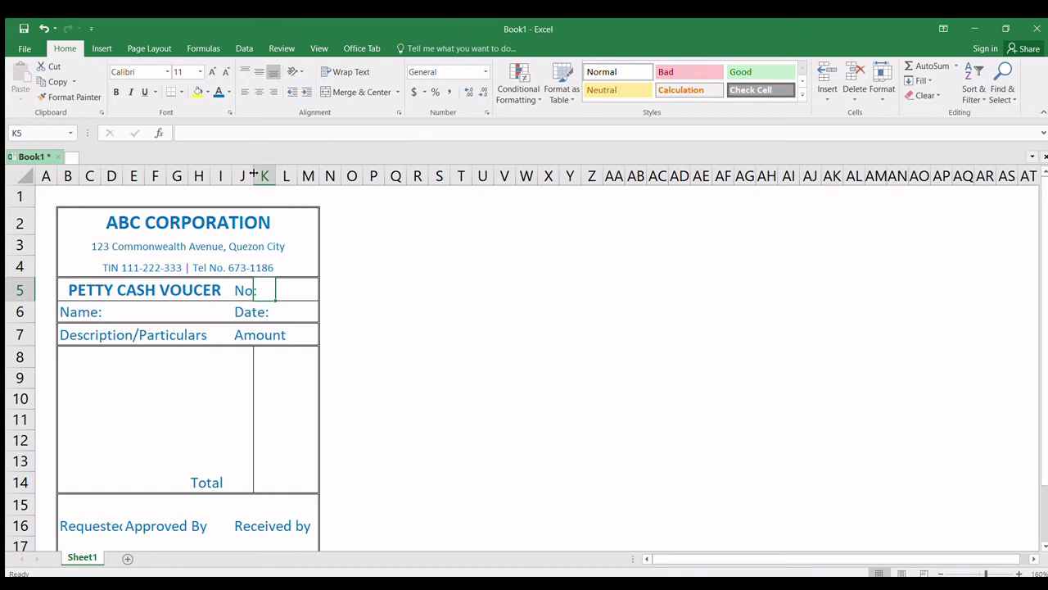
pyautogui.moveTo(254, 176); pyautogui.dragTo(268, 170)
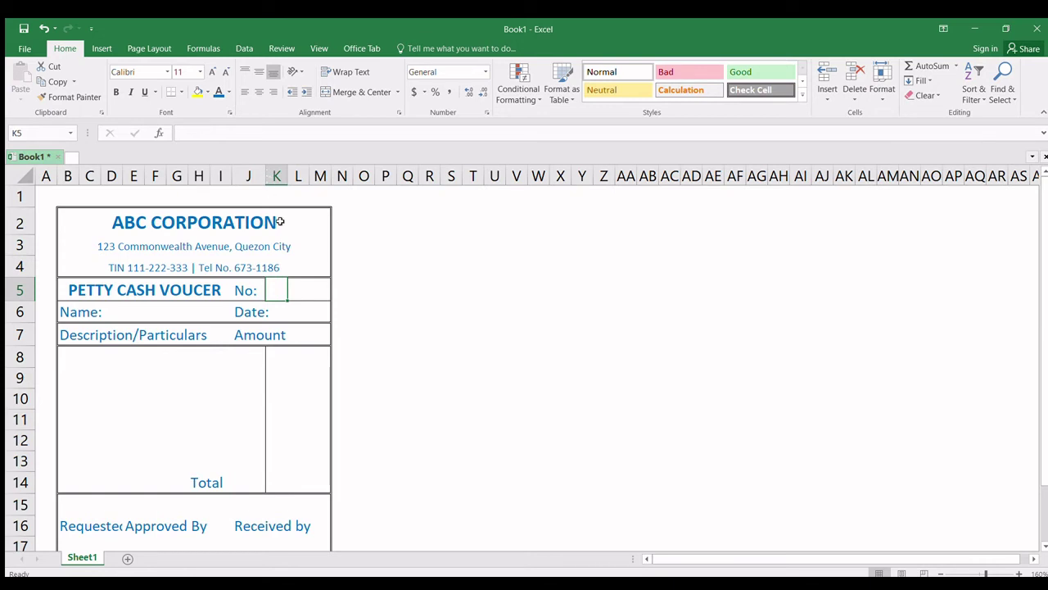
pyautogui.click(403, 393)
pyautogui.click(271, 312)
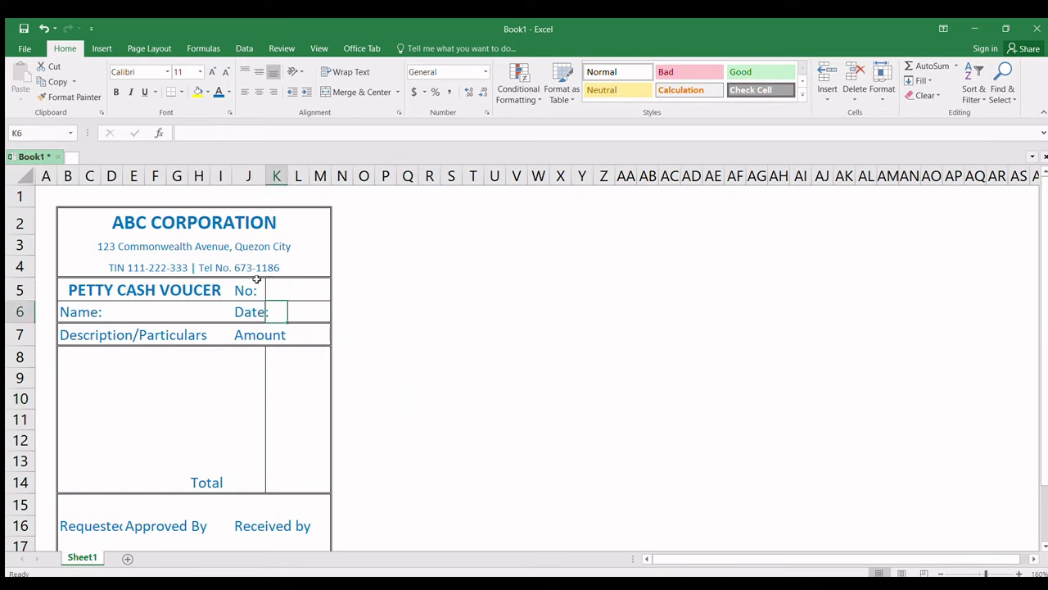
pyautogui.moveTo(267, 176); pyautogui.dragTo(281, 175)
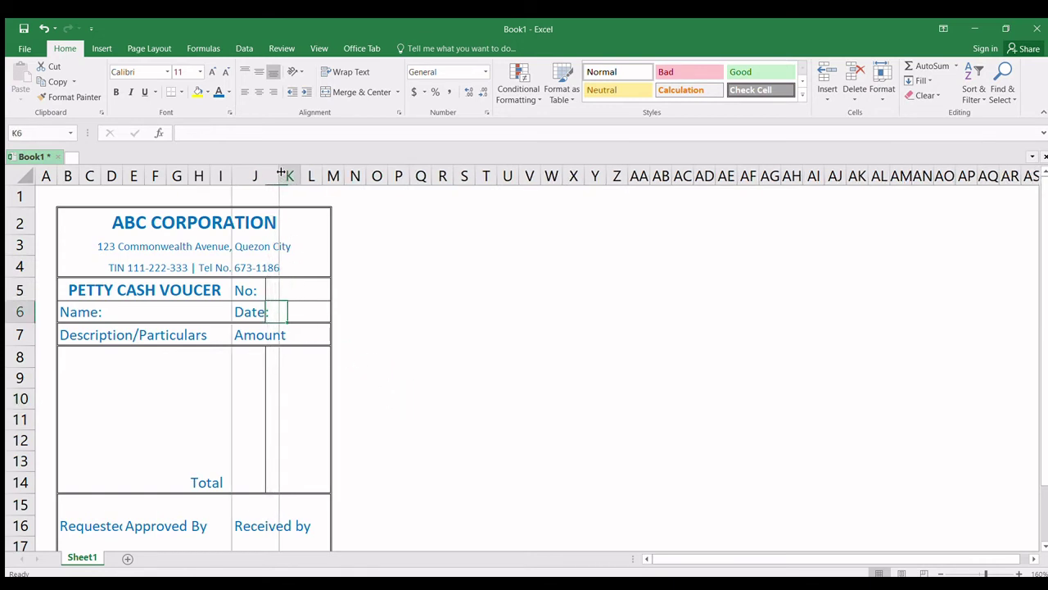
pyautogui.click(406, 339)
pyautogui.click(319, 312)
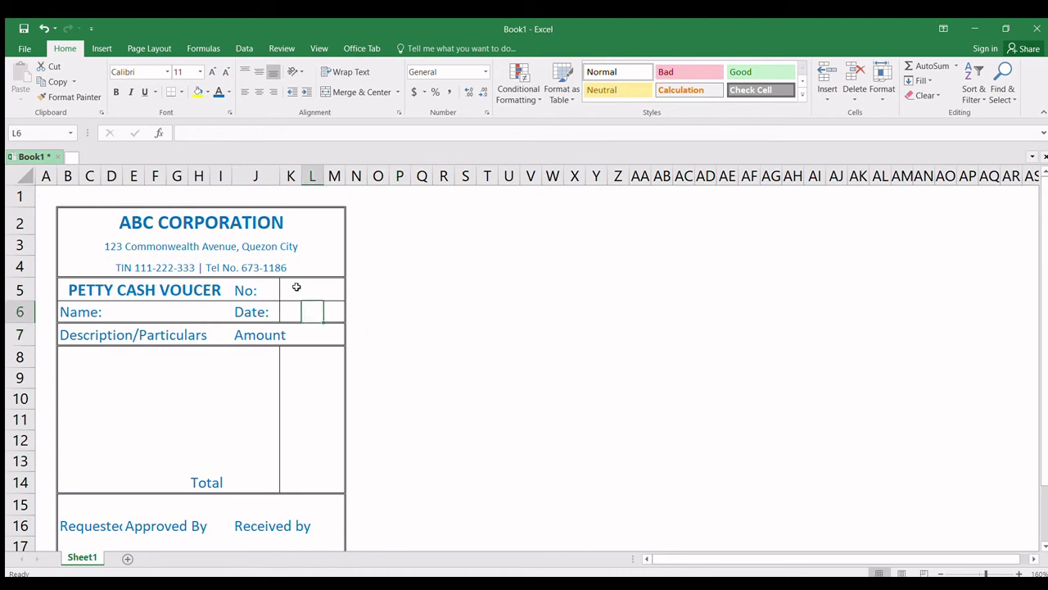
pyautogui.click(297, 286)
# Move the Amount heading from cell J7 to K7 by entering it in K7 and clearing J7.
pyautogui.click(260, 341)
pyautogui.click(306, 337)
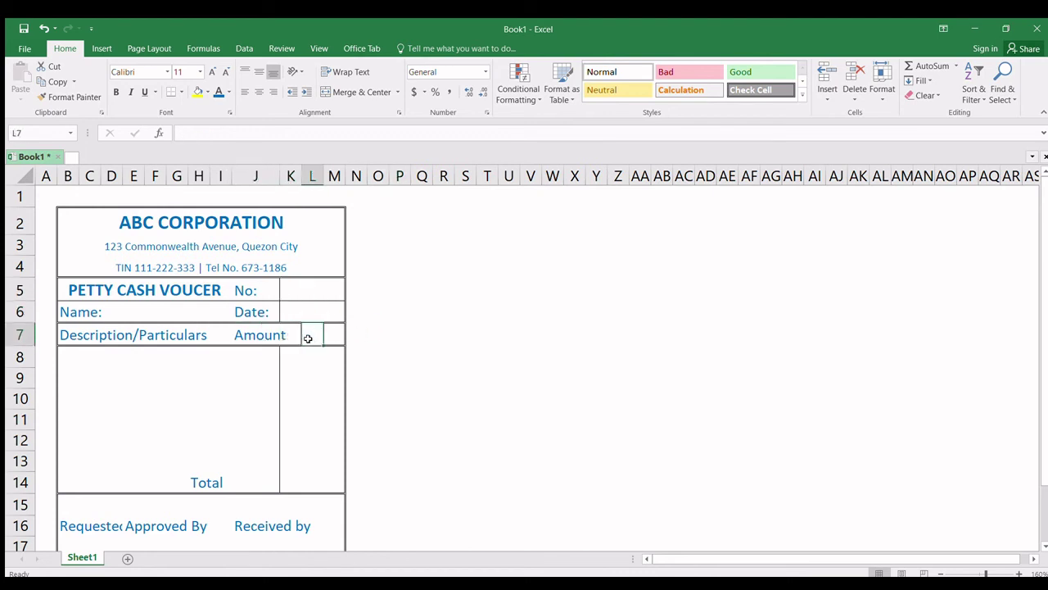
pyautogui.press('Left')
pyautogui.press('Right')
pyautogui.press('Left')
pyautogui.write('Amount')
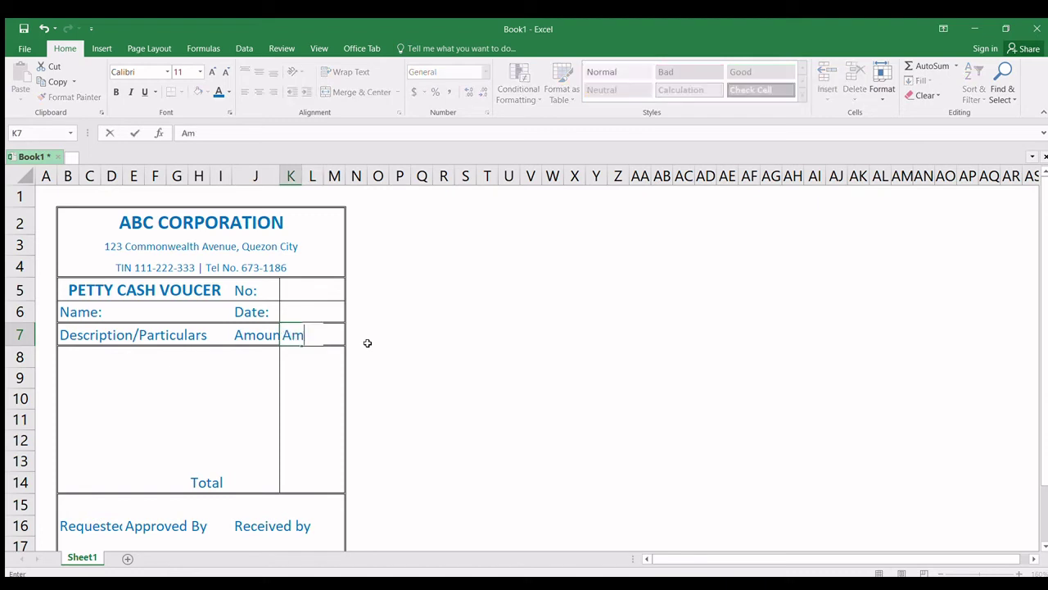
pyautogui.press('Return')
pyautogui.press('Up')
pyautogui.press('Left')
pyautogui.press('Delete')
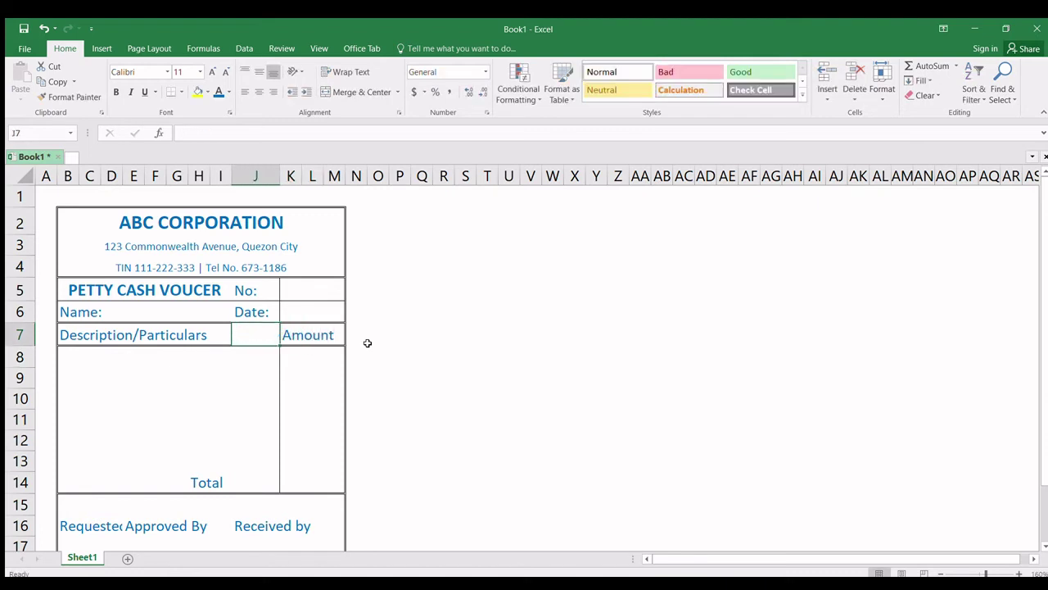
# Merge and center the Amount heading across K7 to M7 and the Description/Particulars heading across B7 to J7.
pyautogui.press('Right')
pyautogui.hotkey('shift', 'Right')
pyautogui.hotkey('shift', 'Right')
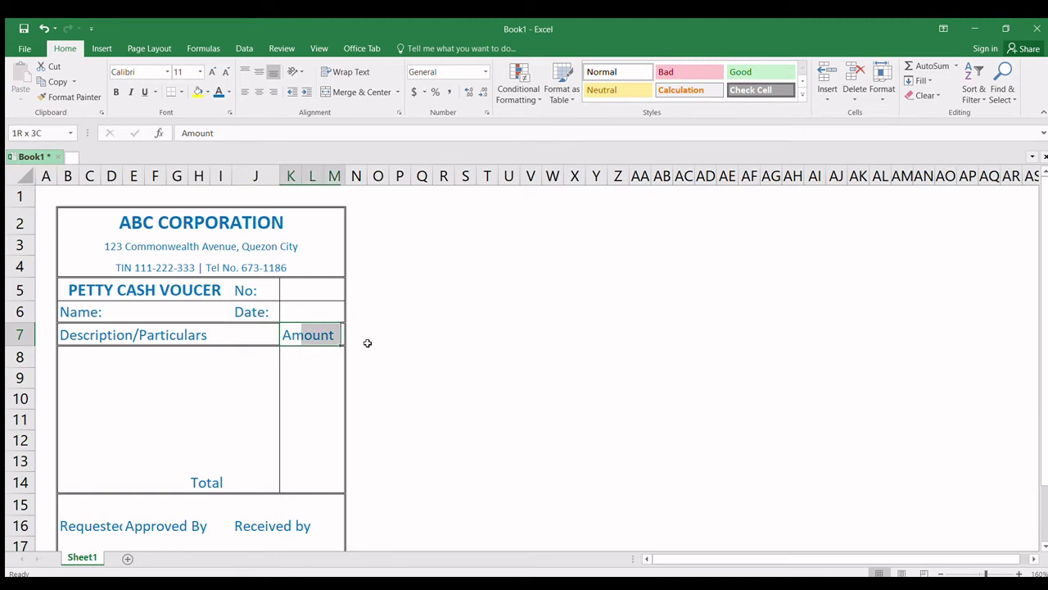
pyautogui.click(359, 94)
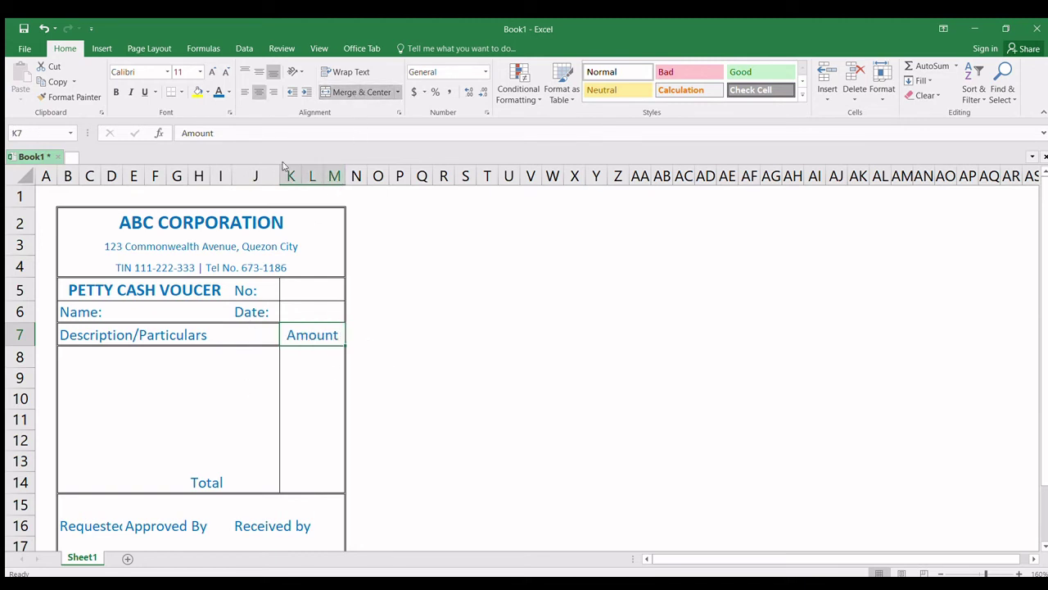
pyautogui.moveTo(67, 335); pyautogui.dragTo(259, 333)
pyautogui.click(359, 92)
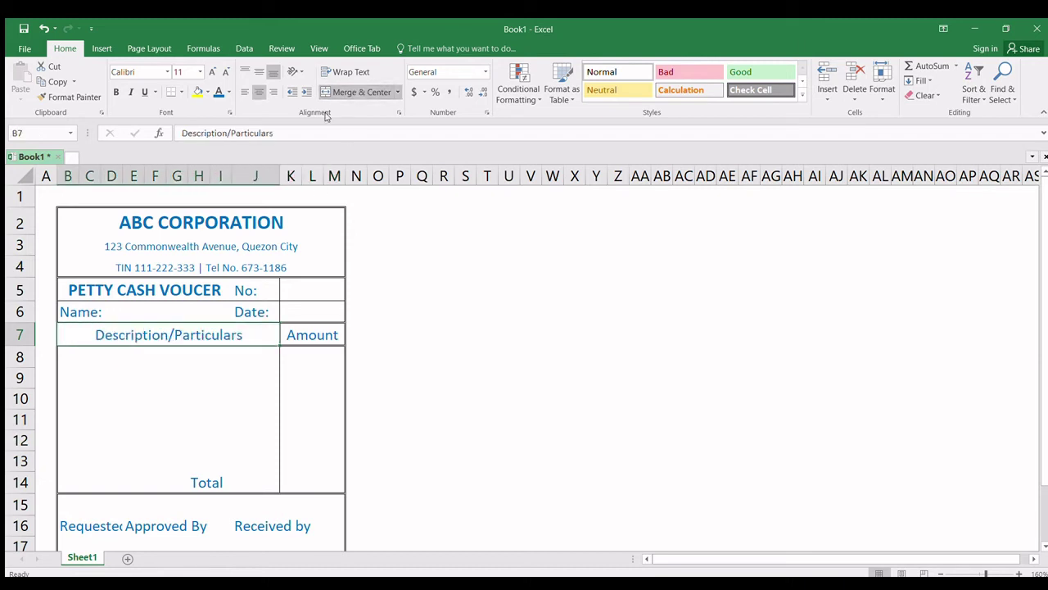
# Make the headings in row 7 and the Name: label in B6 bold.
pyautogui.click(18, 335)
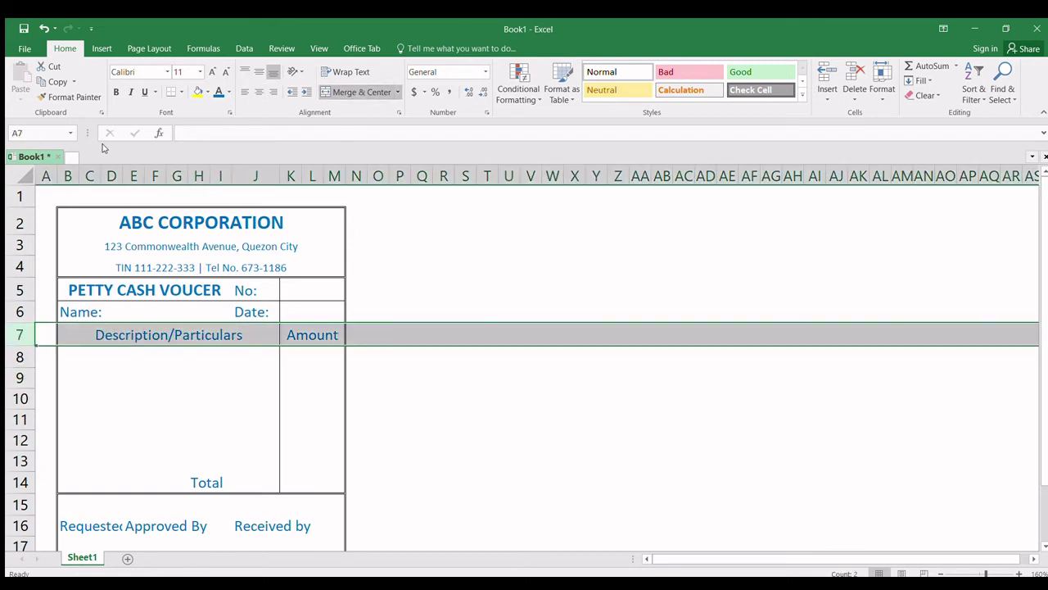
pyautogui.click(115, 92)
pyautogui.click(107, 398)
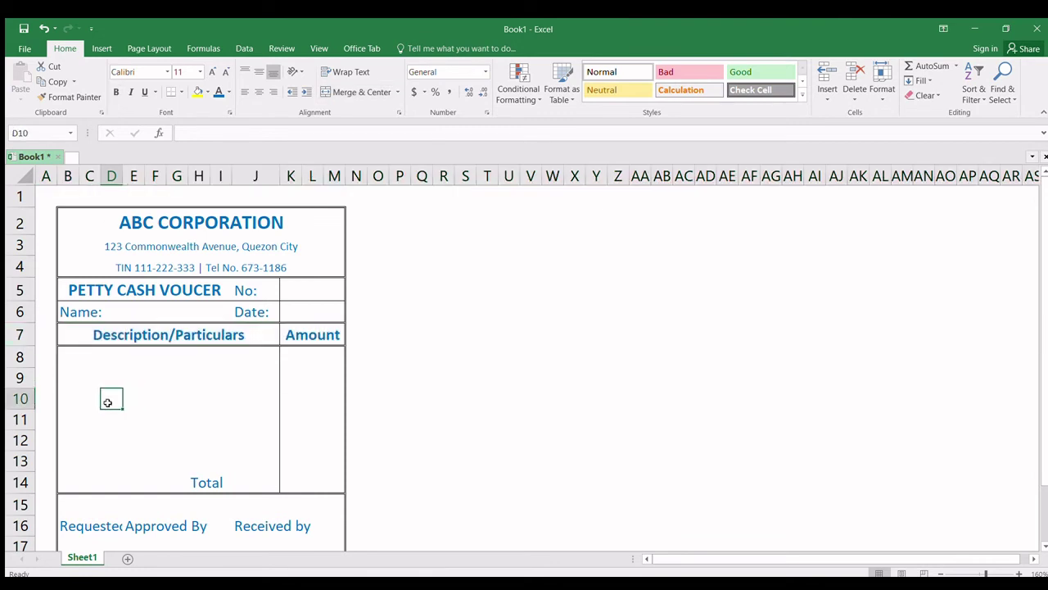
pyautogui.click(63, 313)
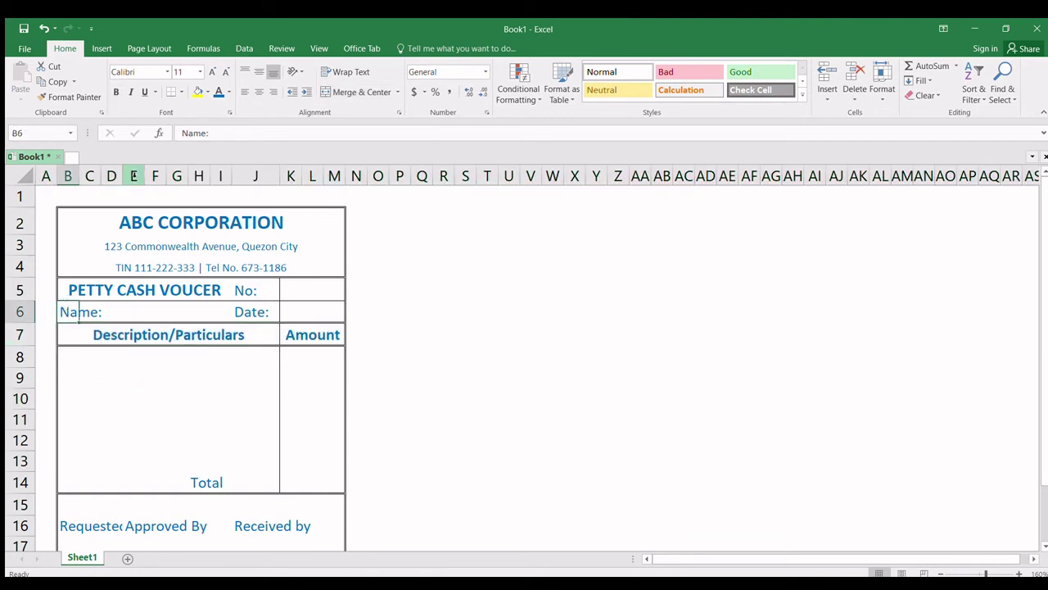
pyautogui.click(116, 93)
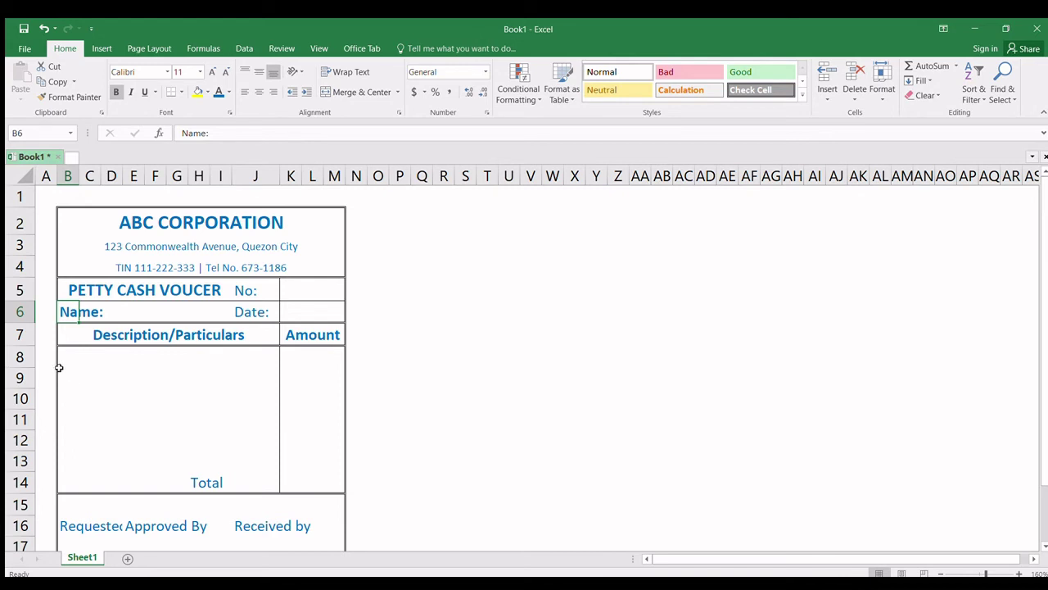
# Add thin border lines above and below rows 9, 11 and 13 across columns B to M.
pyautogui.moveTo(59, 368); pyautogui.dragTo(325, 376)
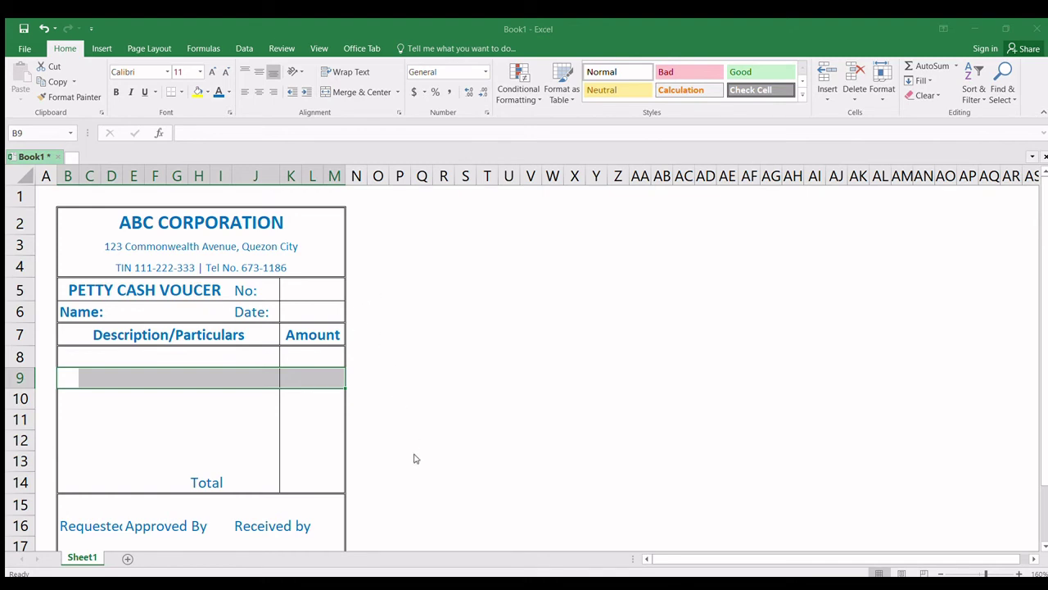
pyautogui.click(228, 435)
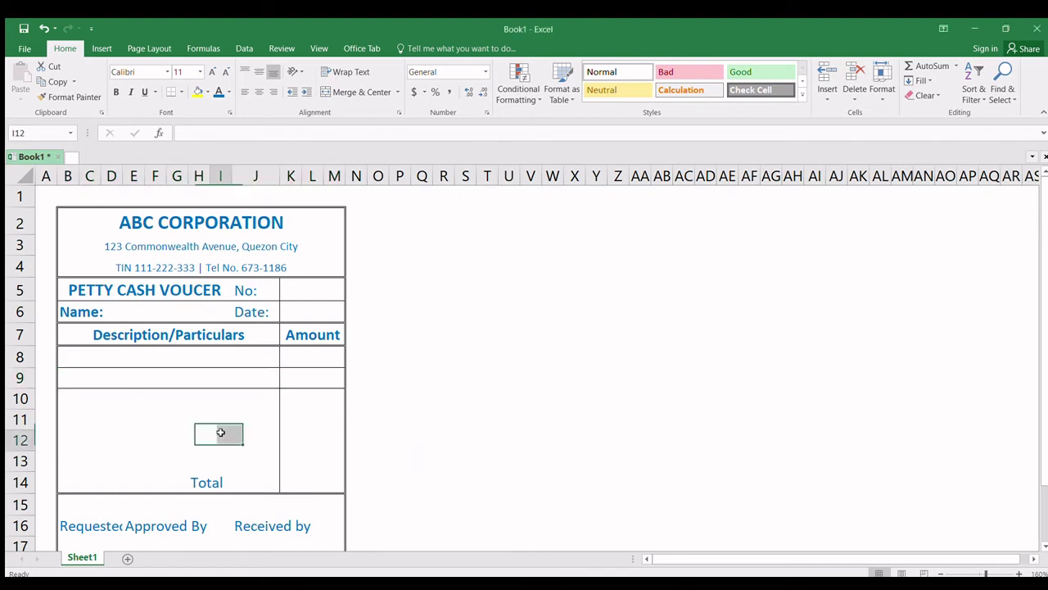
pyautogui.click(64, 419)
pyautogui.moveTo(327, 420); pyautogui.dragTo(327, 420)
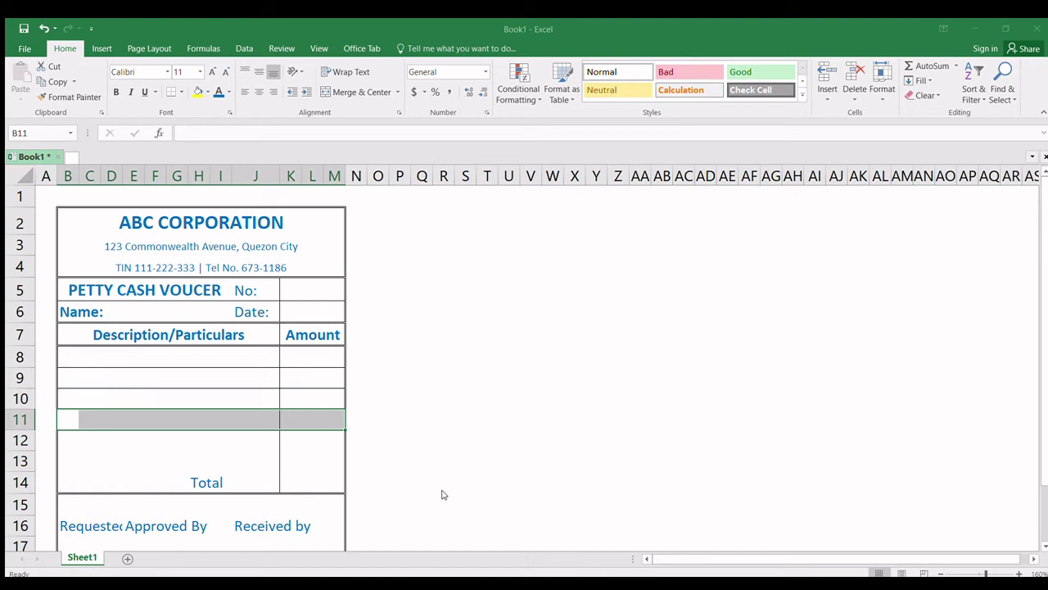
pyautogui.click(221, 461)
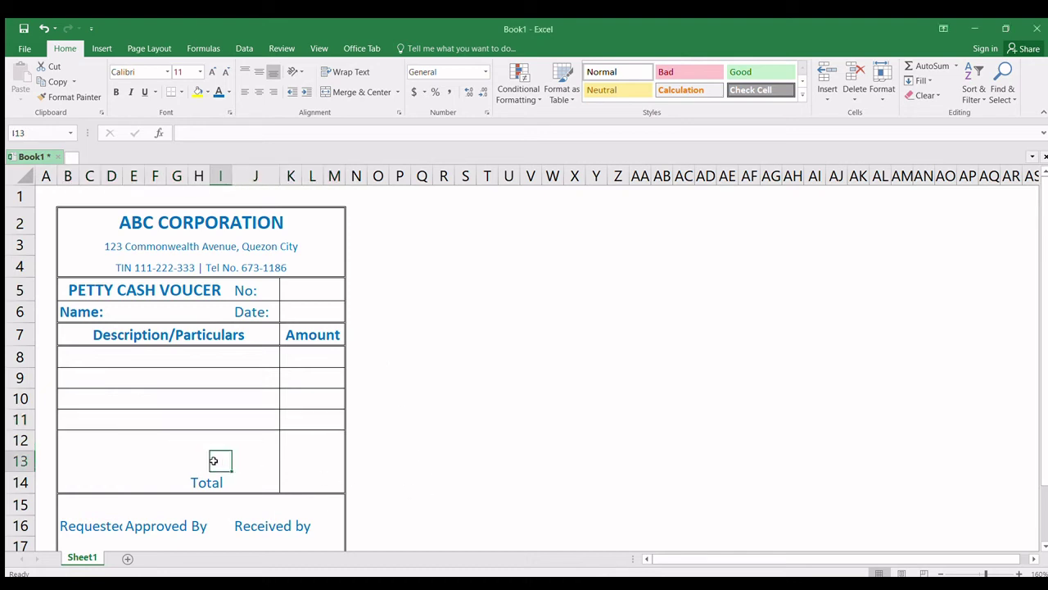
pyautogui.click(61, 458)
pyautogui.keyDown('shift'); pyautogui.click(326, 461); pyautogui.keyUp('shift')
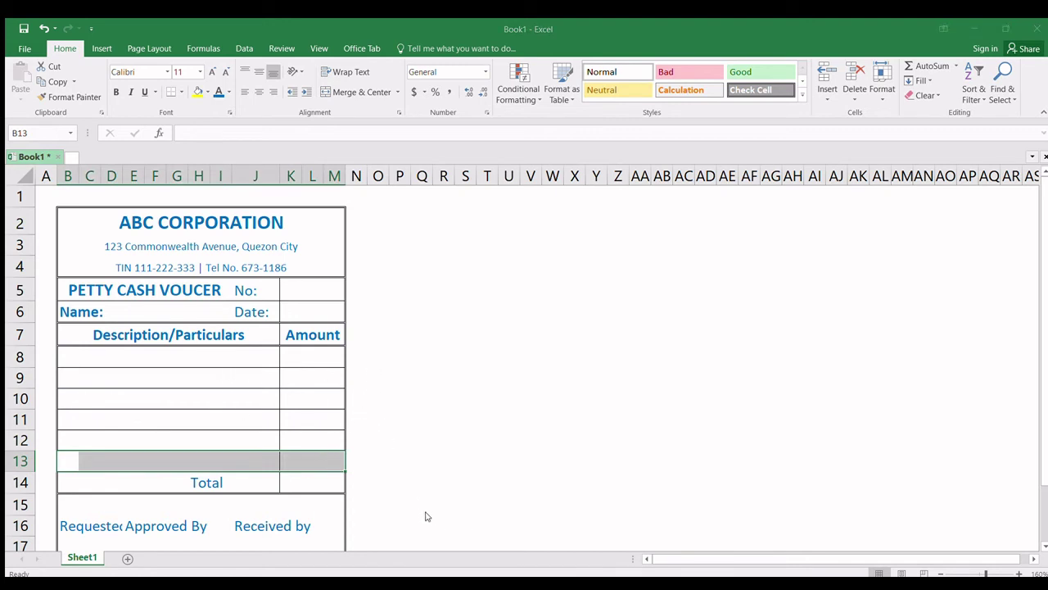
pyautogui.click(201, 483)
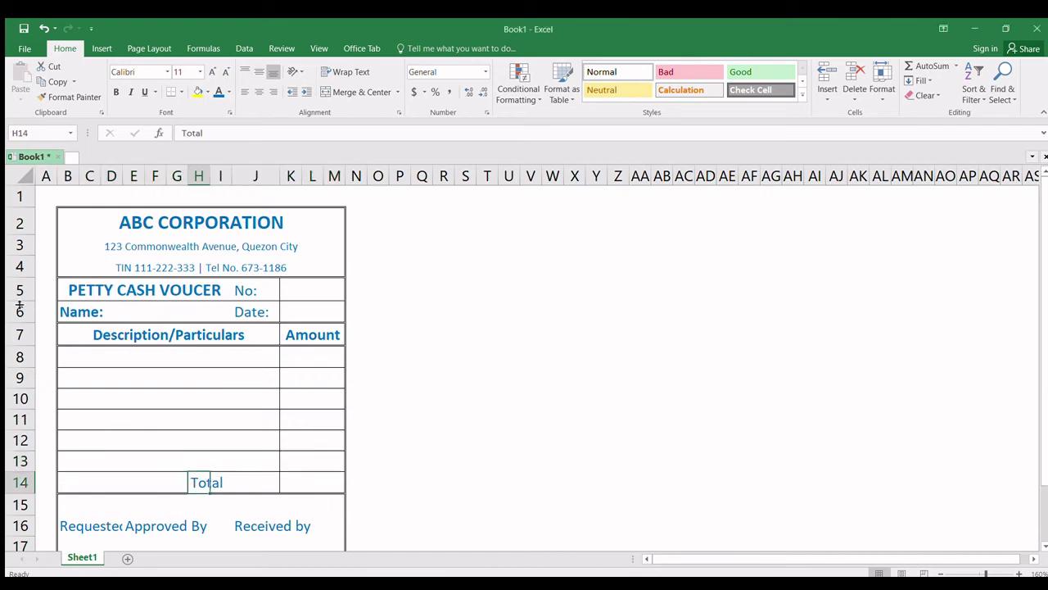
# Make the company address line and the TIN and telephone line in rows 3 and 4 bold.
pyautogui.moveTo(140, 242); pyautogui.dragTo(140, 267)
pyautogui.click(115, 93)
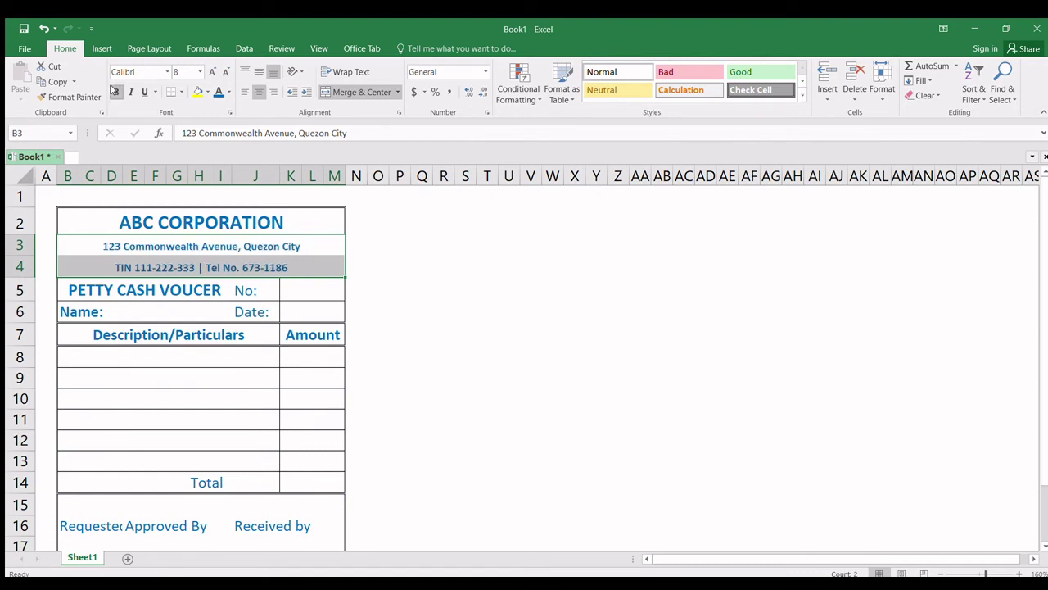
pyautogui.click(487, 376)
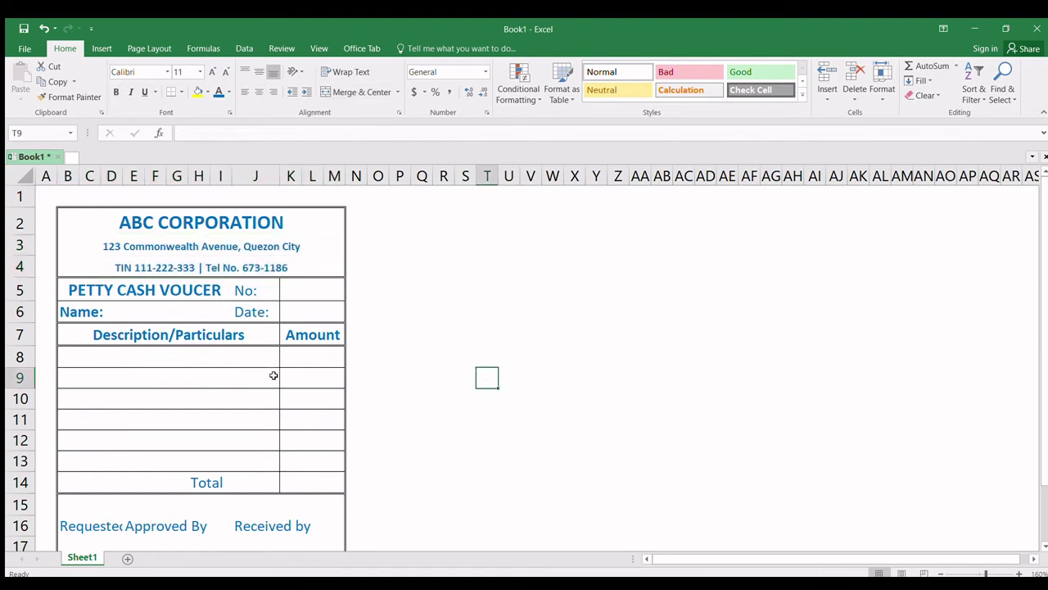
# Fill the entire voucher area from B2 to M19 with a light blue background.
pyautogui.click(66, 336)
pyautogui.click(86, 227)
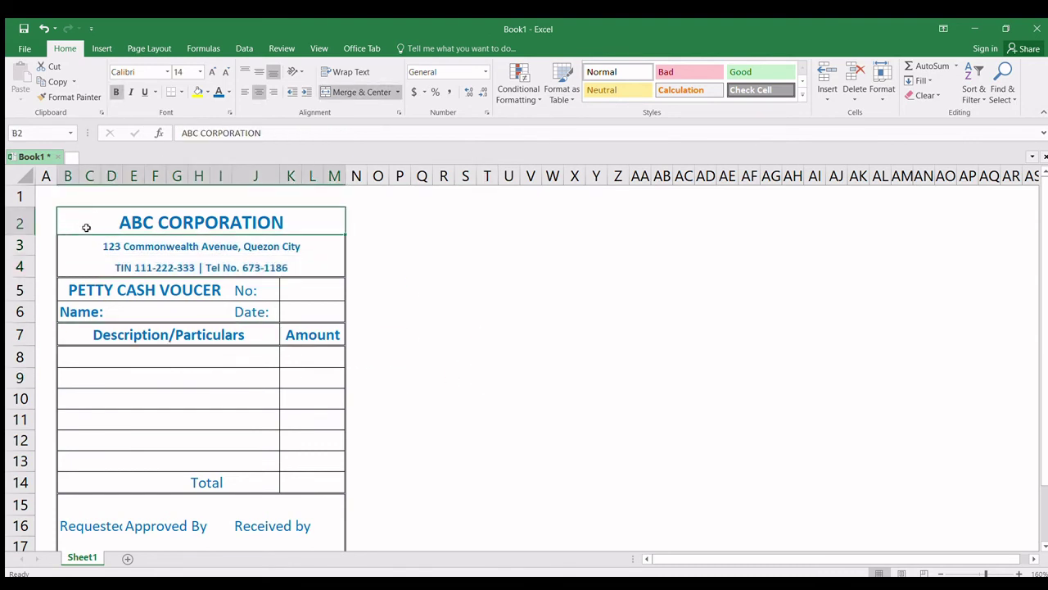
pyautogui.scroll(-1, 315, 521)
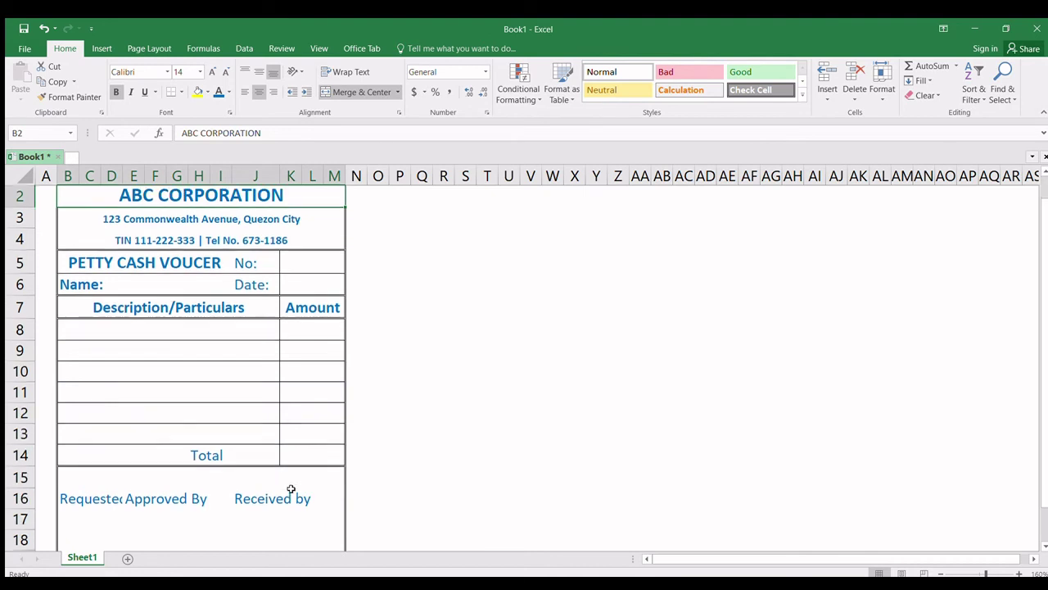
pyautogui.keyDown('shift'); pyautogui.click(328, 521); pyautogui.keyUp('shift')
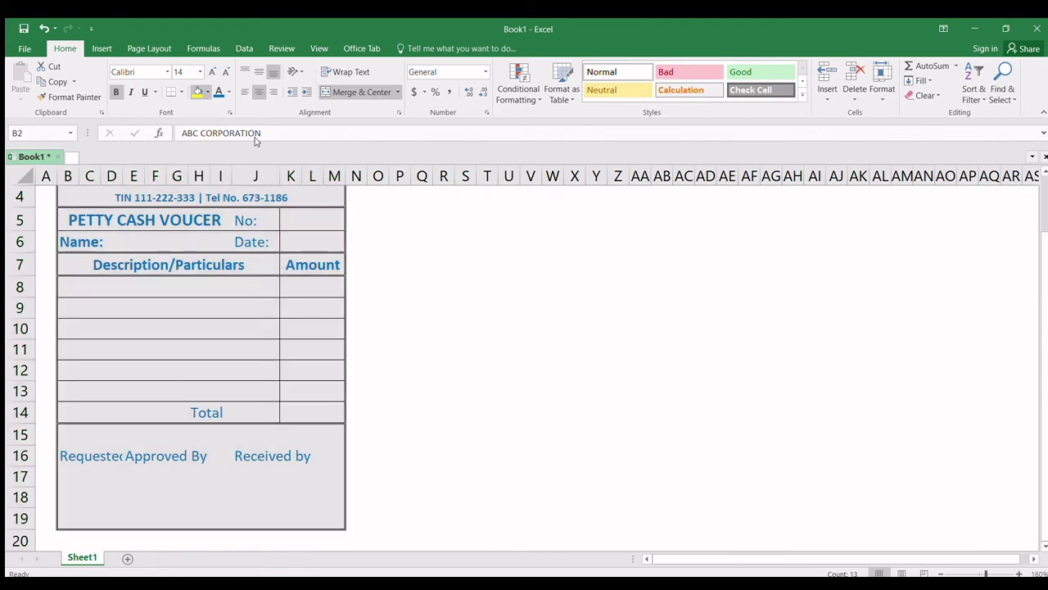
pyautogui.click(290, 152)
pyautogui.scroll(1, 244, 315)
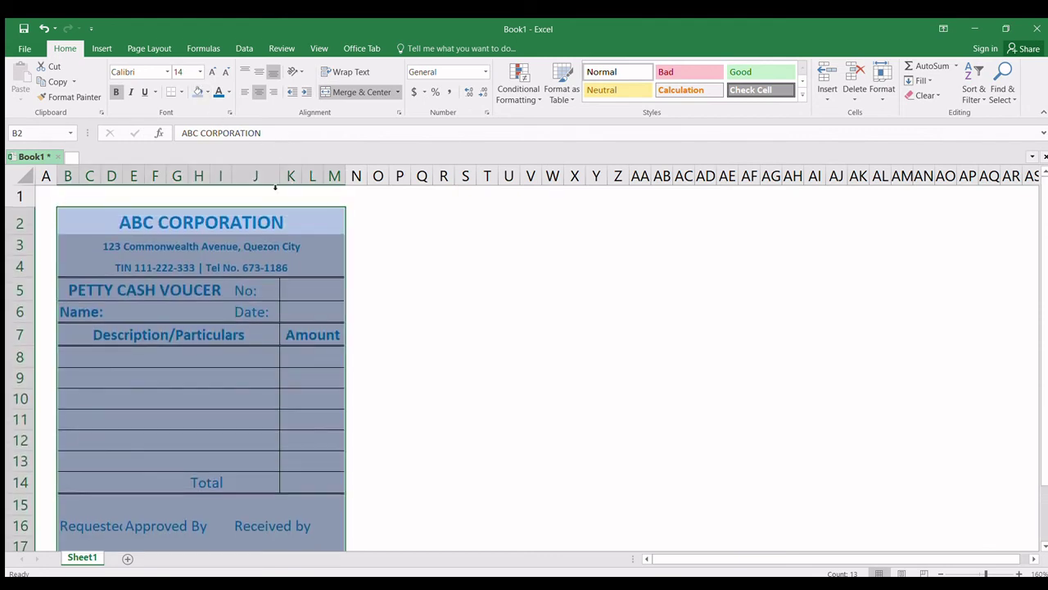
pyautogui.click(244, 326)
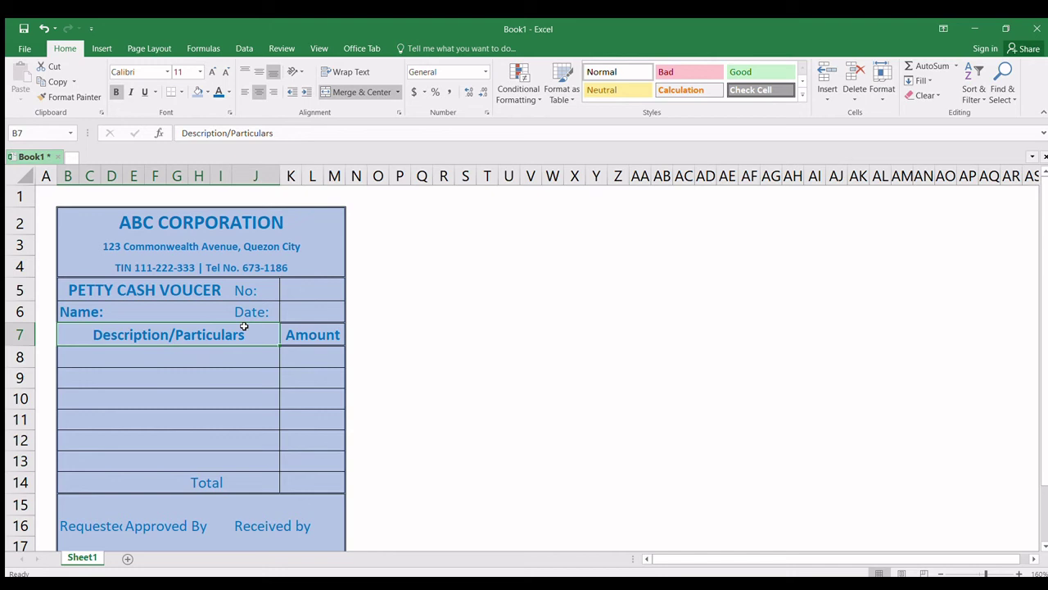
# Fill the row 7 headings and rows 9 and 11 with yellow across columns B to M.
pyautogui.moveTo(70, 336); pyautogui.dragTo(300, 333)
pyautogui.click(426, 415)
pyautogui.click(70, 334)
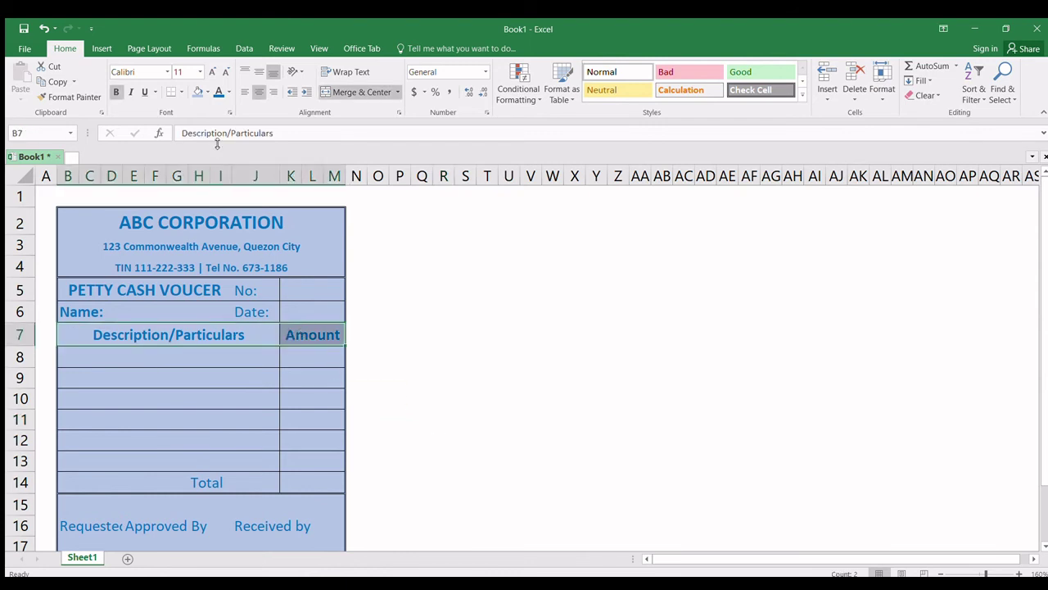
pyautogui.click(204, 87)
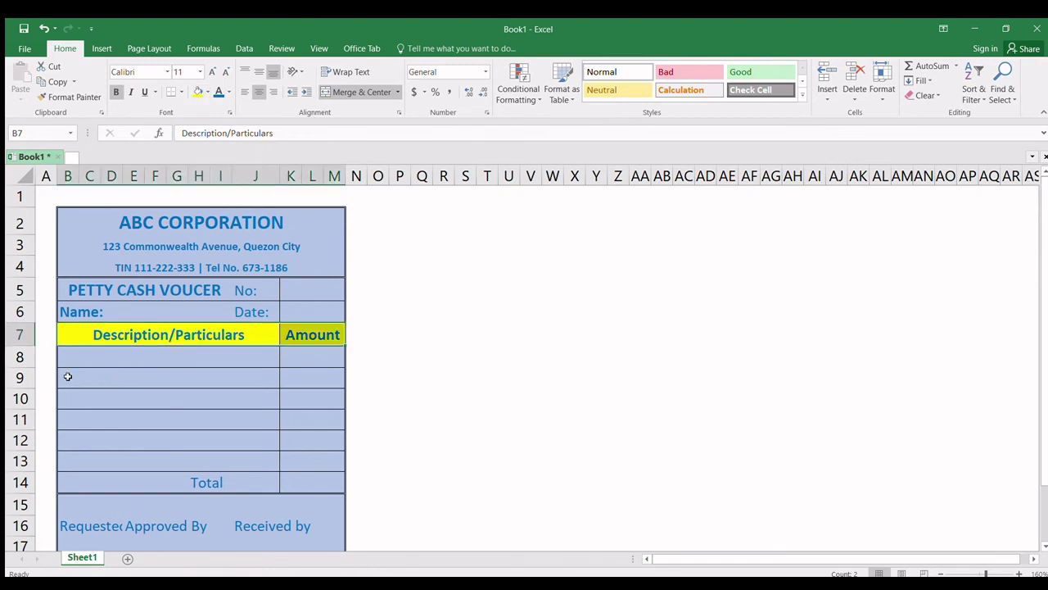
pyautogui.moveTo(68, 376); pyautogui.dragTo(330, 372)
pyautogui.click(197, 92)
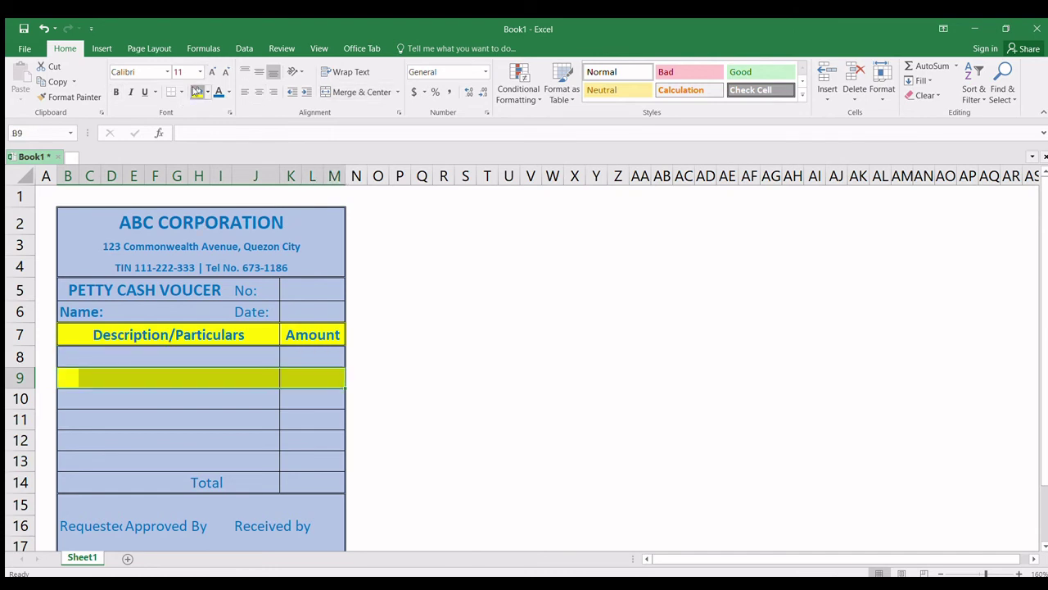
pyautogui.moveTo(65, 420); pyautogui.dragTo(325, 417)
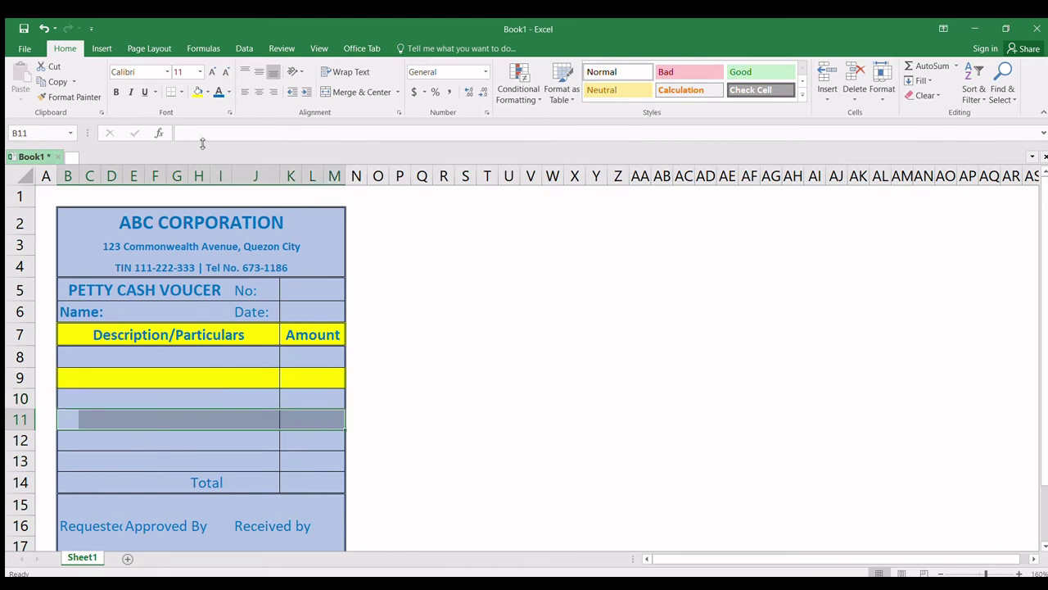
pyautogui.click(197, 92)
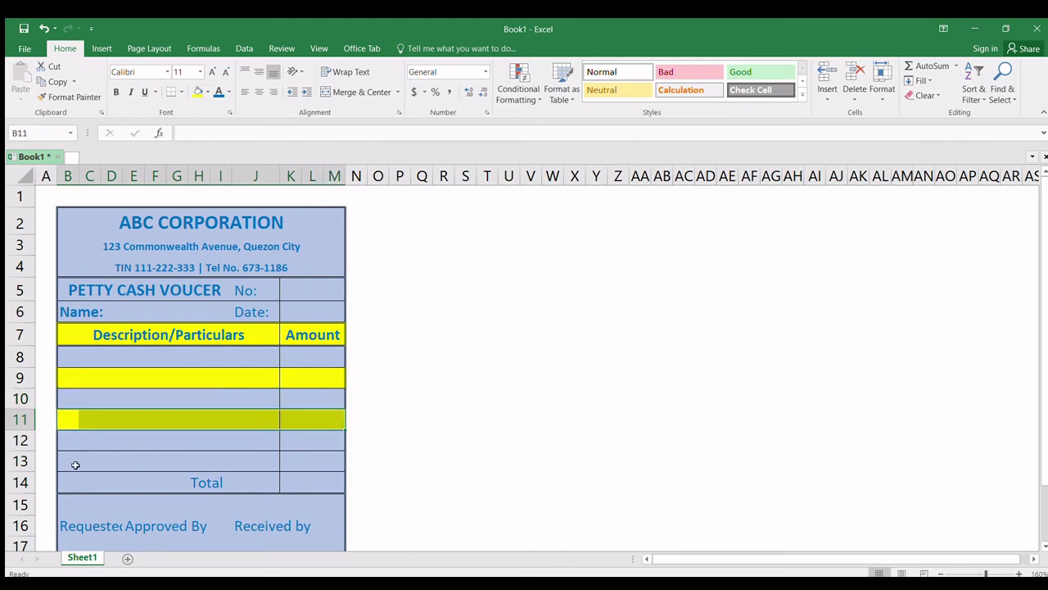
# Delete the blank row 12 and fill the Total row with yellow across columns B to M.
pyautogui.click(23, 441)
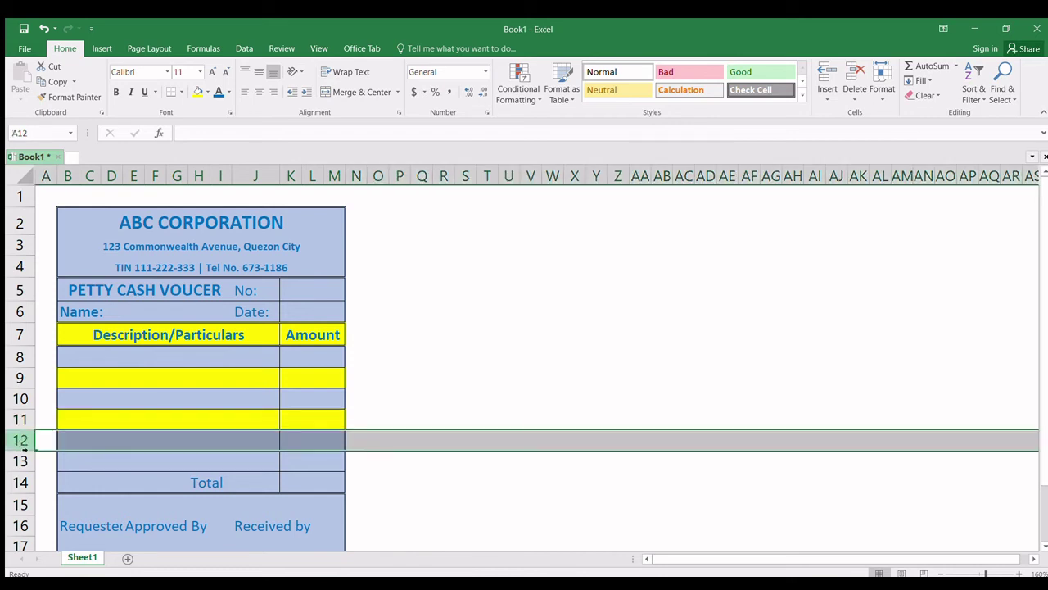
pyautogui.hotkey('ctrl', '-')
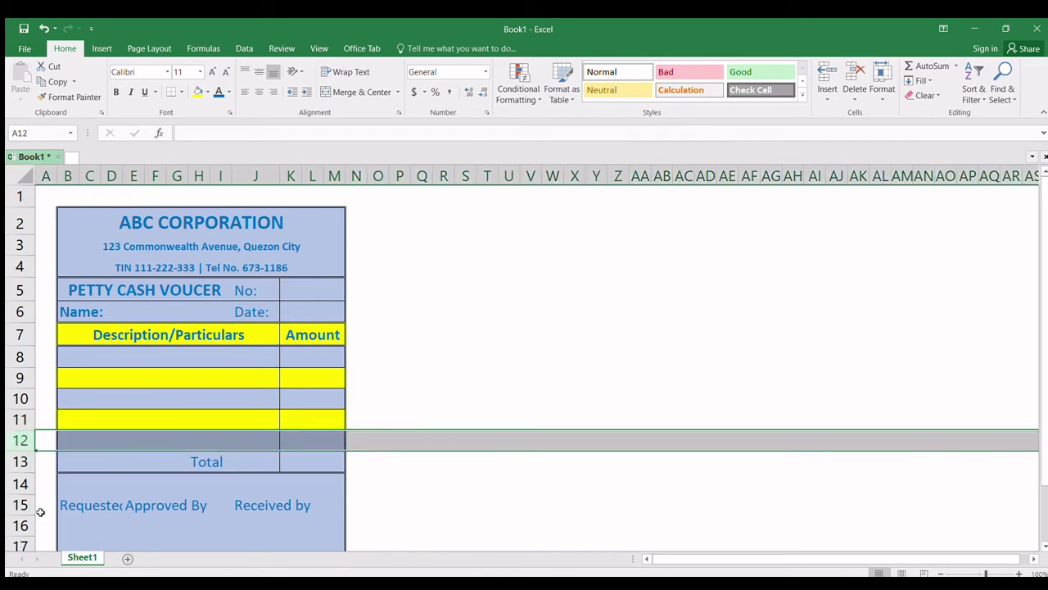
pyautogui.moveTo(79, 463); pyautogui.dragTo(332, 462)
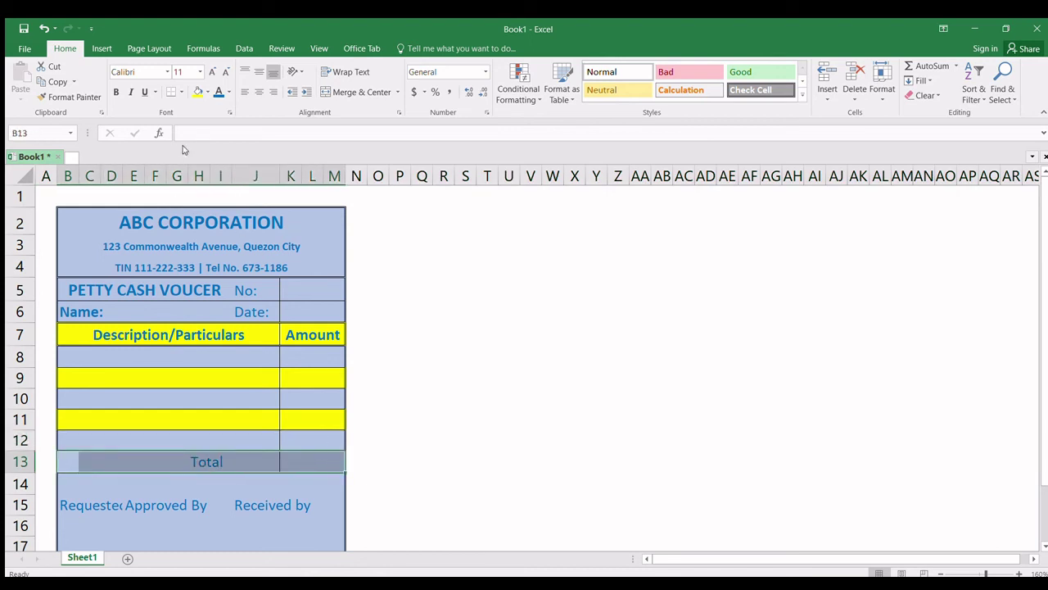
pyautogui.click(196, 96)
pyautogui.click(451, 366)
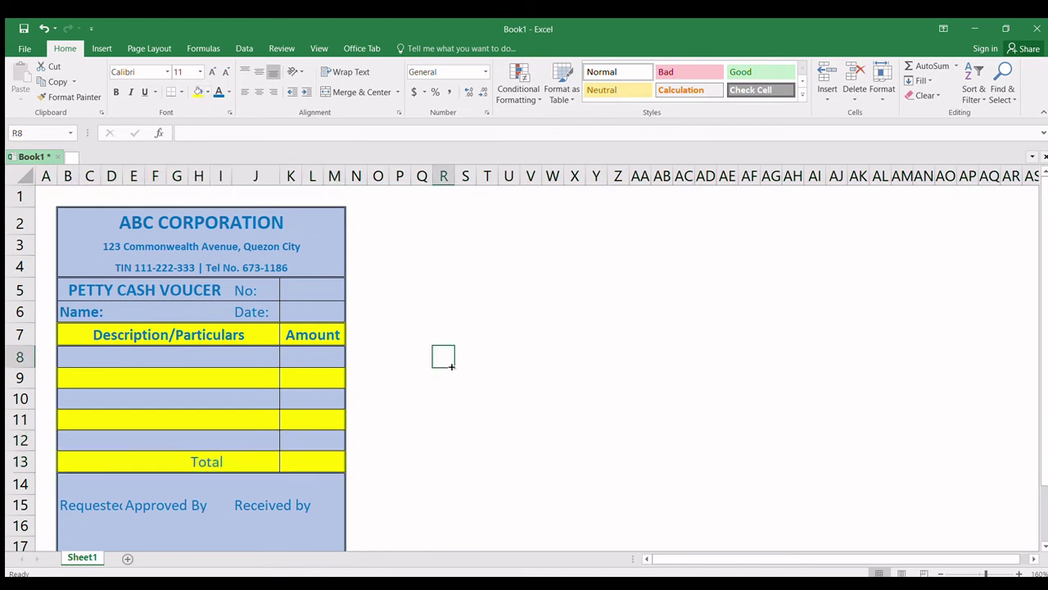
# Reduce the font size of the signature labels in row 15 to 8.
pyautogui.click(120, 286)
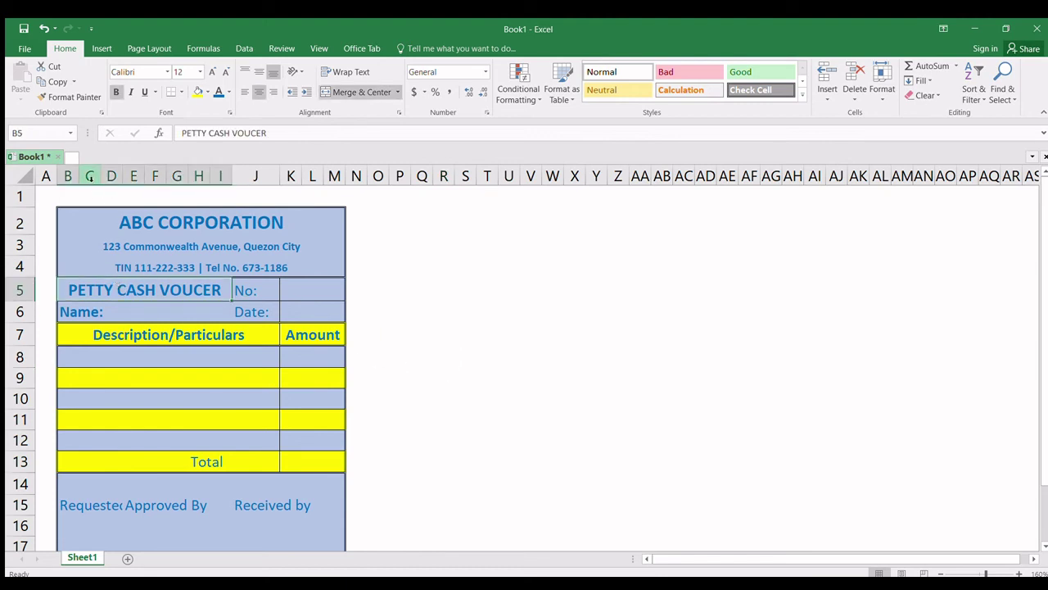
pyautogui.scroll(-2, 176, 412)
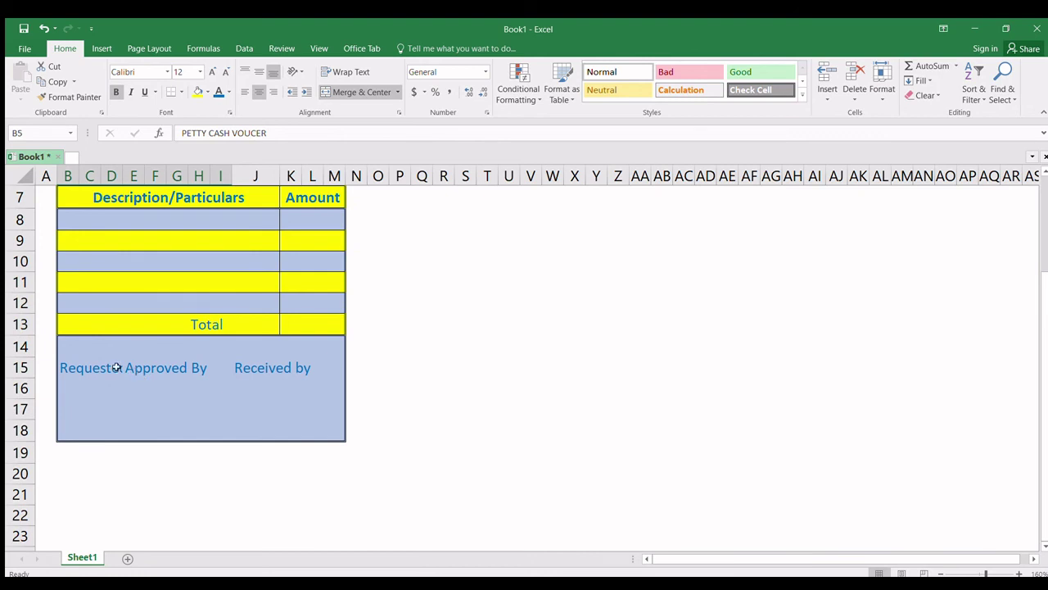
pyautogui.click(17, 370)
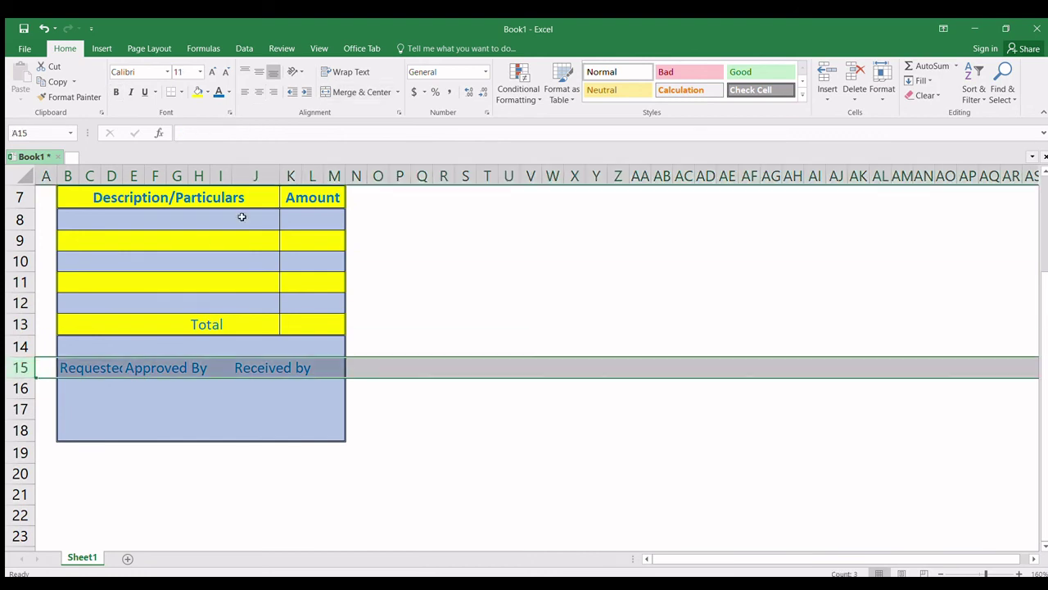
pyautogui.click(225, 71)
pyautogui.click(225, 71)
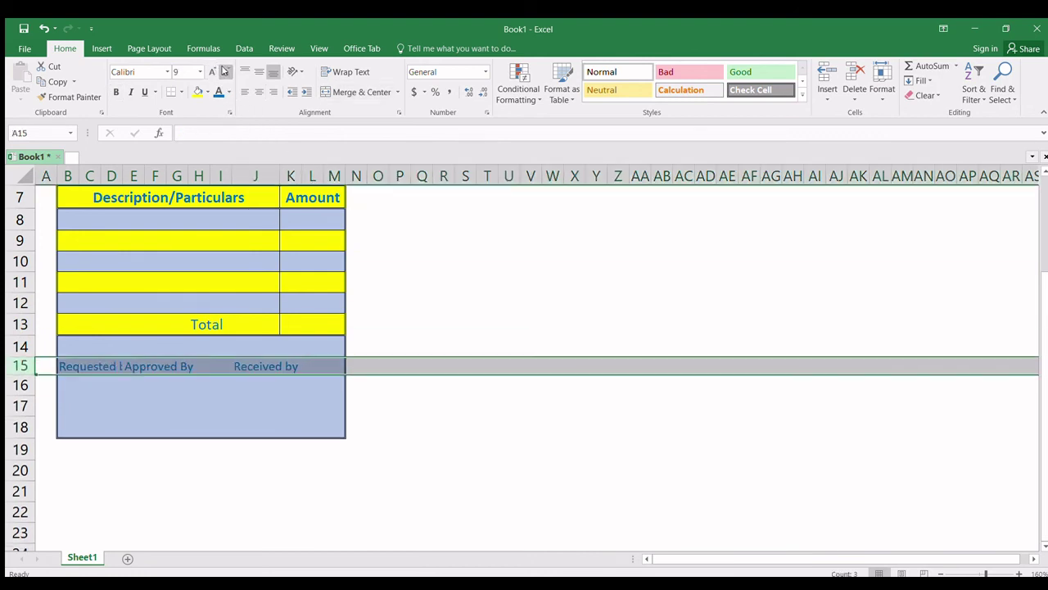
pyautogui.click(225, 71)
pyautogui.click(155, 379)
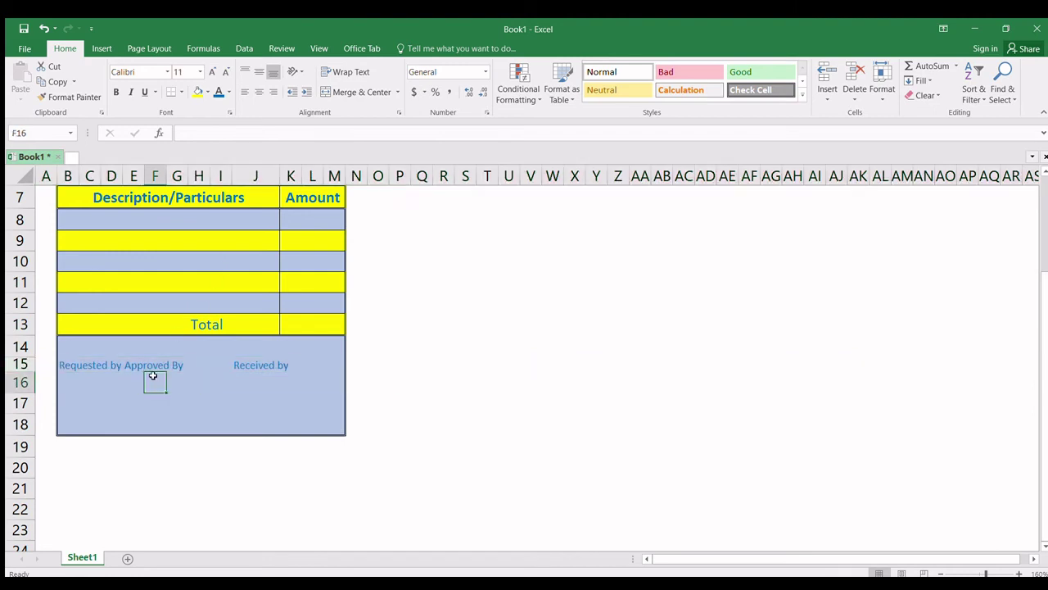
# Move the Approved By label from E15 to F15 and merge and center it across F15 to I15.
pyautogui.click(133, 366)
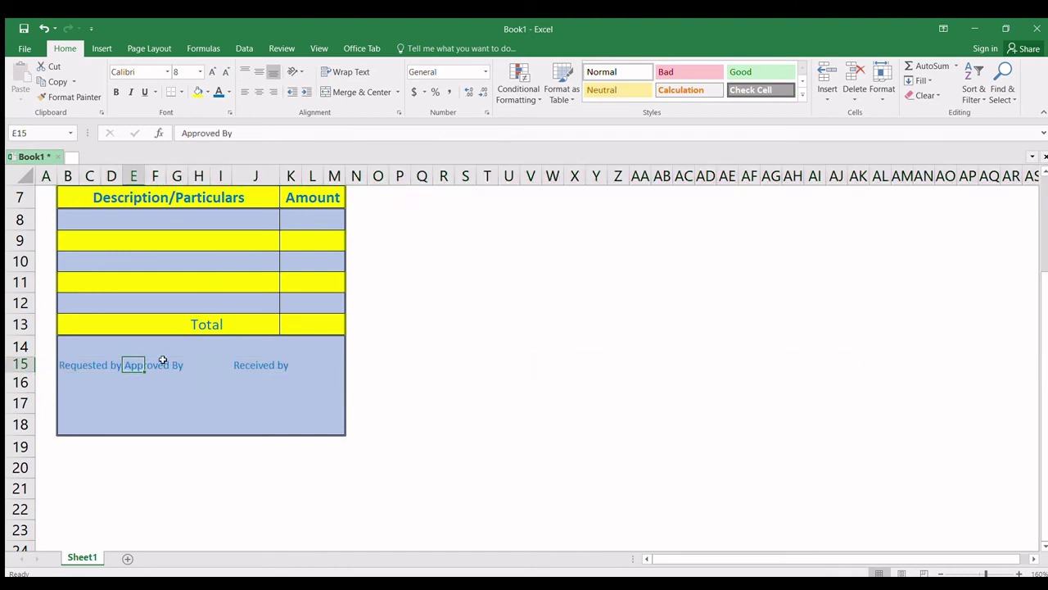
pyautogui.hotkey('ctrl', 'x')
pyautogui.click(164, 365)
pyautogui.hotkey('ctrl', 'v')
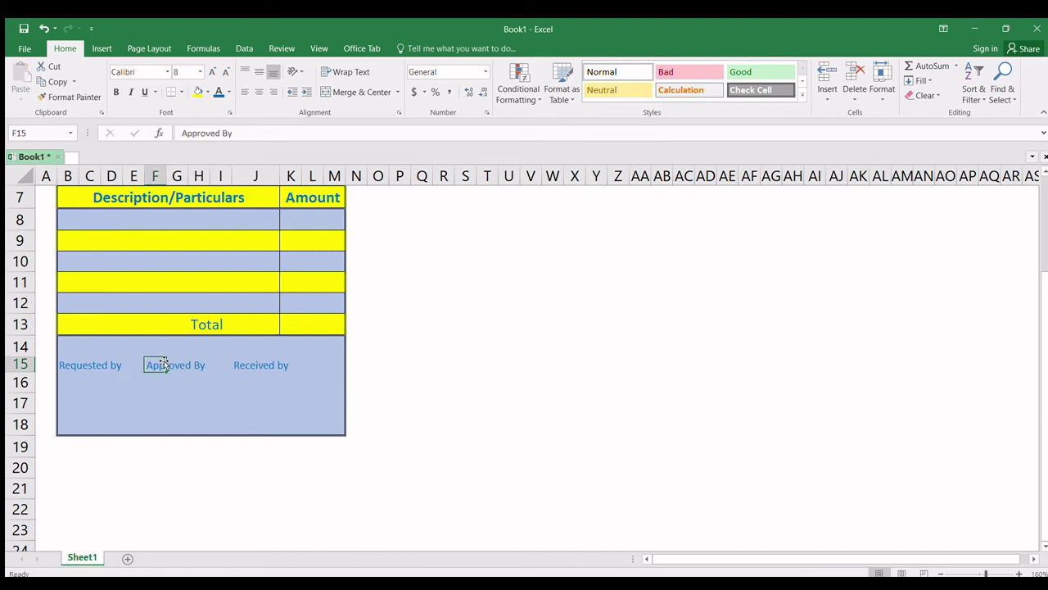
pyautogui.hotkey('shift', 'Right')
pyautogui.hotkey('shift', 'Right')
pyautogui.hotkey('shift', 'Right')
pyautogui.hotkey('shift', 'Left')
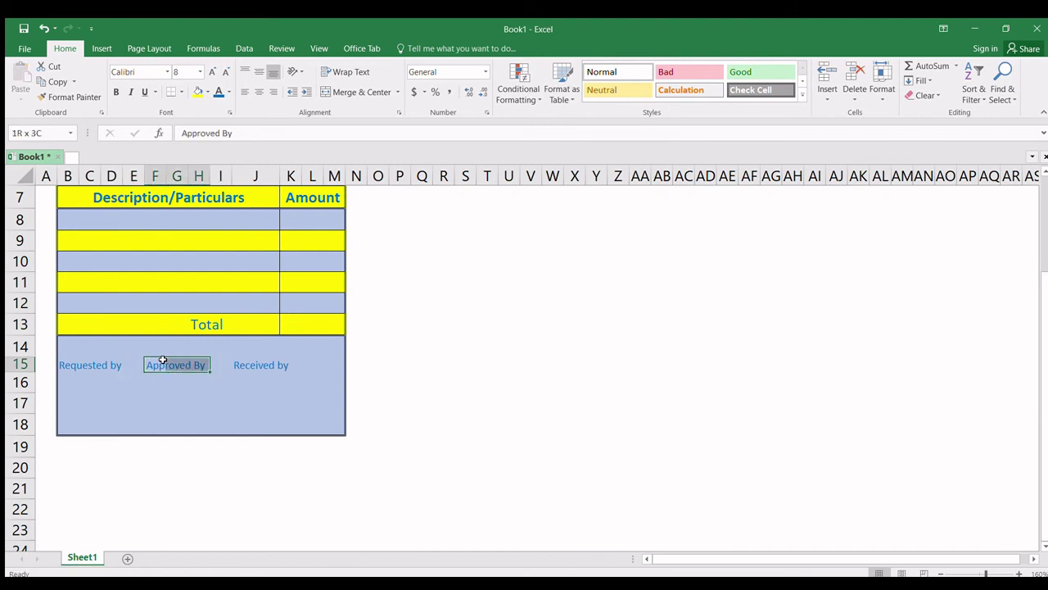
pyautogui.hotkey('shift', 'Right')
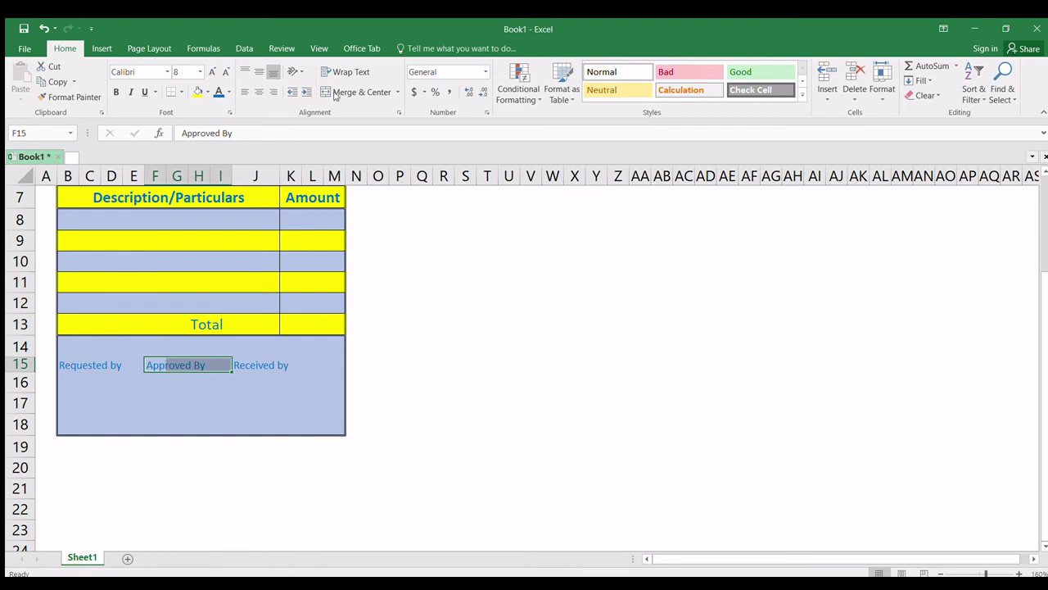
pyautogui.click(344, 91)
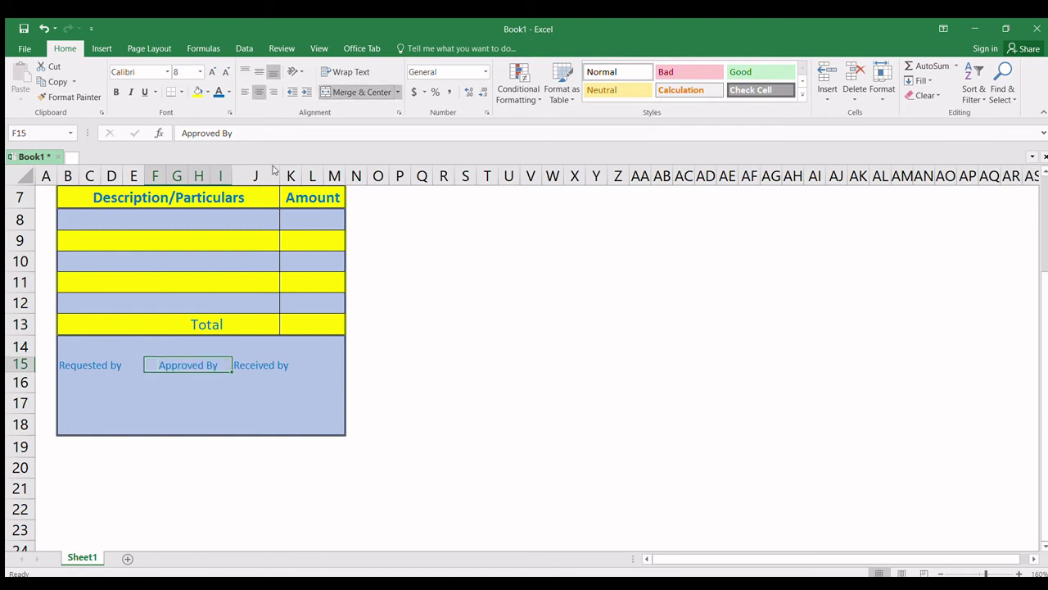
# Merge and center Received by across J15 to L15 and Requested by across B15 to D15.
pyautogui.click(258, 367)
pyautogui.keyDown('shift'); pyautogui.click(314, 367); pyautogui.keyUp('shift')
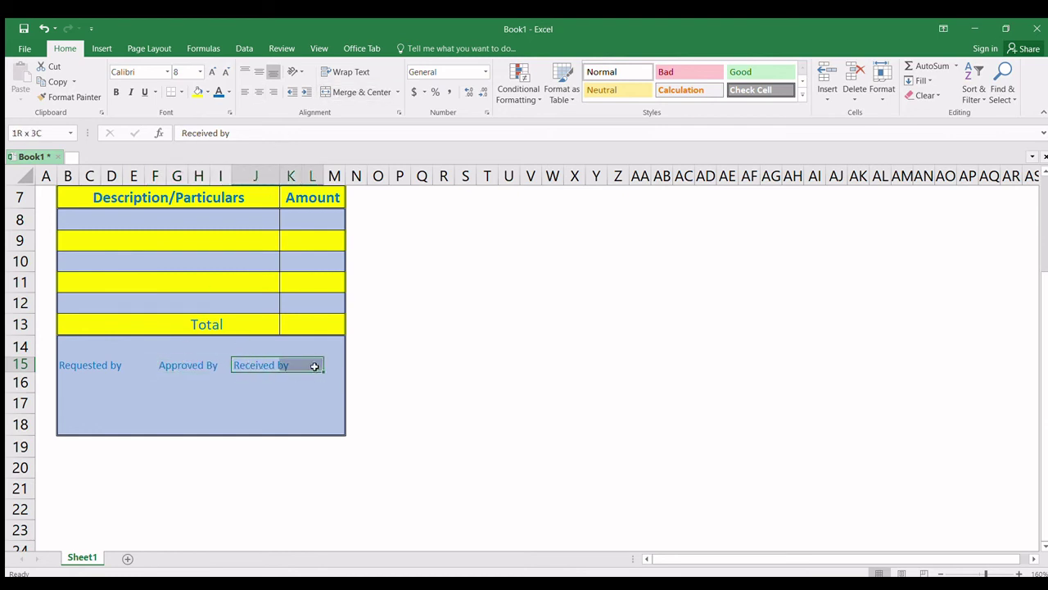
pyautogui.click(354, 92)
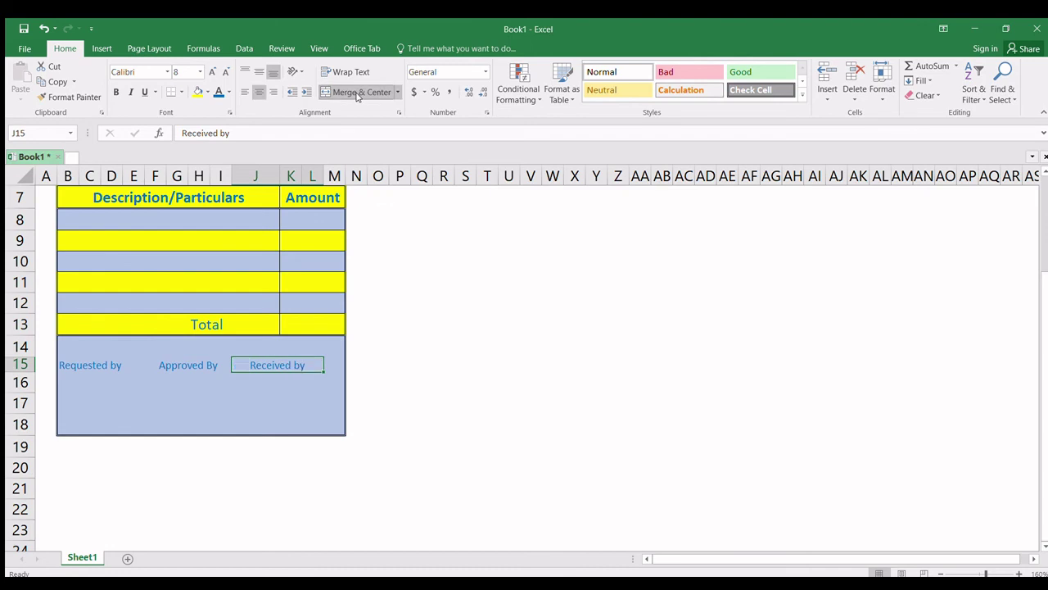
pyautogui.click(76, 365)
pyautogui.keyDown('shift'); pyautogui.click(119, 369); pyautogui.keyUp('shift')
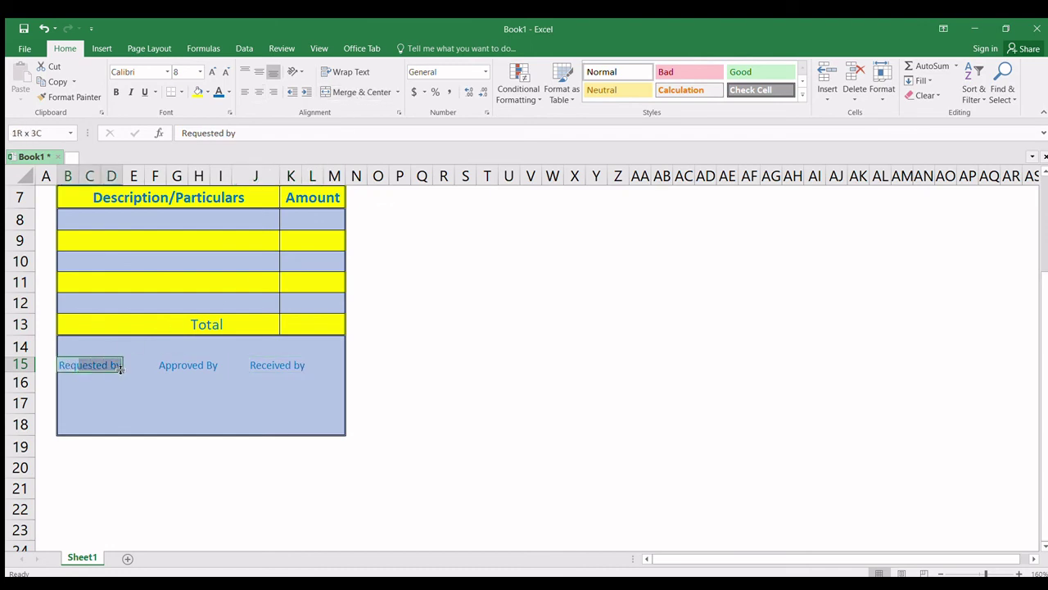
pyautogui.click(354, 92)
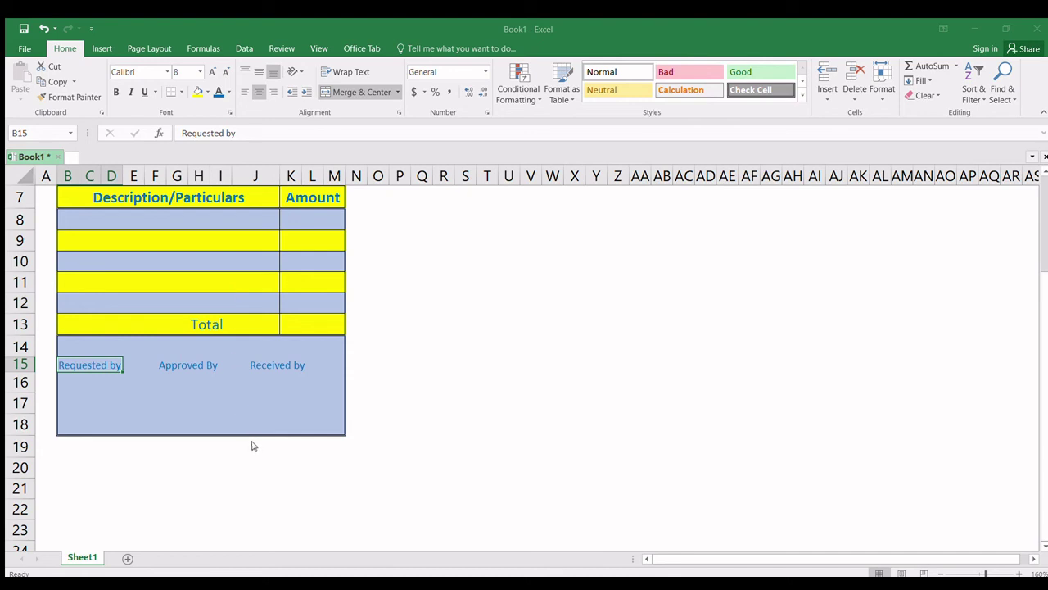
# Add thin signature lines above the Requested by and Approved By labels in row 15.
pyautogui.click(172, 360)
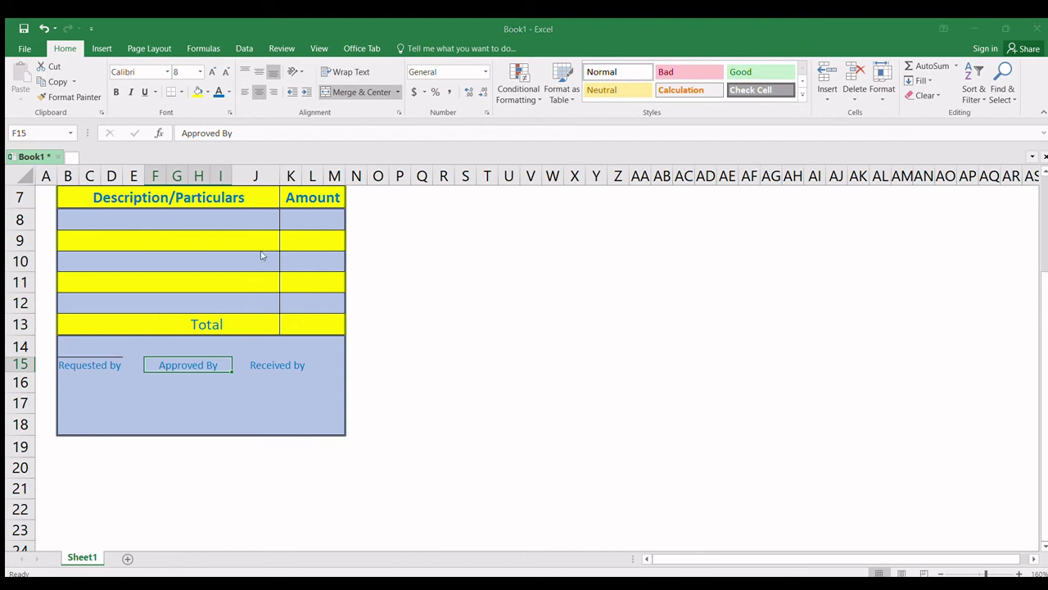
pyautogui.click(271, 365)
pyautogui.moveTo(271, 365)
pyautogui.mouseDown()
pyautogui.moveTo(298, 367)
pyautogui.moveTo(276, 365)
pyautogui.mouseUp()
pyautogui.click(248, 400)
pyautogui.click(204, 361)
# Unmerge the Received by cell and move its label from J15 to K15.
pyautogui.click(262, 366)
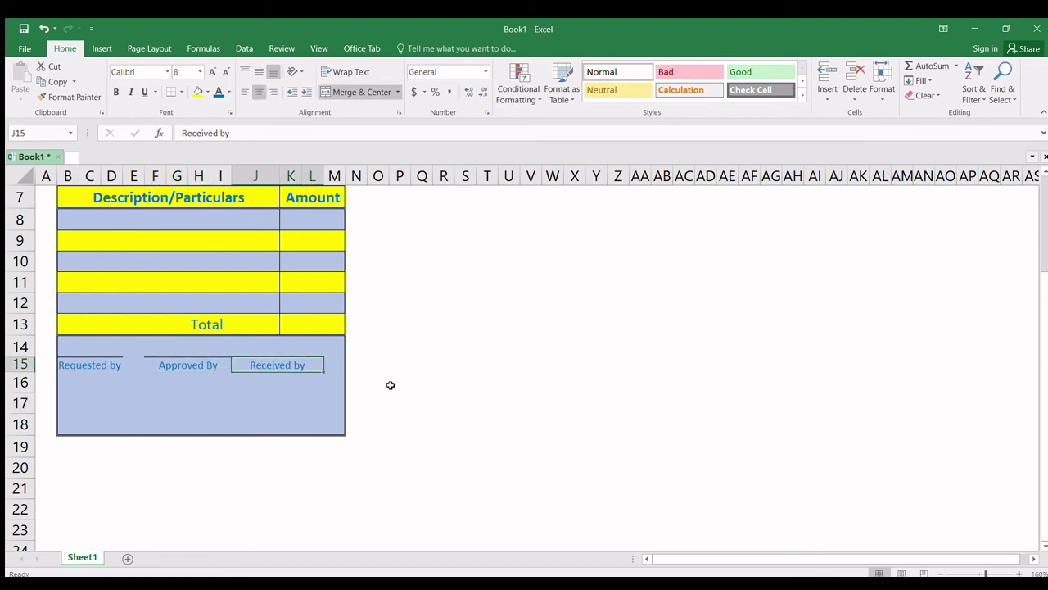
pyautogui.click(351, 92)
pyautogui.hotkey('shift', 'Left')
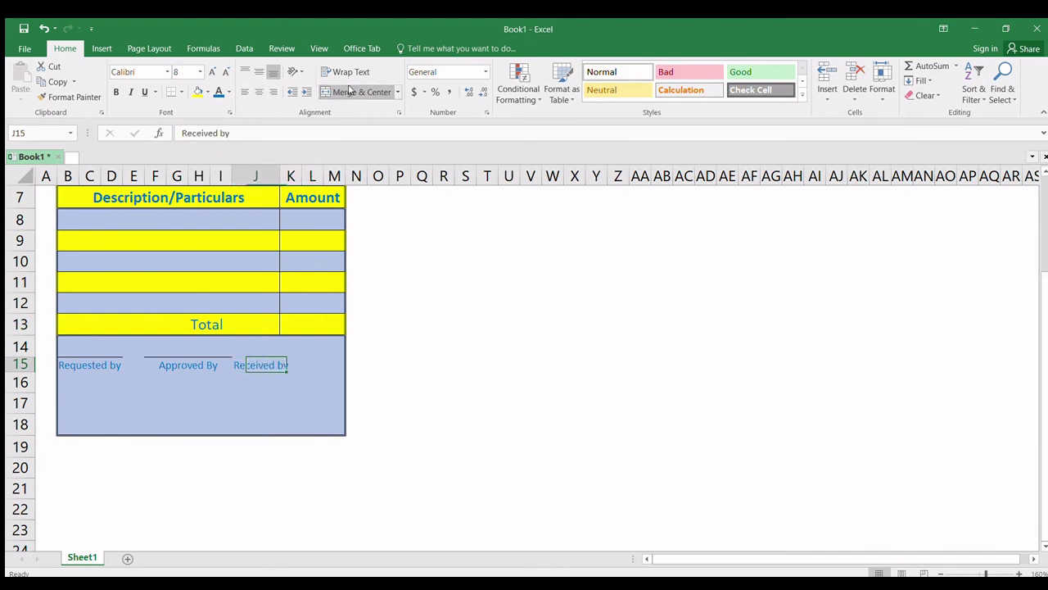
pyautogui.hotkey('ctrl', 'c')
pyautogui.press('Right')
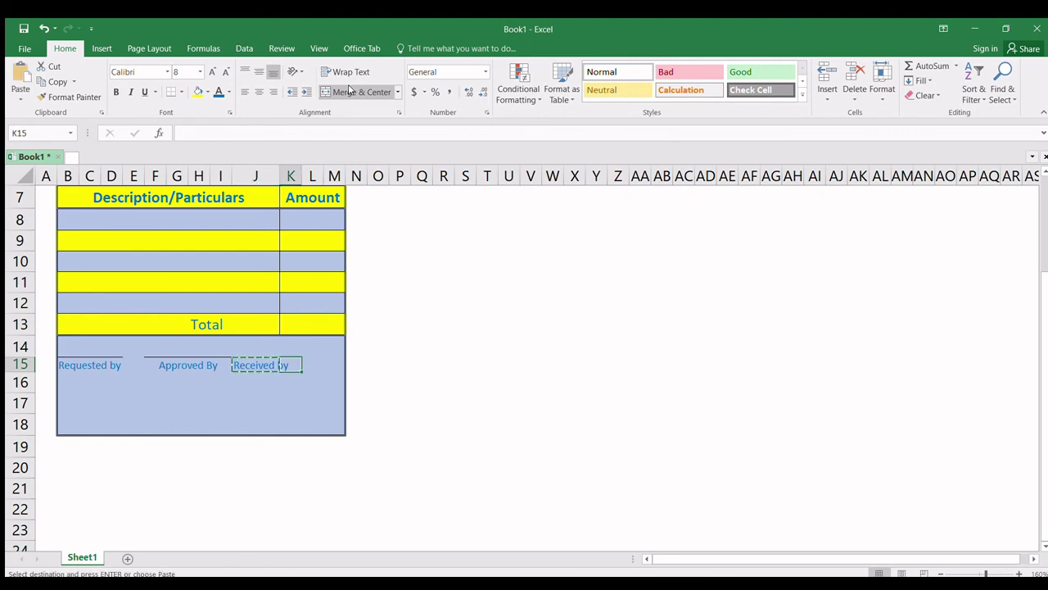
pyautogui.press('Return')
pyautogui.press('Left')
pyautogui.press('Delete')
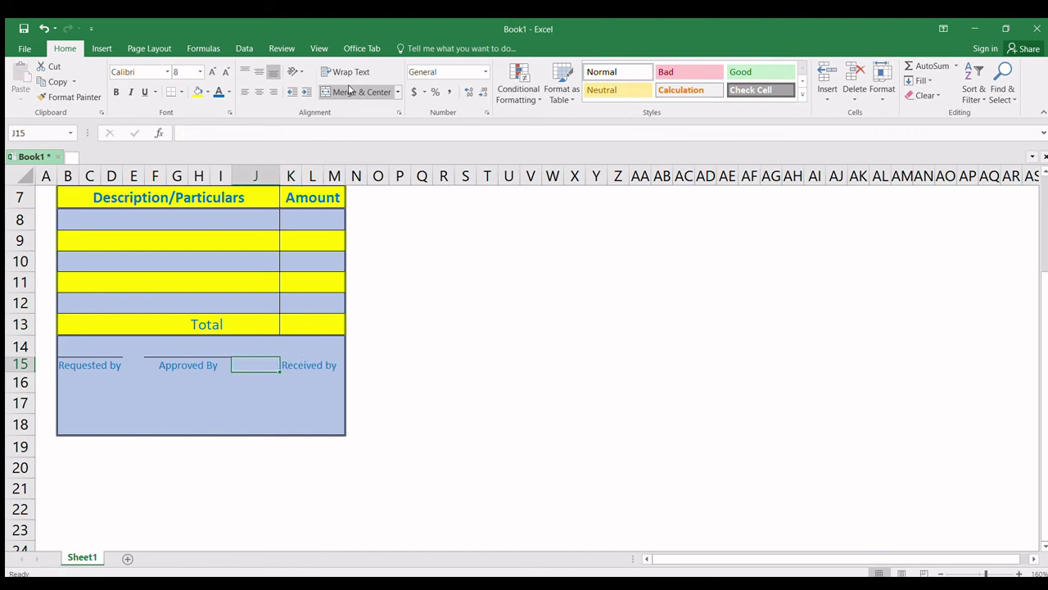
# Add a thin signature line above the Received by label across K15 to M15.
pyautogui.press('Up')
pyautogui.press('Right')
pyautogui.press('Down')
pyautogui.hotkey('shift', 'Right')
pyautogui.hotkey('shift', 'Right')
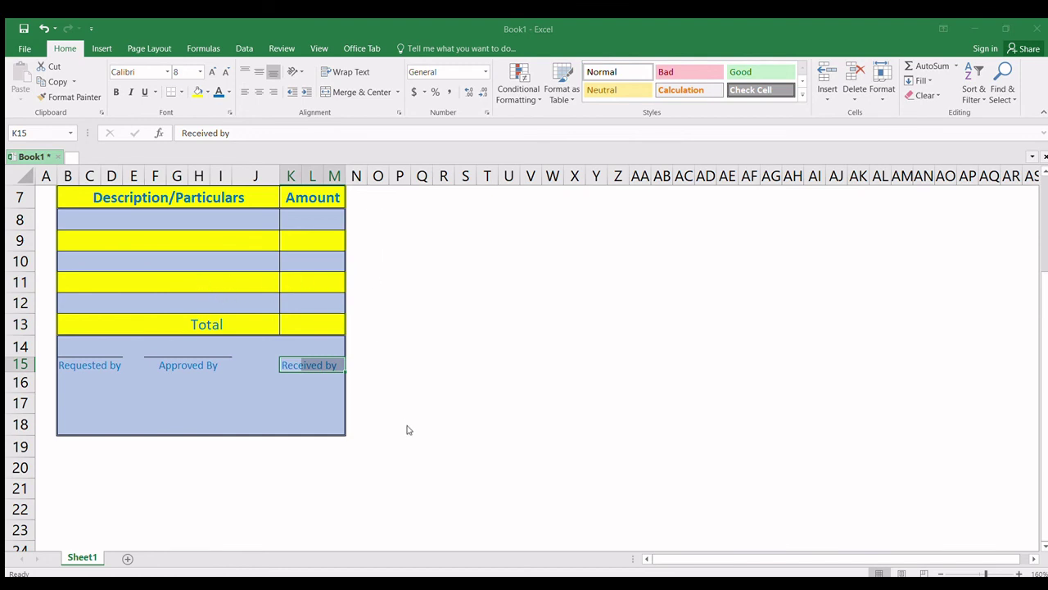
pyautogui.click(220, 401)
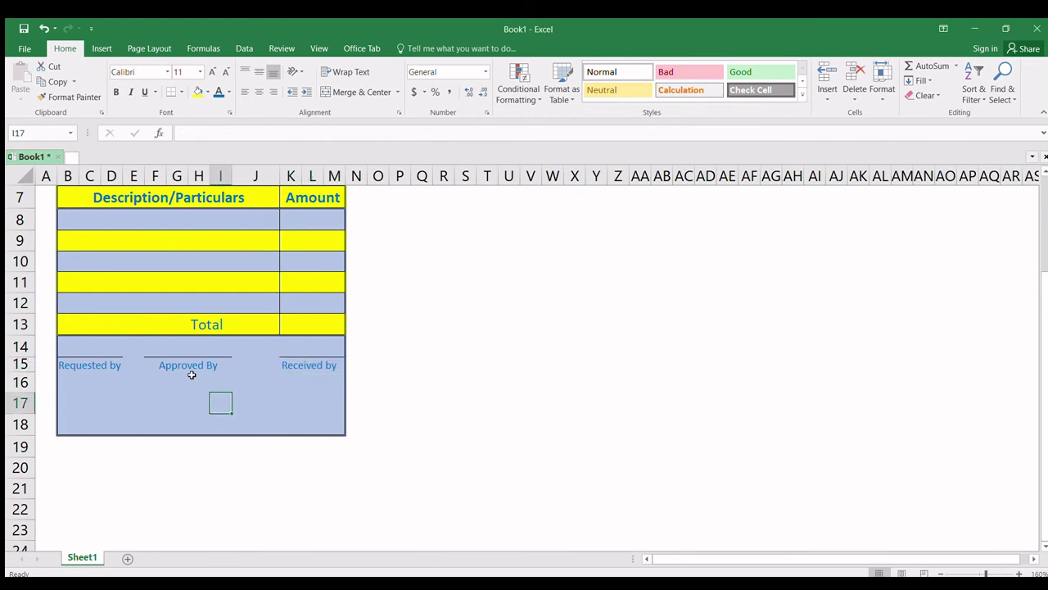
# Delete two empty rows below the signature labels, starting at row 16.
pyautogui.click(21, 383)
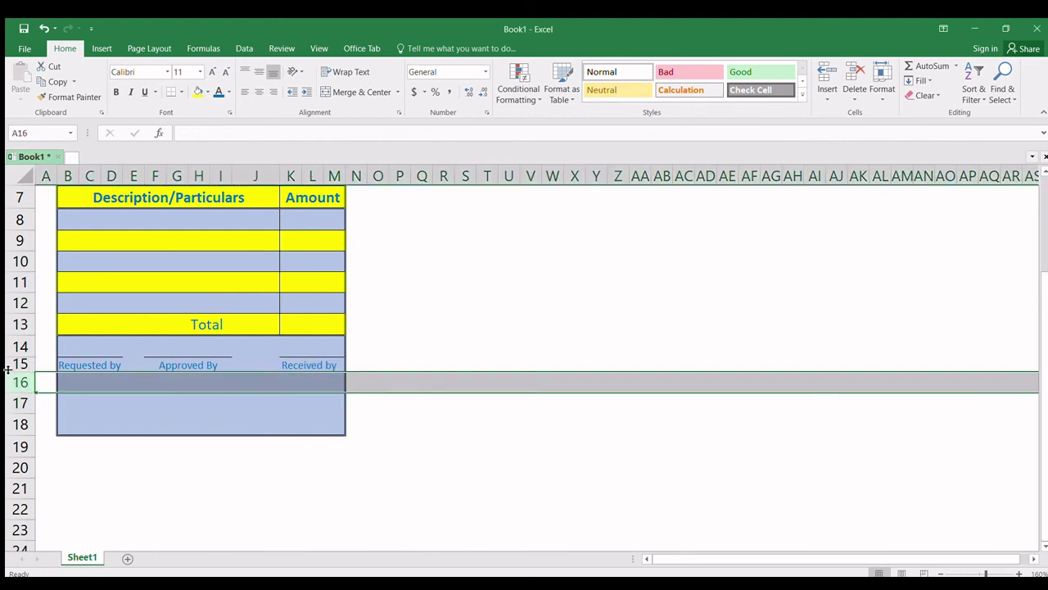
pyautogui.hotkey('ctrl', '-')
pyautogui.hotkey('ctrl', '-')
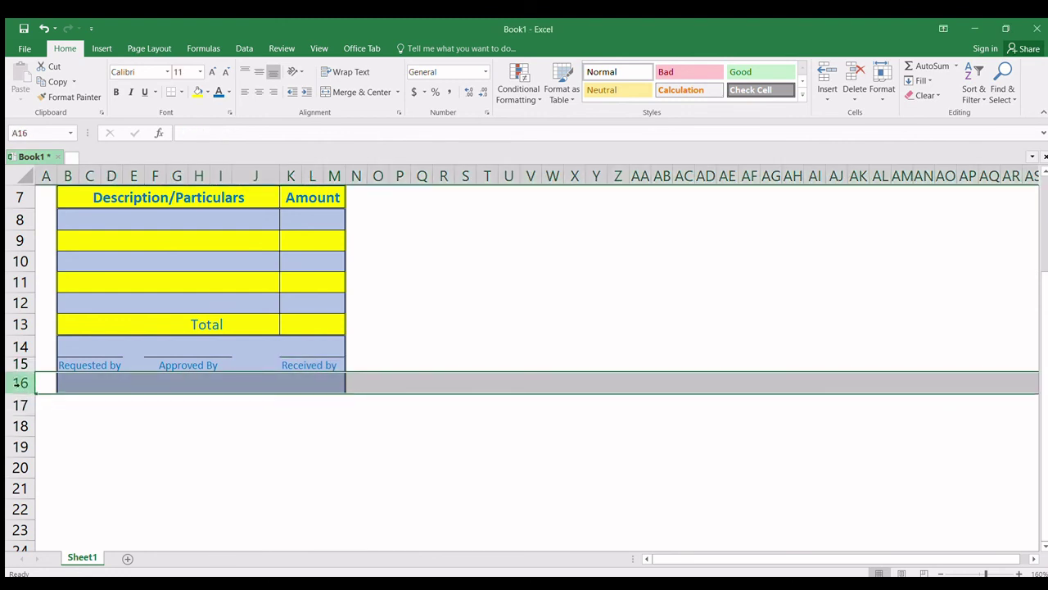
pyautogui.click(197, 460)
pyautogui.scroll(2, 191, 448)
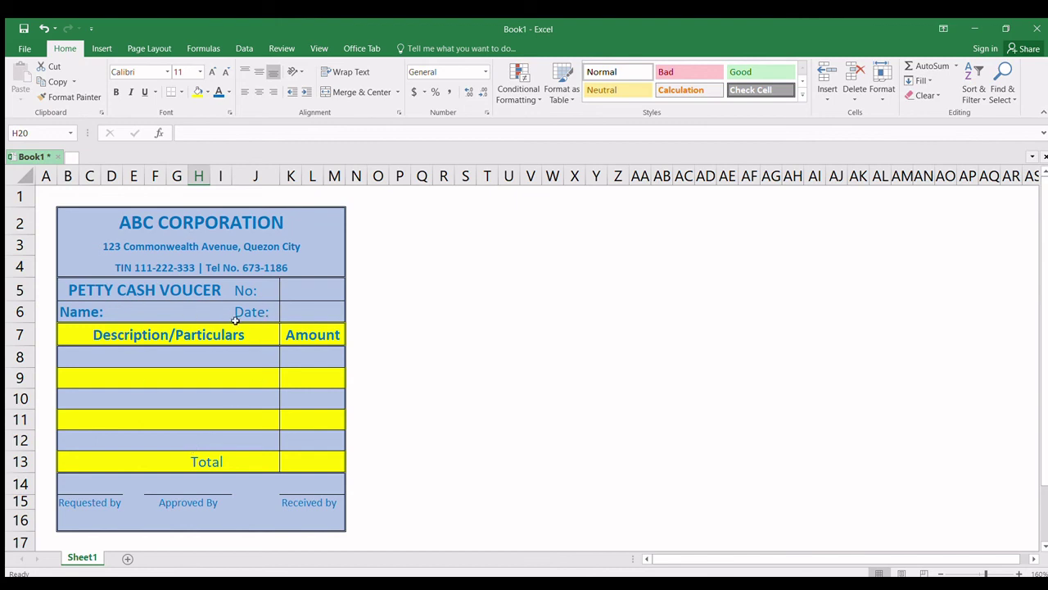
# Correct the voucher title in B5 to PETTY CASH VOUCHER and reduce its font size to 11.
pyautogui.click(137, 284)
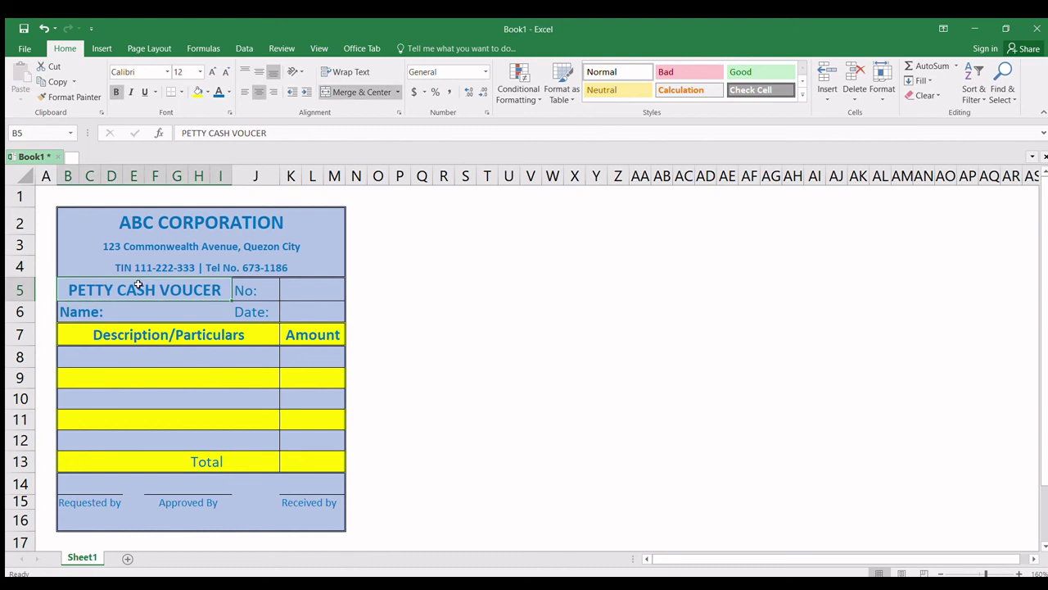
pyautogui.press('F2')
pyautogui.write('h')
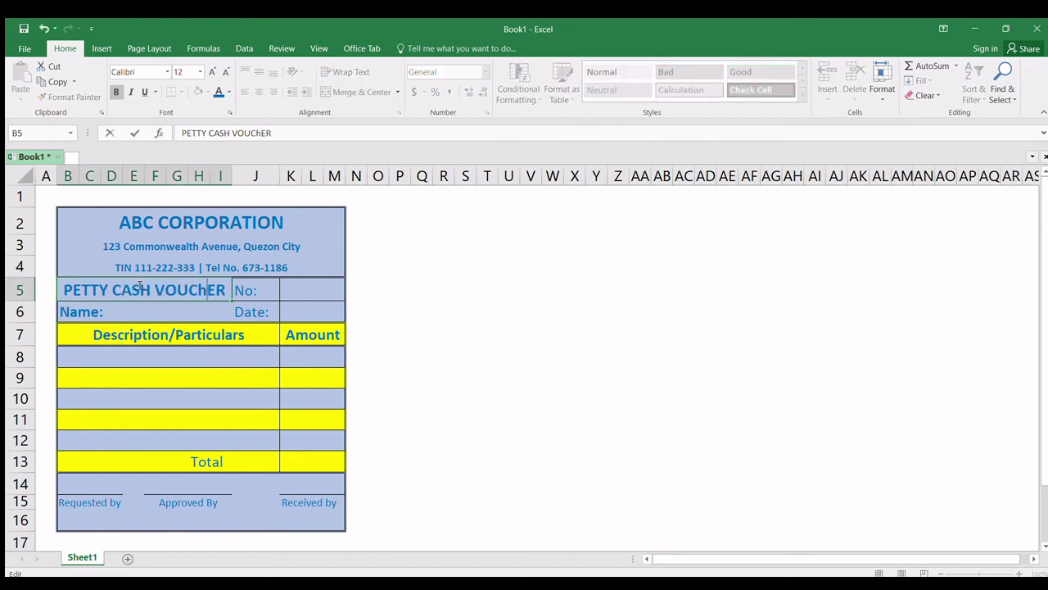
pyautogui.press('BackSpace')
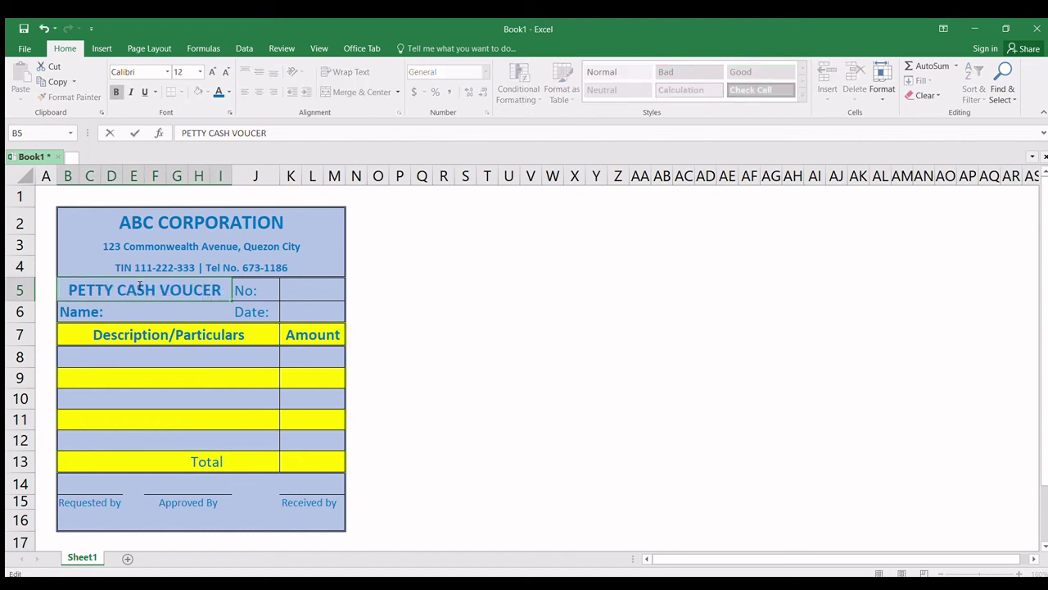
pyautogui.write('H')
pyautogui.hotkey('ctrl', 'Return')
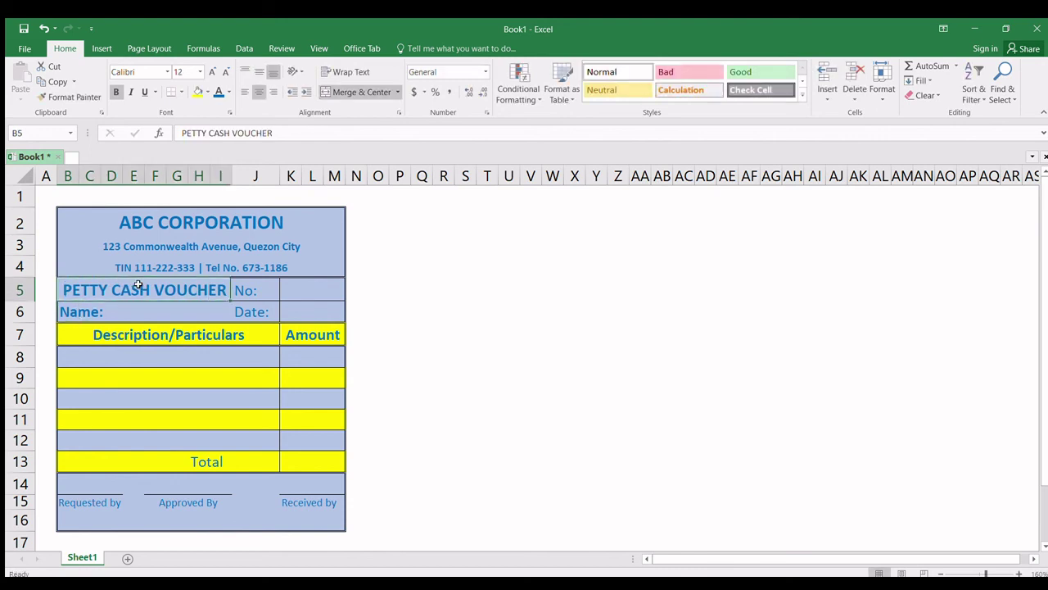
pyautogui.click(223, 72)
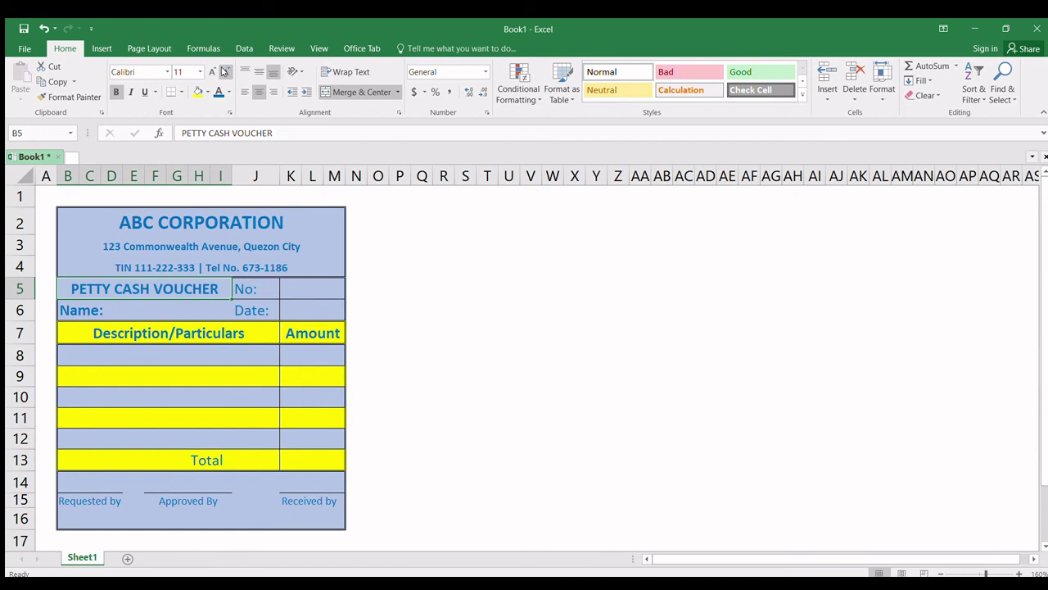
# Set the whole voucher form, B2 to M16, as the print area.
pyautogui.click(67, 219)
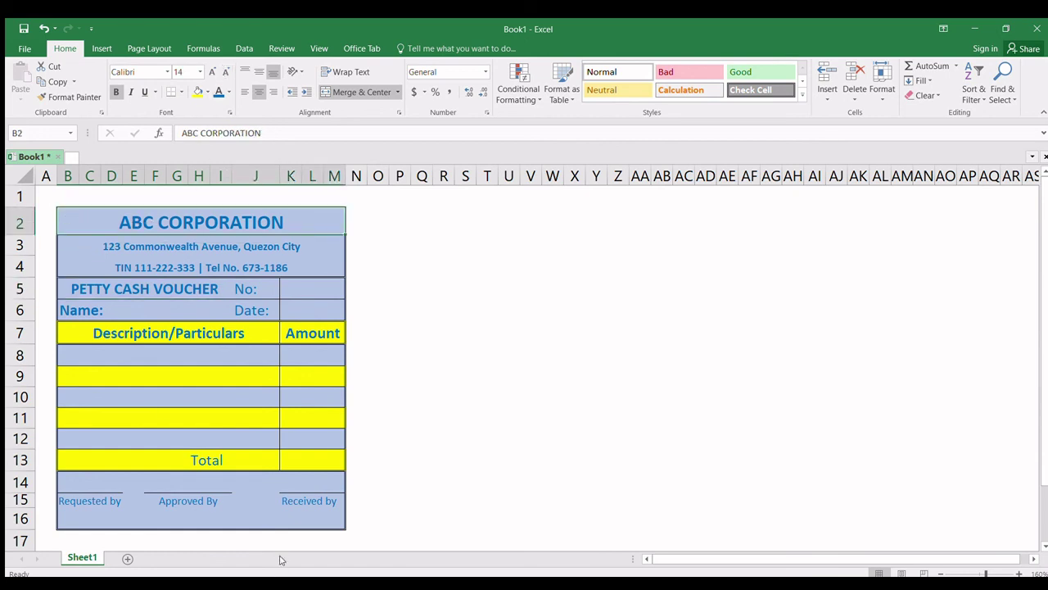
pyautogui.keyDown('shift'); pyautogui.click(328, 521); pyautogui.keyUp('shift')
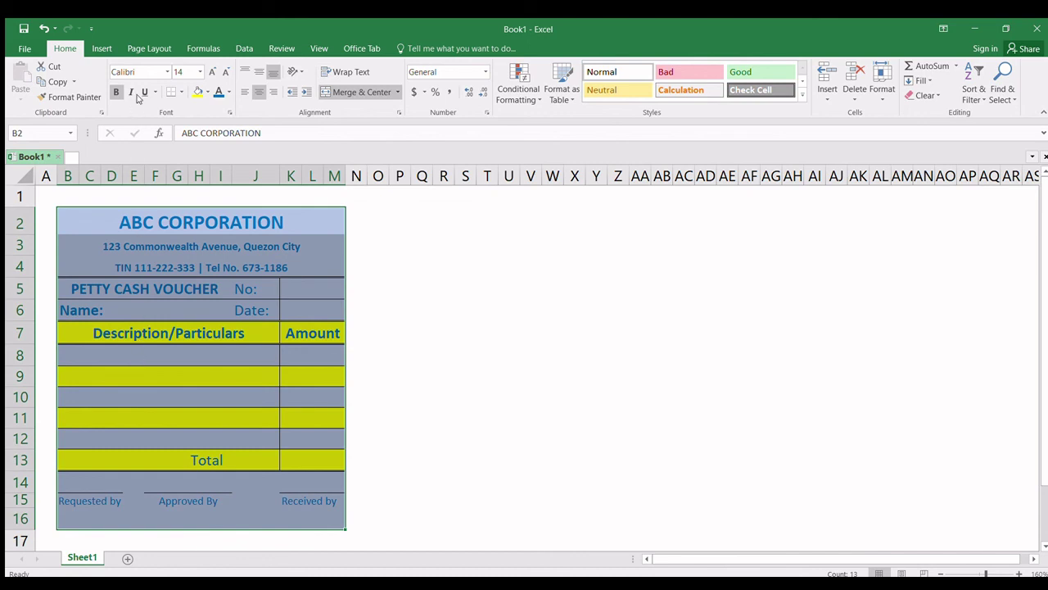
pyautogui.click(150, 46)
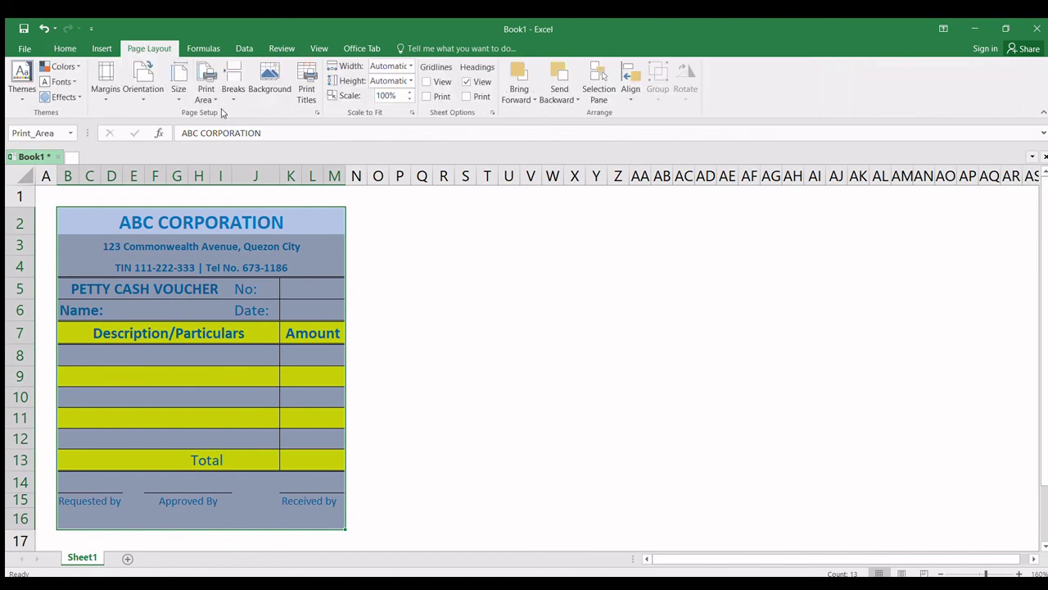
# Set up the print page with zero left and right margins, the form centered both ways, and the sheet fitted on one page.
pyautogui.click(25, 51)
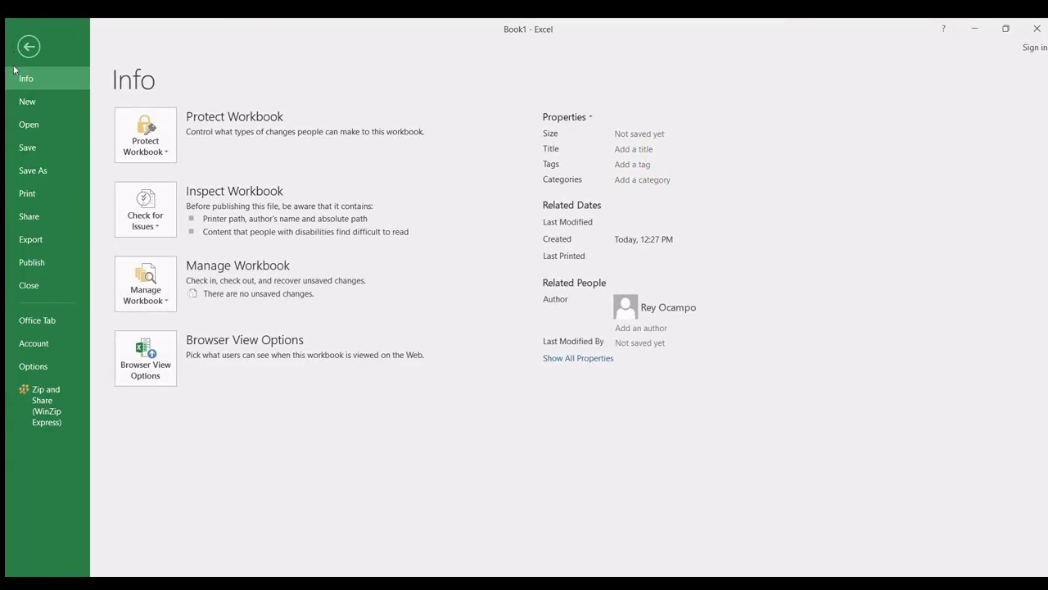
pyautogui.click(29, 194)
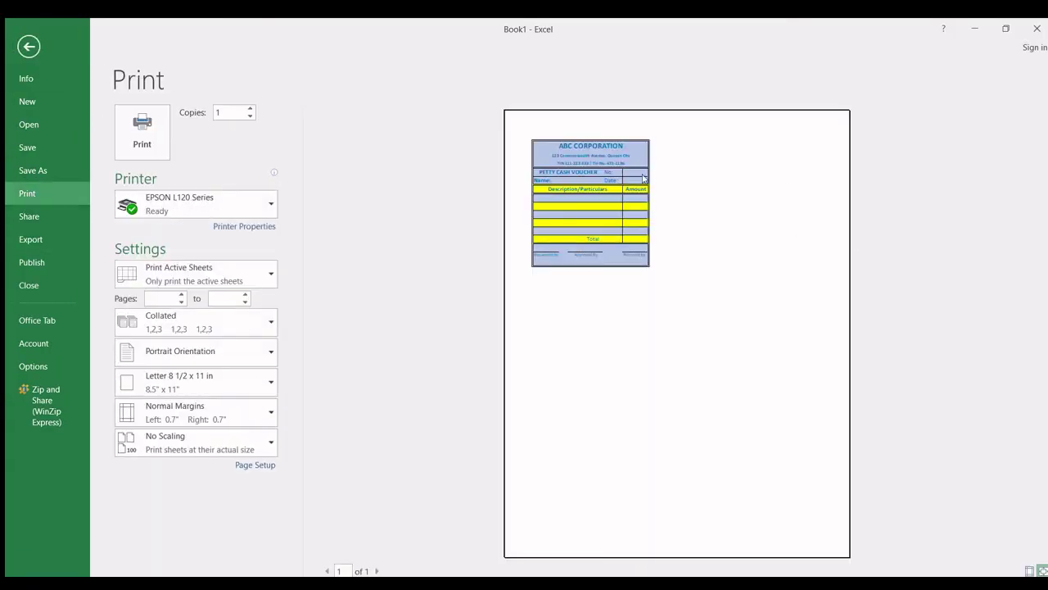
pyautogui.click(240, 466)
pyautogui.click(625, 516)
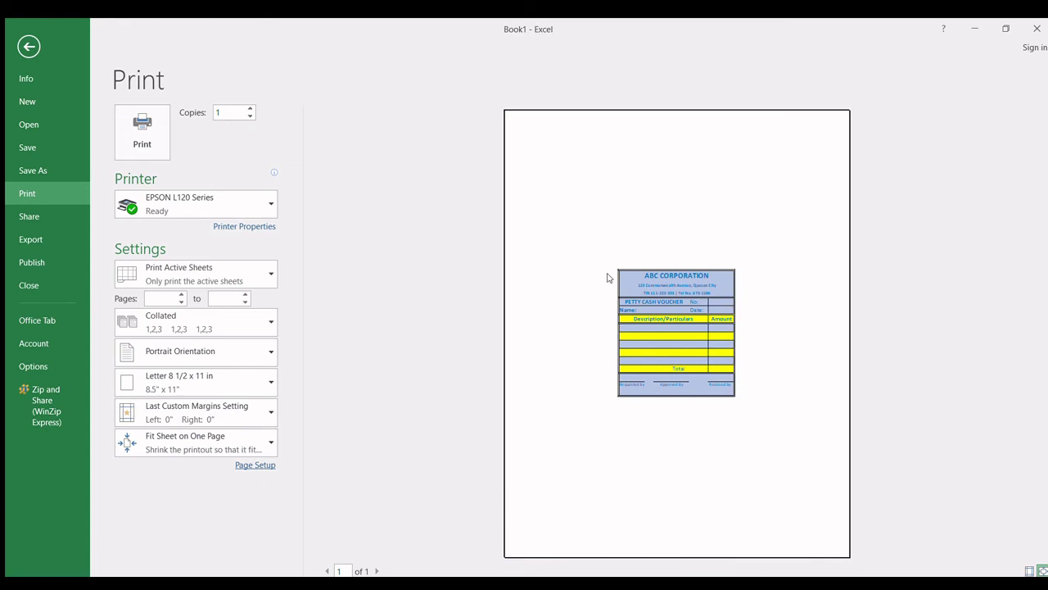
# Set the print scaling to 200% in the page setup and return to the worksheet.
pyautogui.click(255, 465)
pyautogui.press('Return')
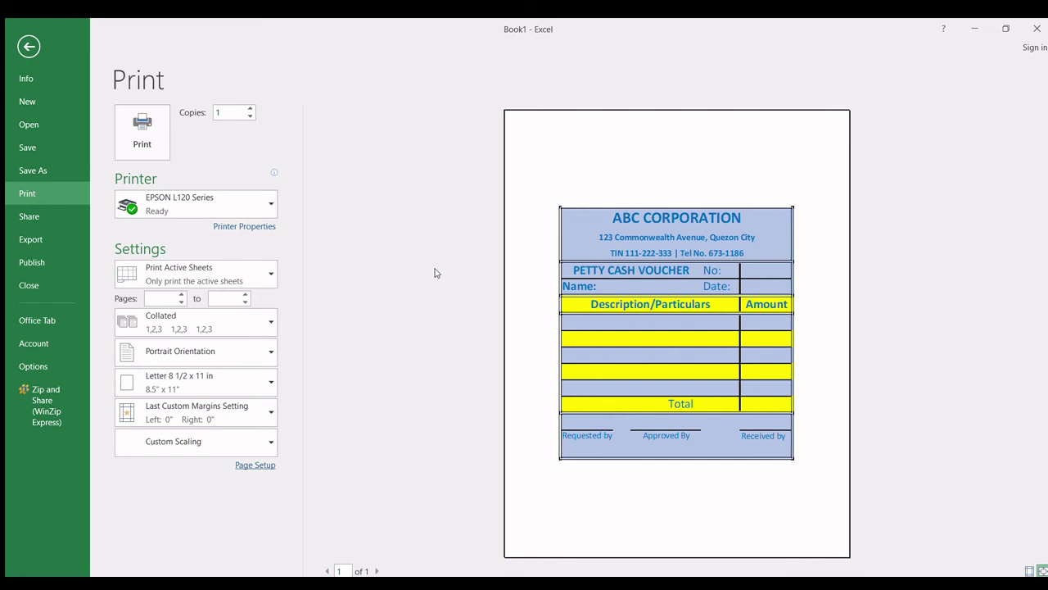
pyautogui.press('Escape')
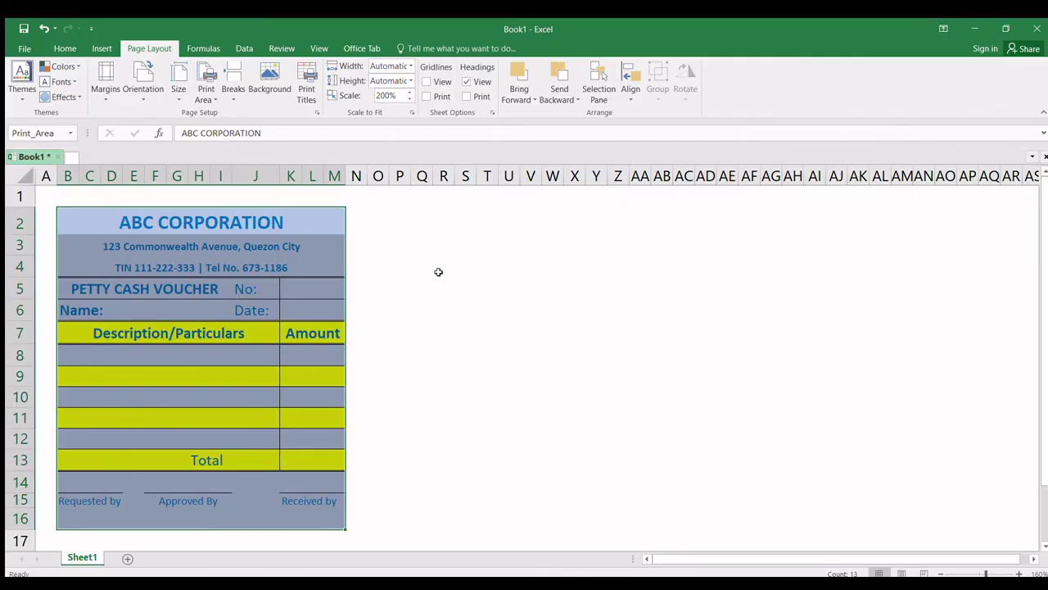
pyautogui.scroll(-1, 444, 330)
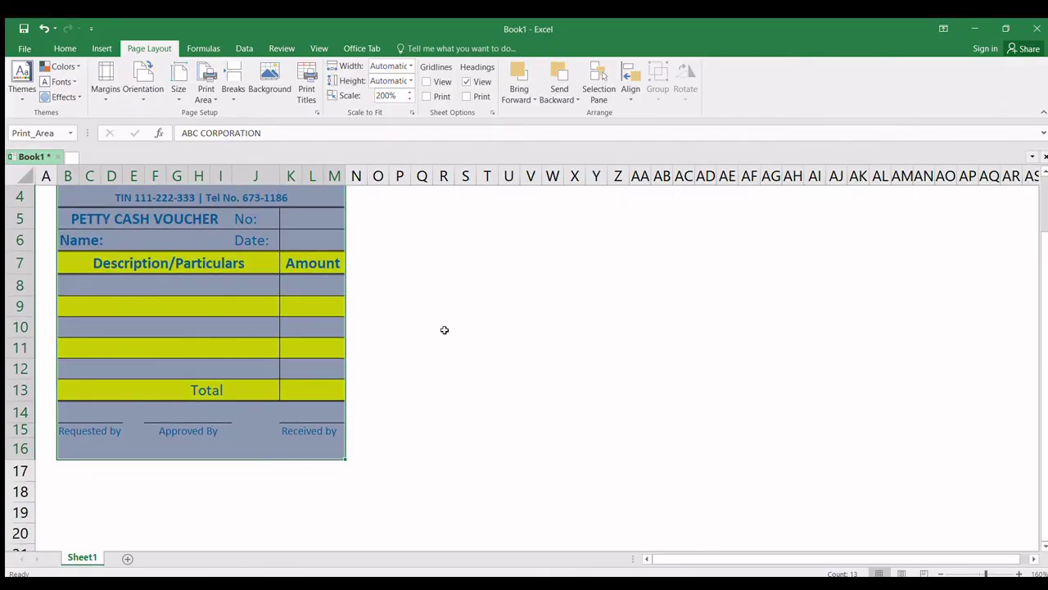
pyautogui.scroll(1, 444, 330)
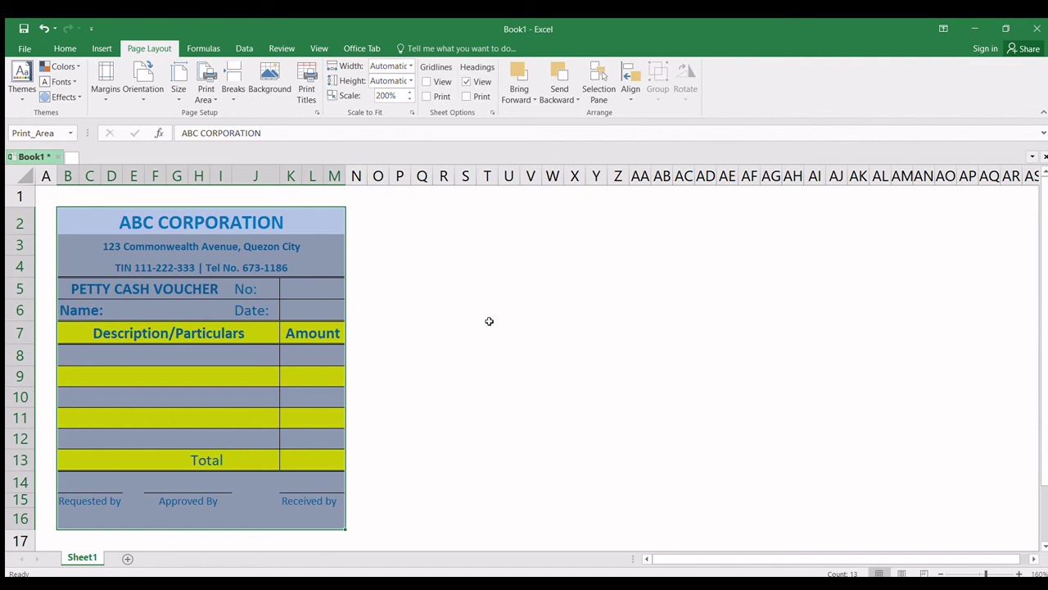
pyautogui.scroll(-1, 489, 321)
pyautogui.scroll(1, 489, 321)
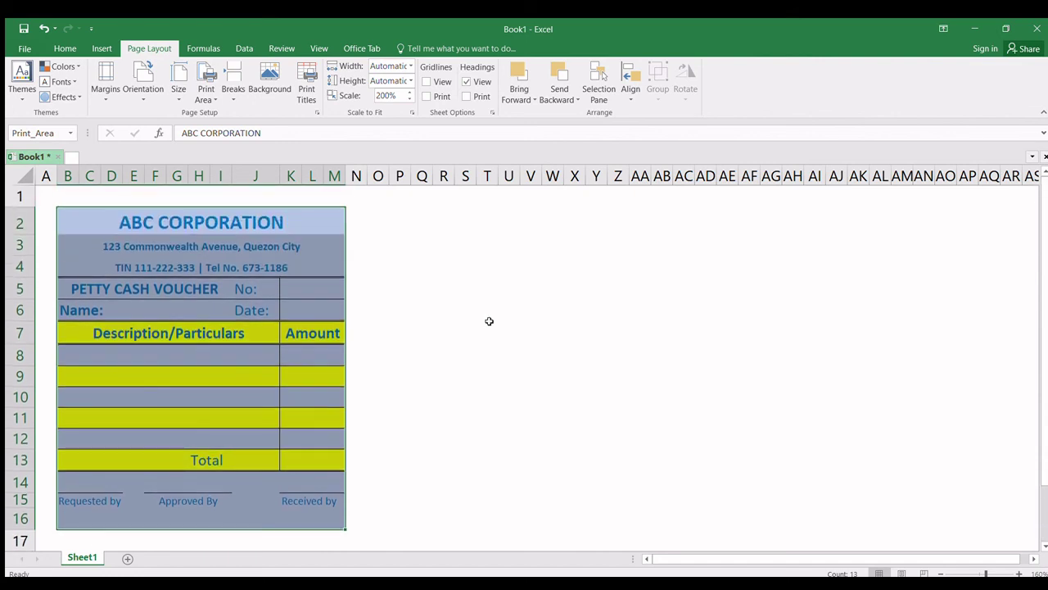